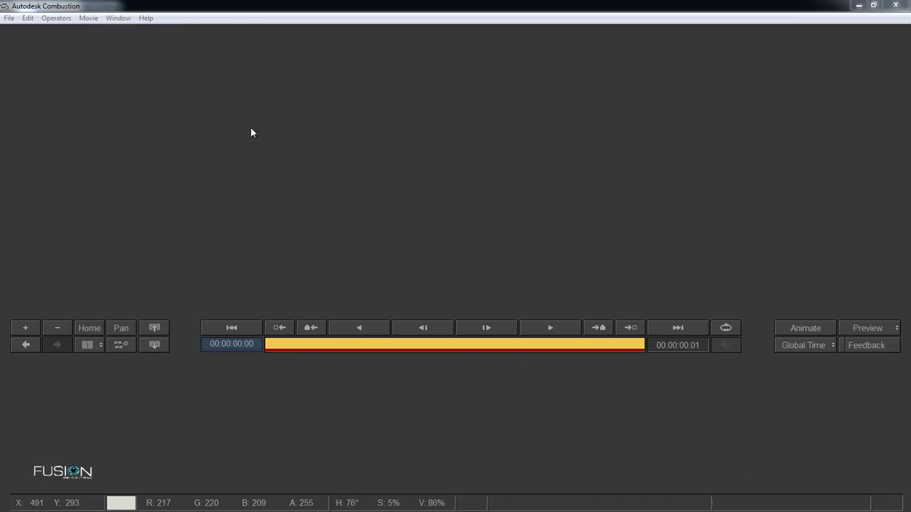
- Import the stone wall image 6318316-muro-de-piedra-iluminada as footage into the Workspace
left_click(10, 19)
left_click(21, 44)
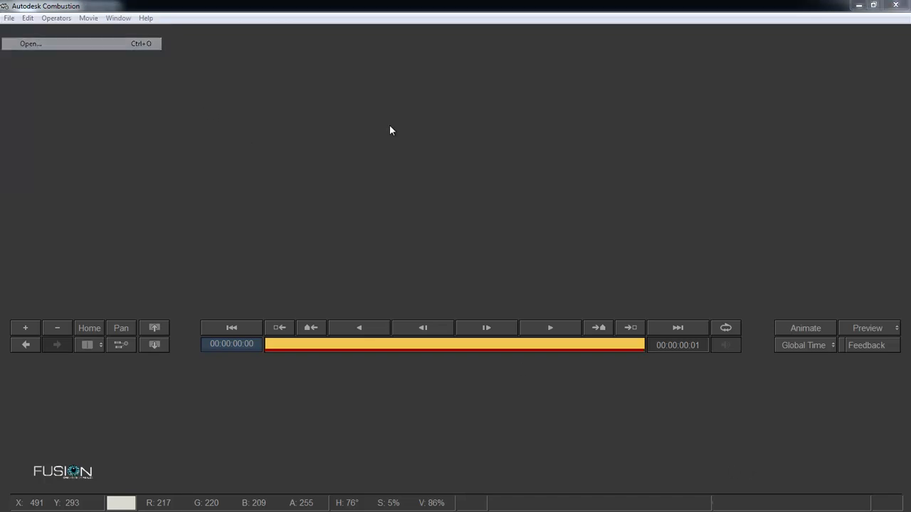
left_click(431, 141)
left_click(493, 166, "ctrl")
key("Return")
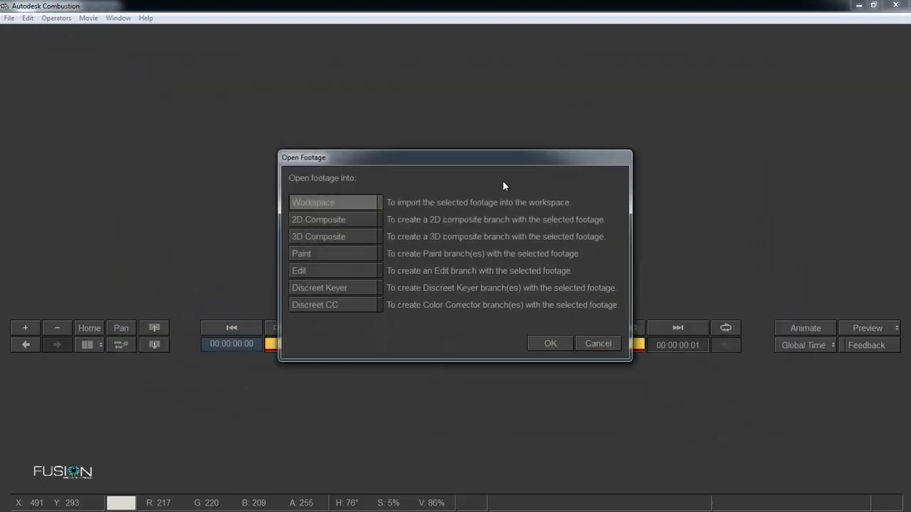
left_click_drag(385, 160, 451, 84)
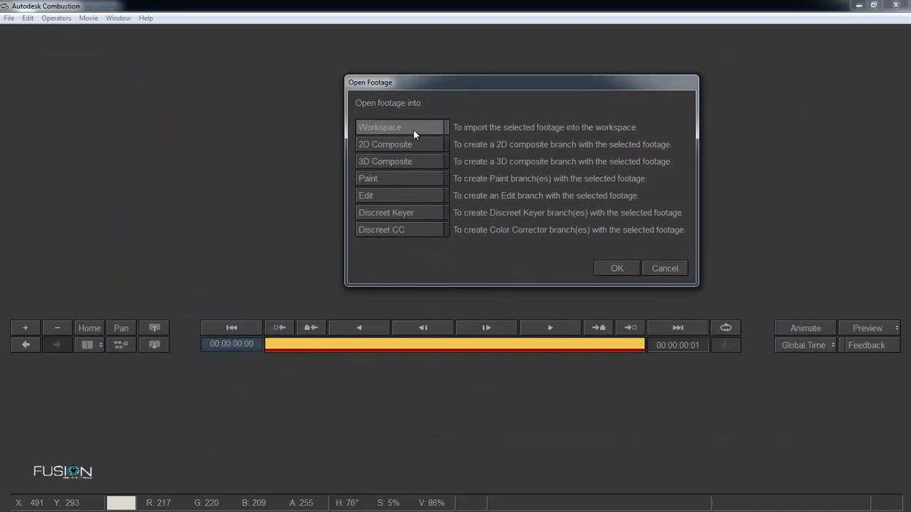
left_click(384, 134)
left_click(612, 264)
left_click(515, 182)
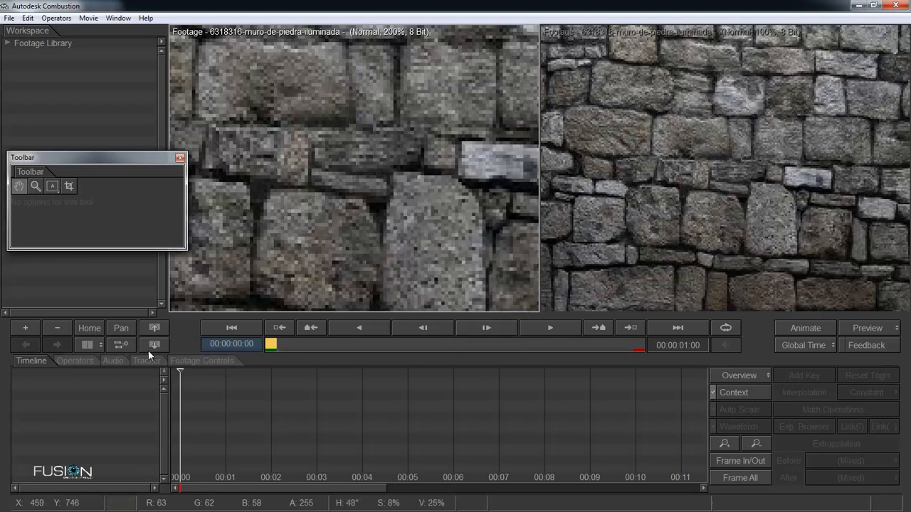
- Switch to a single-viewport layout and display the schematic view
left_click(88, 345)
left_click(88, 365)
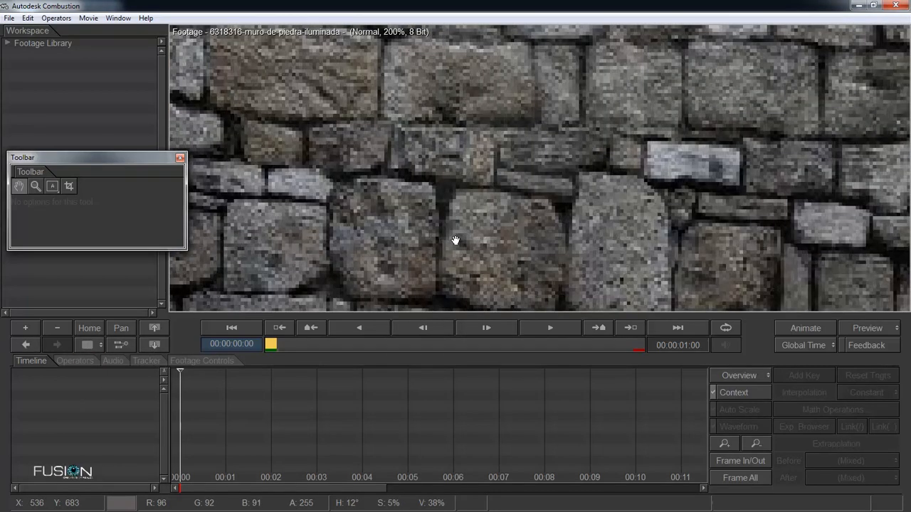
key("F3")
- Import the WindowCathedral0092_L image as footage into the Workspace and return to the schematic view
left_click(10, 18)
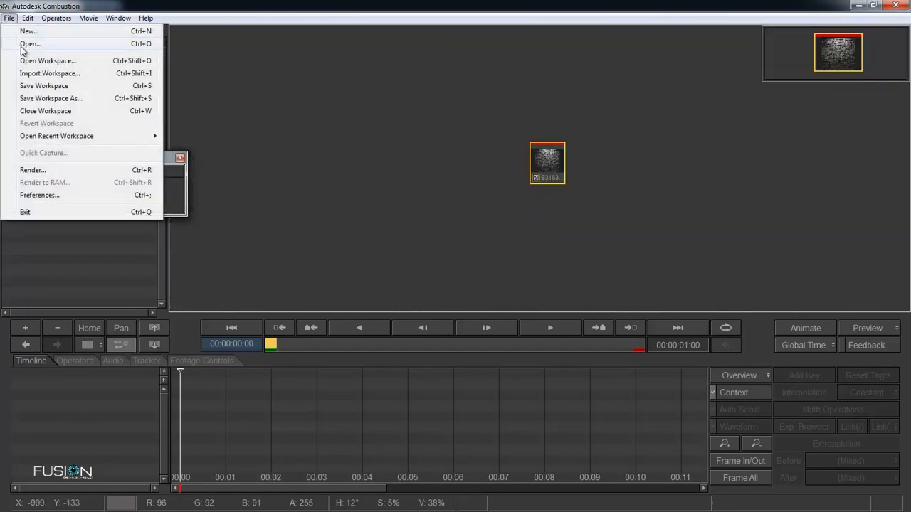
left_click(28, 43)
double_click(494, 169)
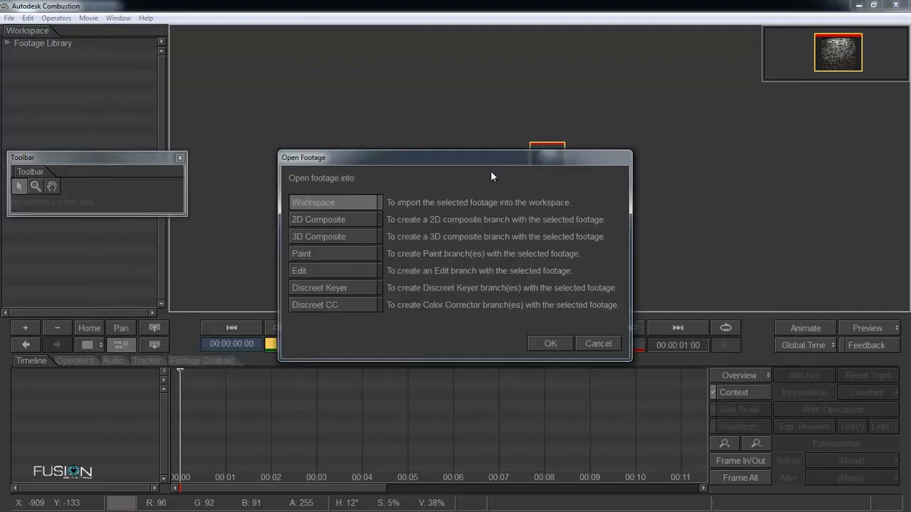
left_click(542, 339)
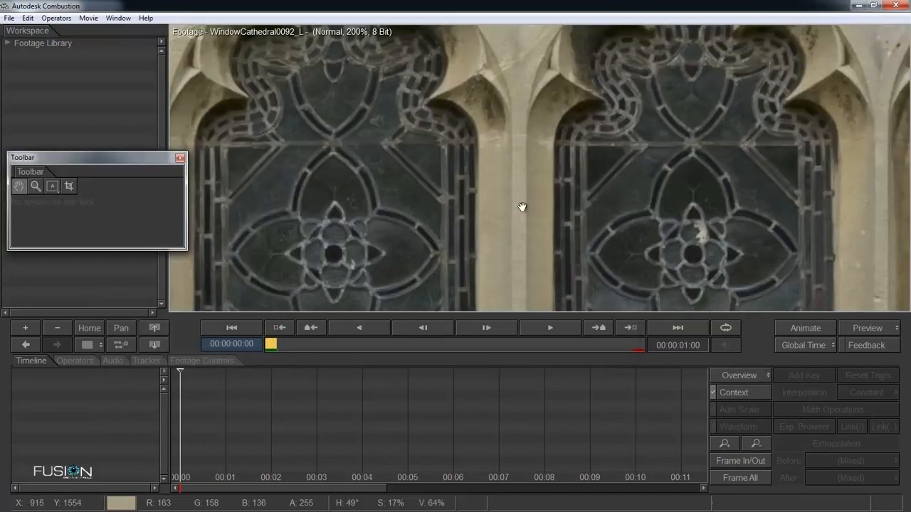
key("F7")
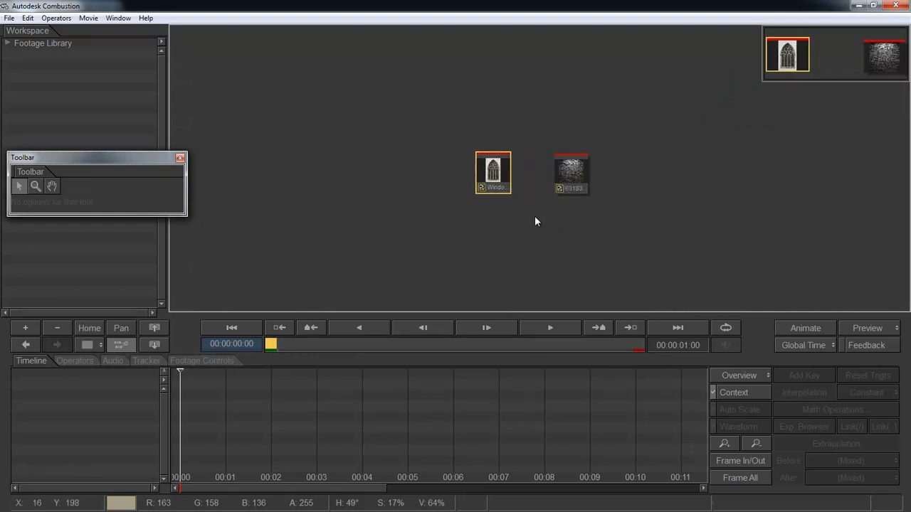
- Line up the wall node with the window node in the schematic and add a Composite operator above them
left_click_drag(630, 213, 598, 205)
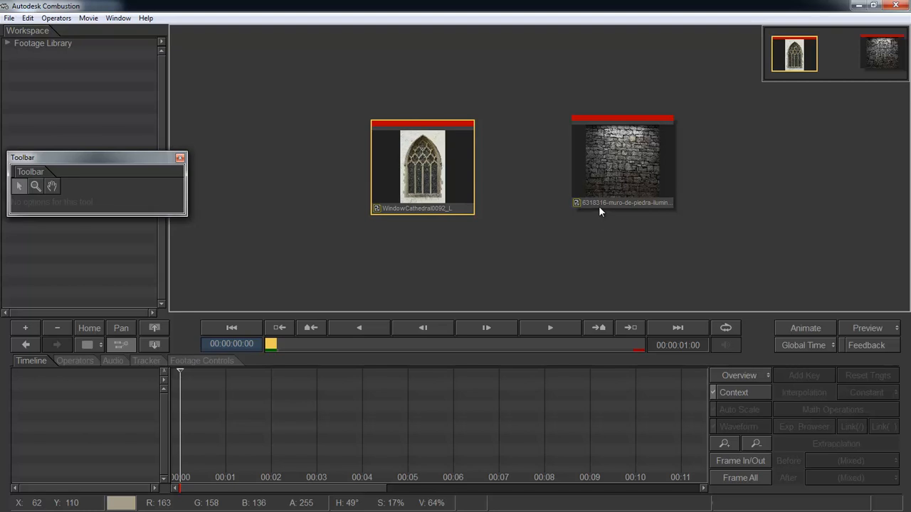
left_click_drag(598, 205, 598, 206)
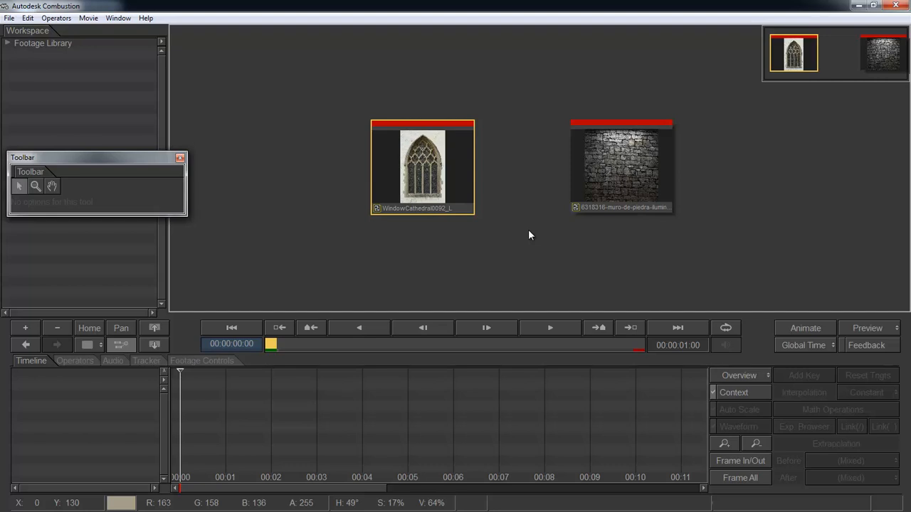
left_click_drag(550, 236, 547, 292)
left_click(94, 360)
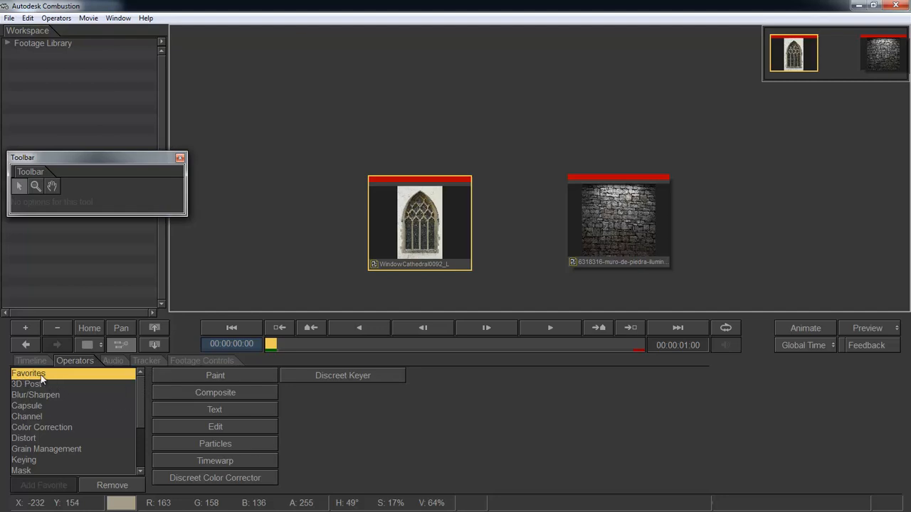
left_click(221, 392)
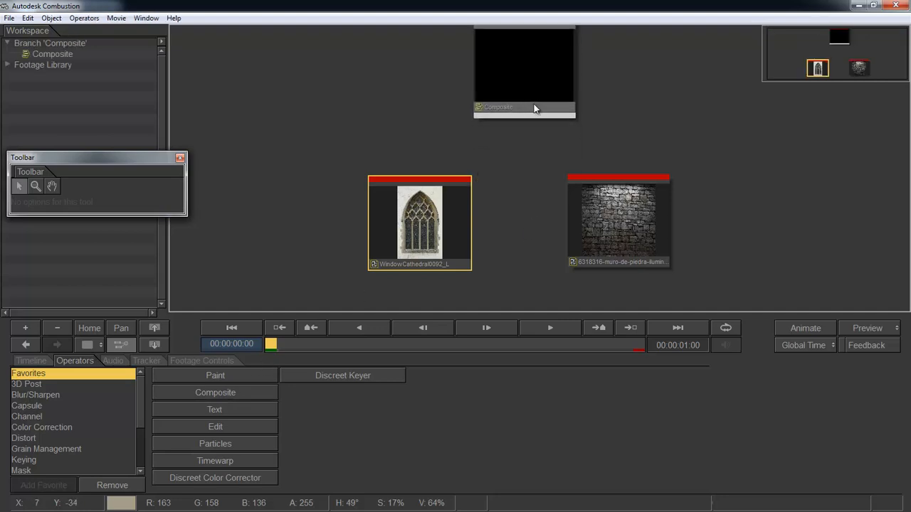
left_click(494, 140)
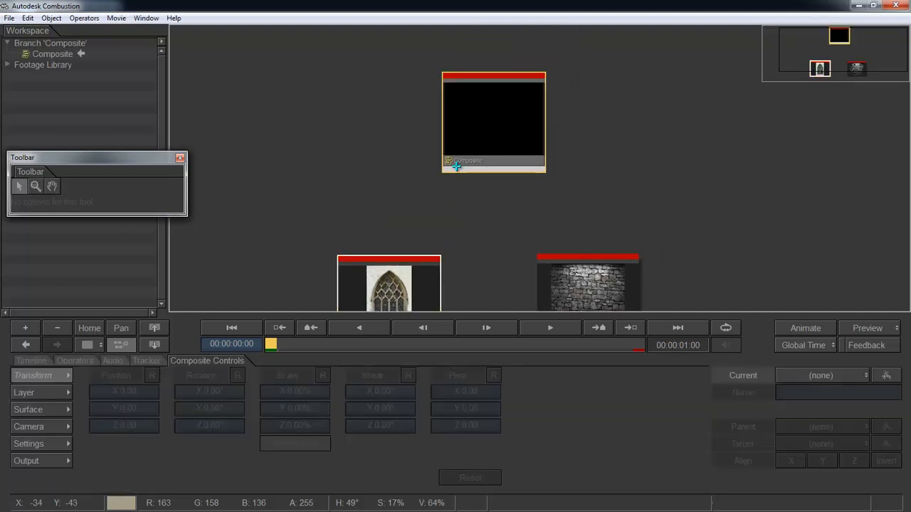
- Show the composite's output settings, switching its mode to 2D and back to 3D
left_click(28, 461)
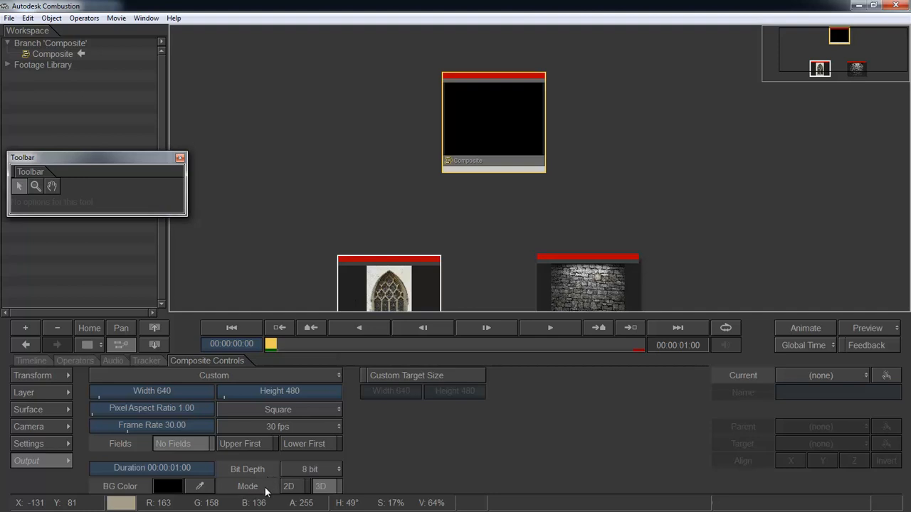
left_click(298, 491)
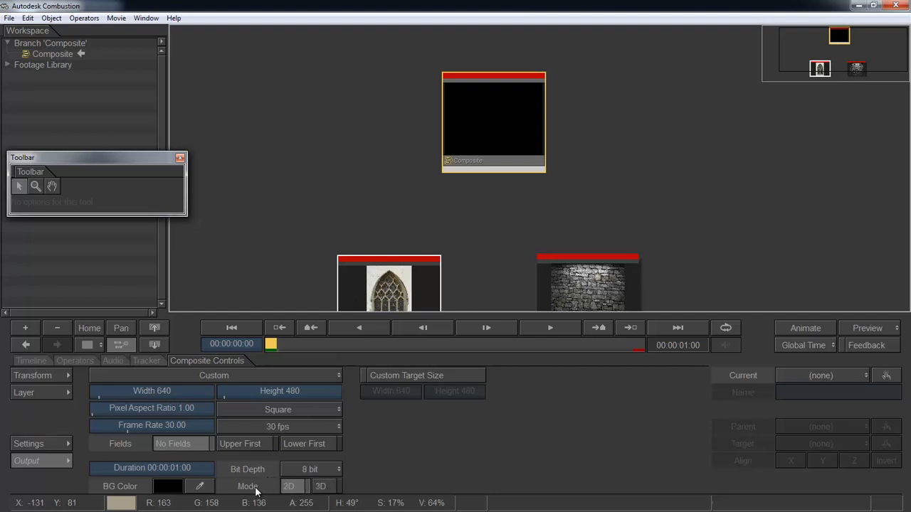
left_click(320, 490)
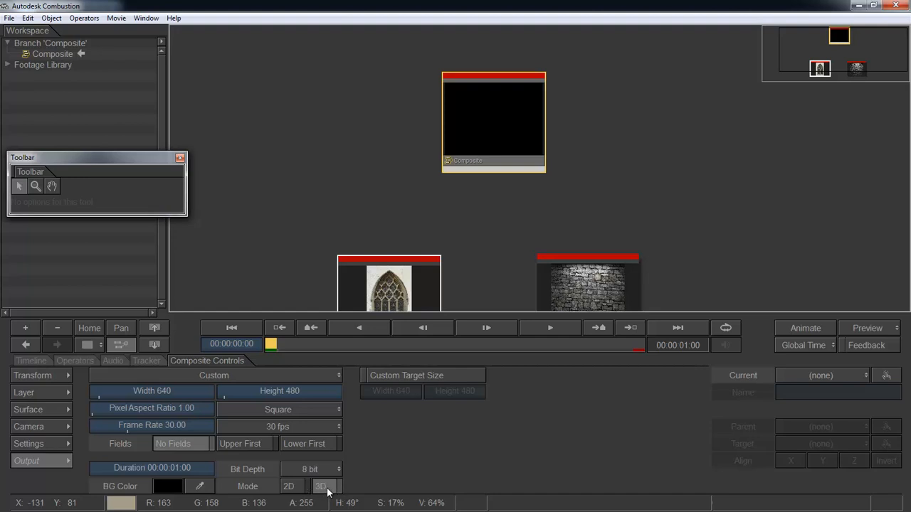
- Set the composite's width to 1280, height to 720 and duration to 00:00:10:01
left_click(164, 392)
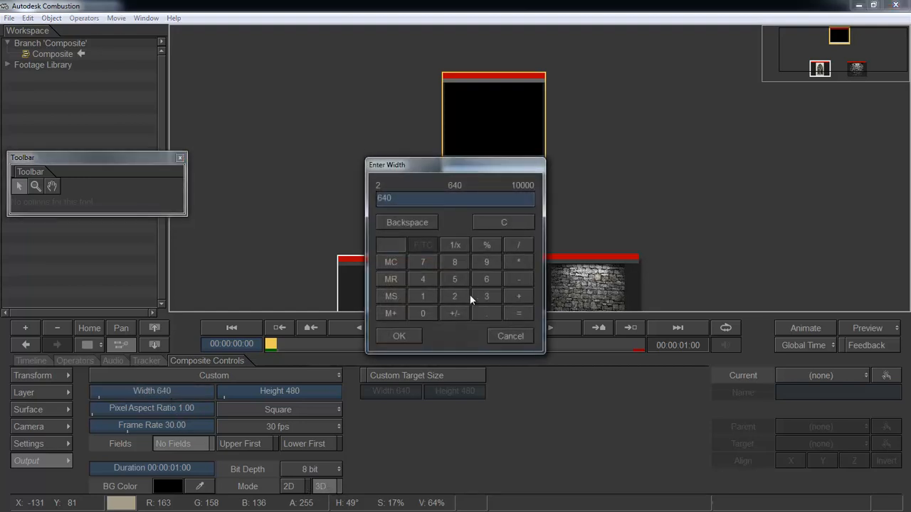
left_click(427, 296)
left_click(455, 291)
left_click(452, 270)
left_click(427, 312)
left_click(408, 338)
left_click(280, 391)
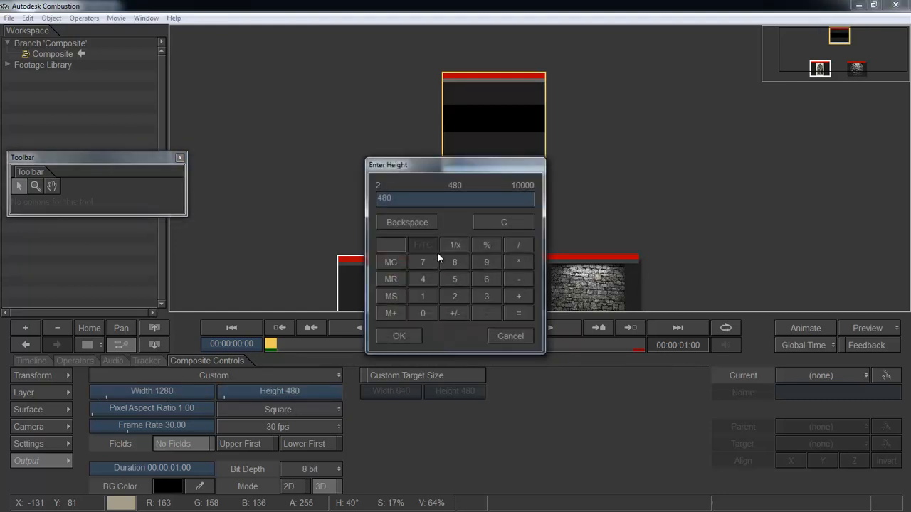
left_click(423, 261)
left_click(455, 296)
left_click(425, 314)
left_click(411, 336)
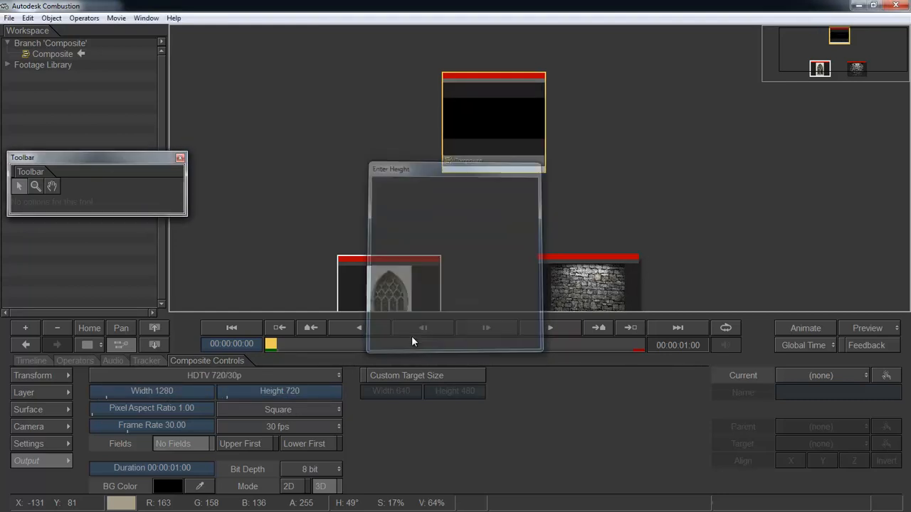
left_click_drag(173, 473, 315, 469)
- Position the stone wall node below the Composite node, with the window node beside it, and connect the wall to the composite
left_click_drag(479, 284, 413, 209)
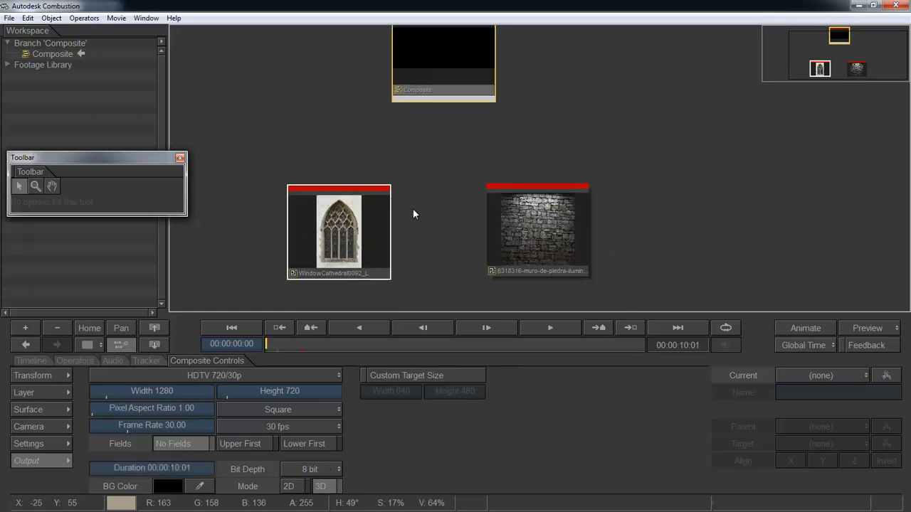
left_click_drag(325, 252, 276, 256)
left_click_drag(538, 267, 453, 303)
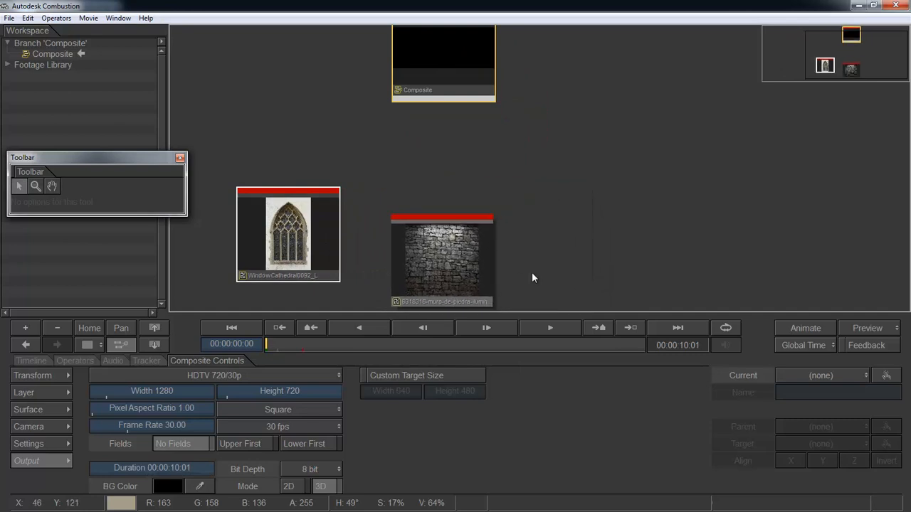
left_click_drag(522, 282, 510, 301)
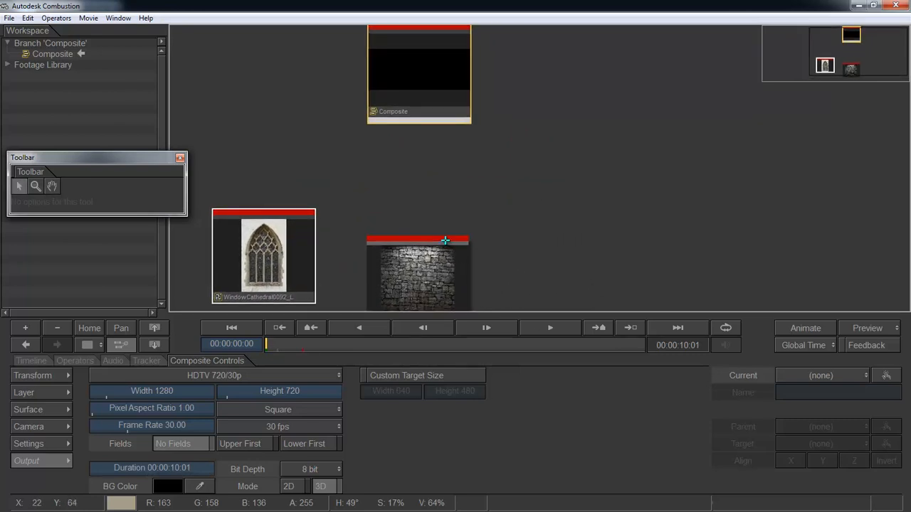
left_click_drag(449, 241, 419, 55)
- Leave the schematic view and display the composite in the viewport
key("F12")
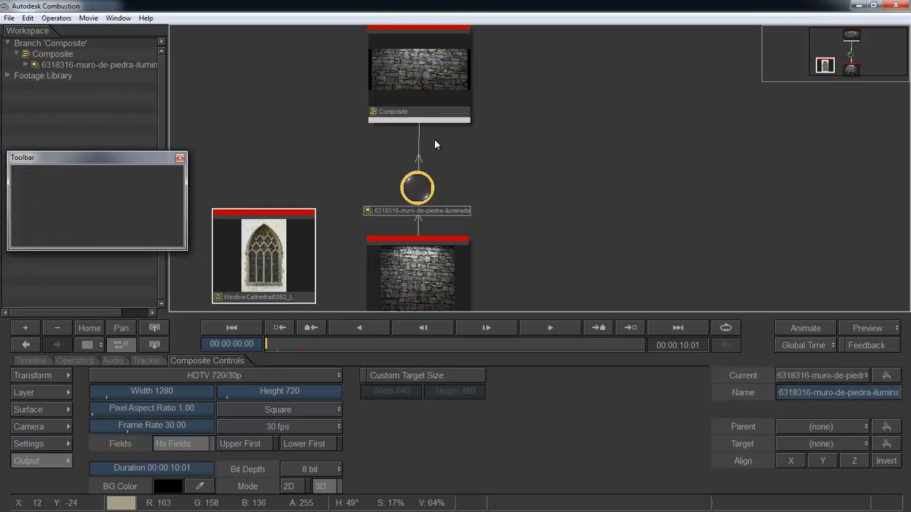
scroll(508, 176, "down", 2)
scroll(508, 177, "down", 2)
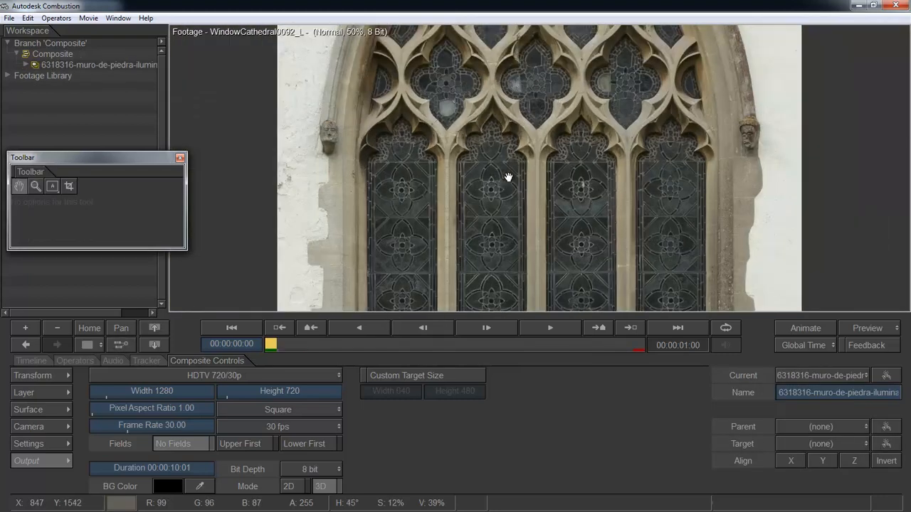
scroll(508, 180, "up", 1)
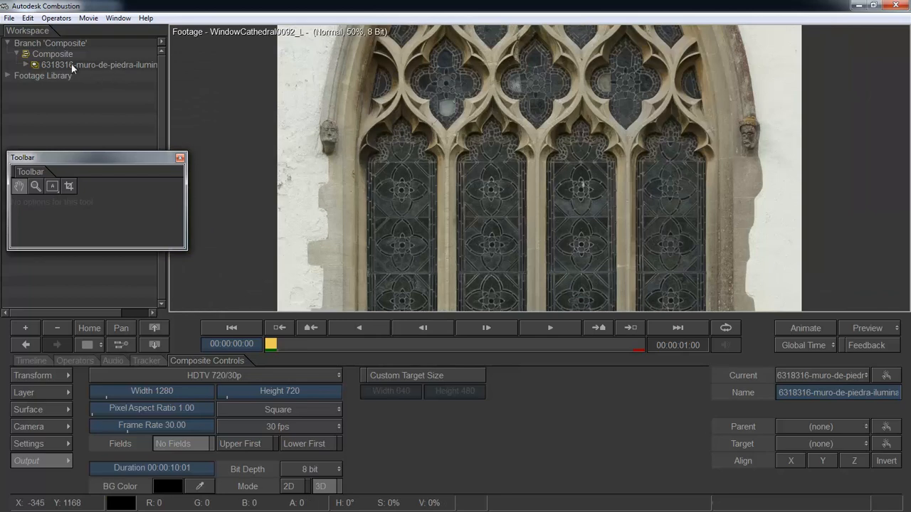
left_click(53, 53)
scroll(491, 178, "up", 1)
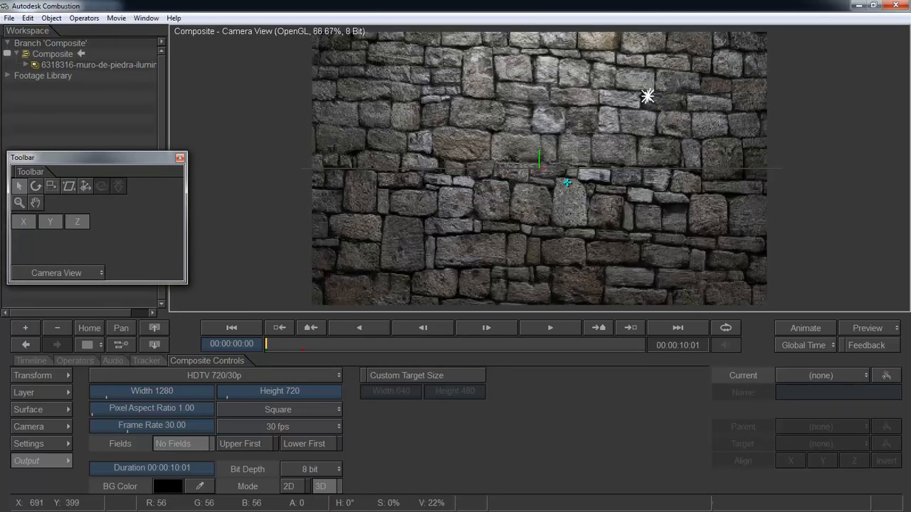
- Select the stone wall layer in the composite and show its Transform controls
left_click(599, 117)
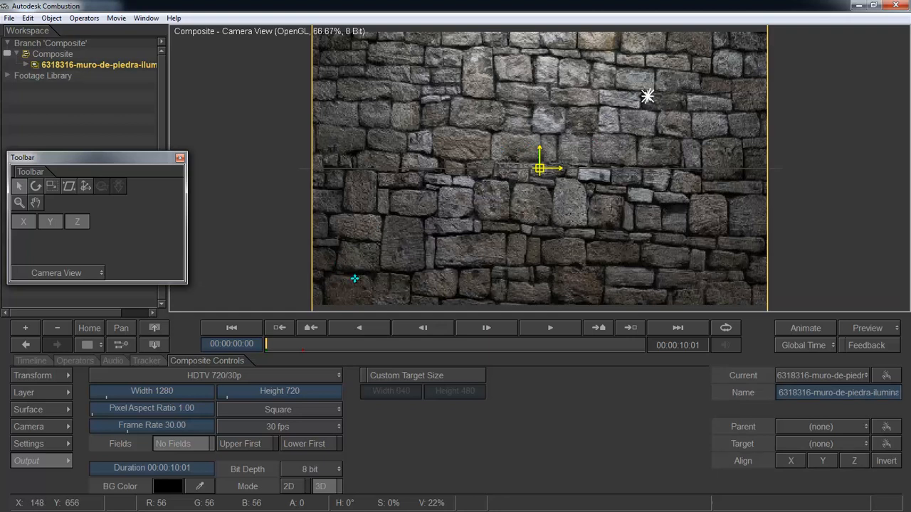
left_click(86, 66)
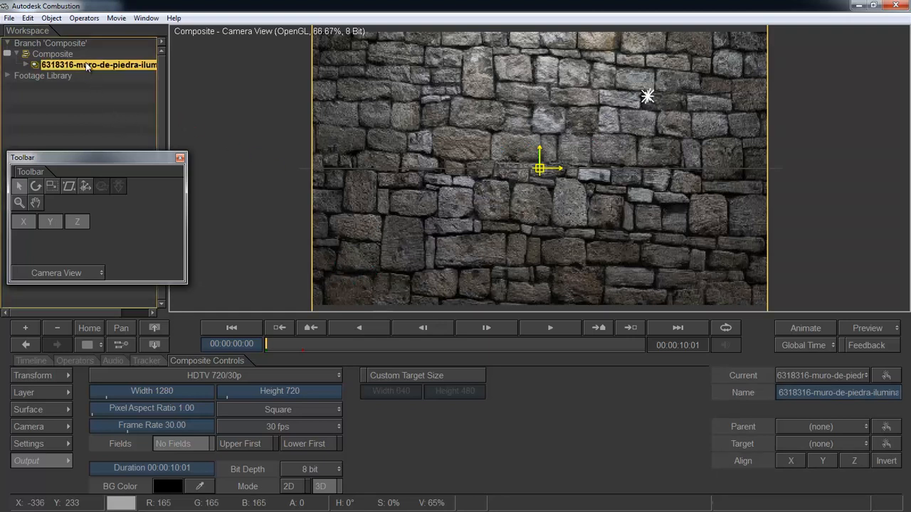
left_click(95, 81)
left_click(94, 66)
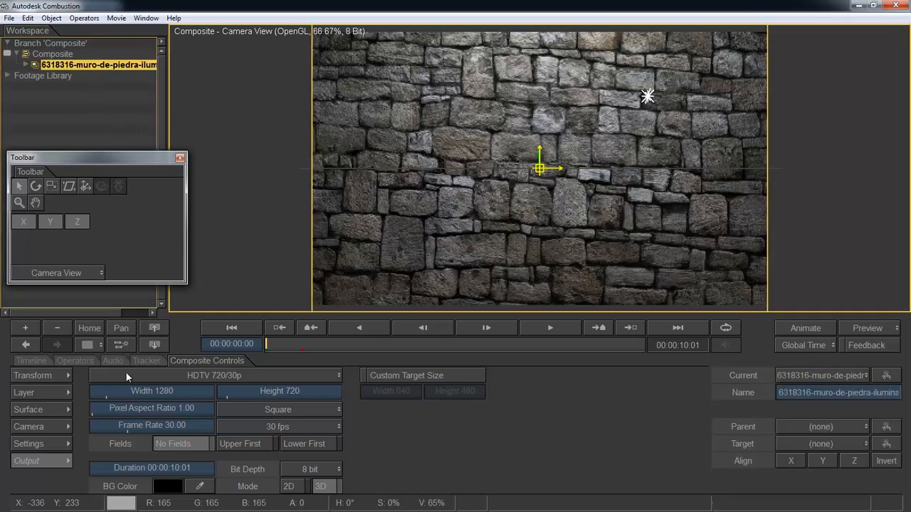
left_click(43, 376)
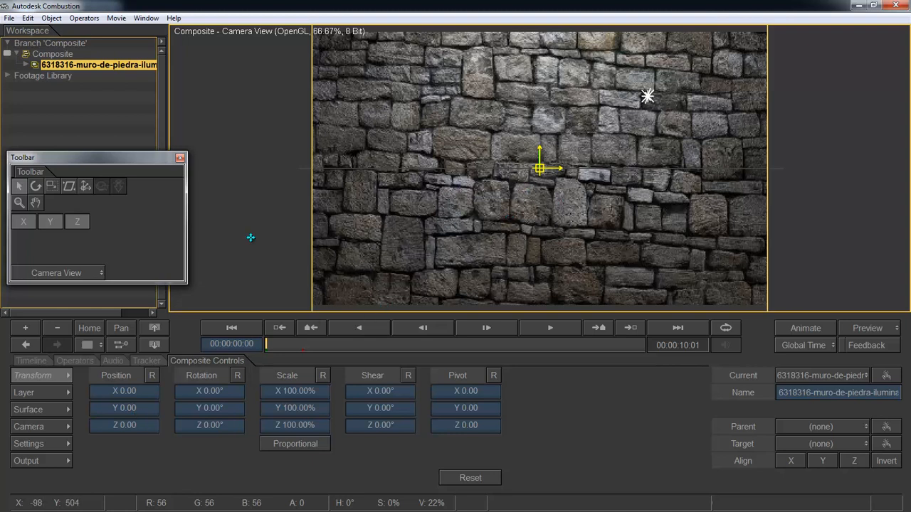
- Examine the composite's timeline entries, selecting the light and the camera in turn
left_click(48, 362)
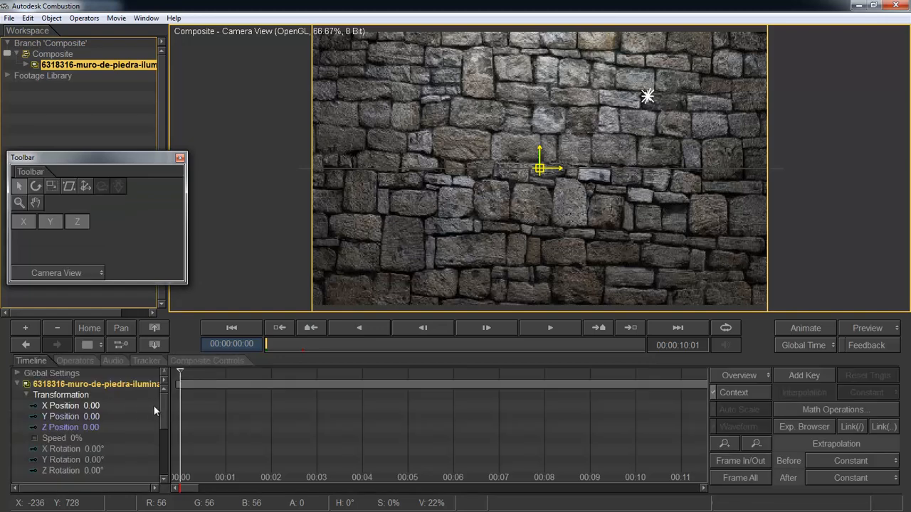
scroll(159, 448, "down", 5)
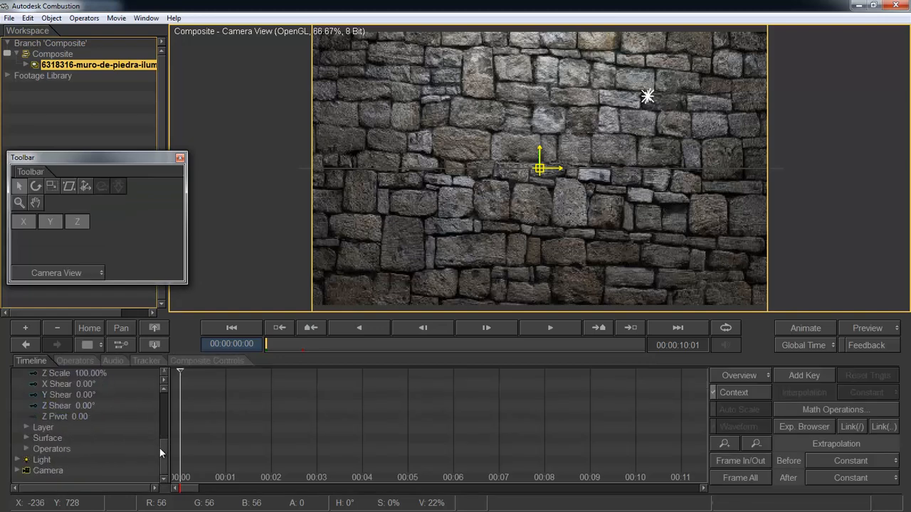
left_click(41, 461)
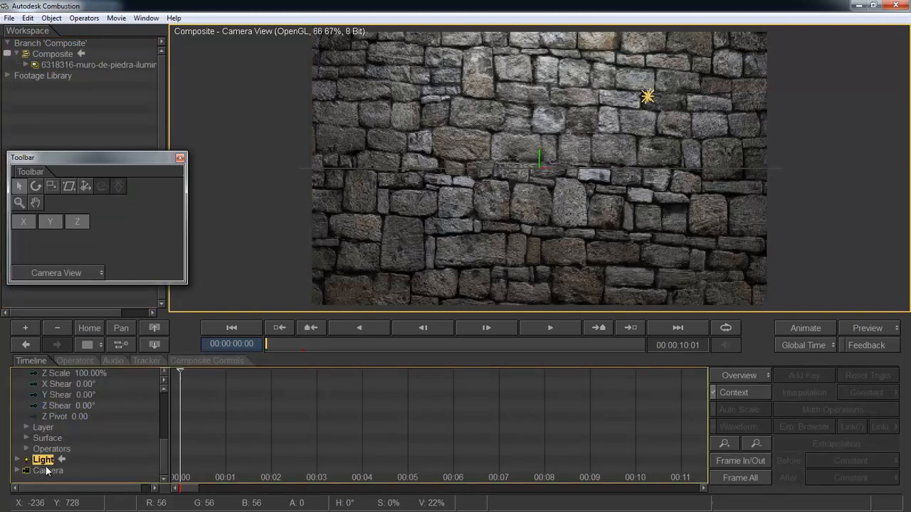
left_click(46, 471)
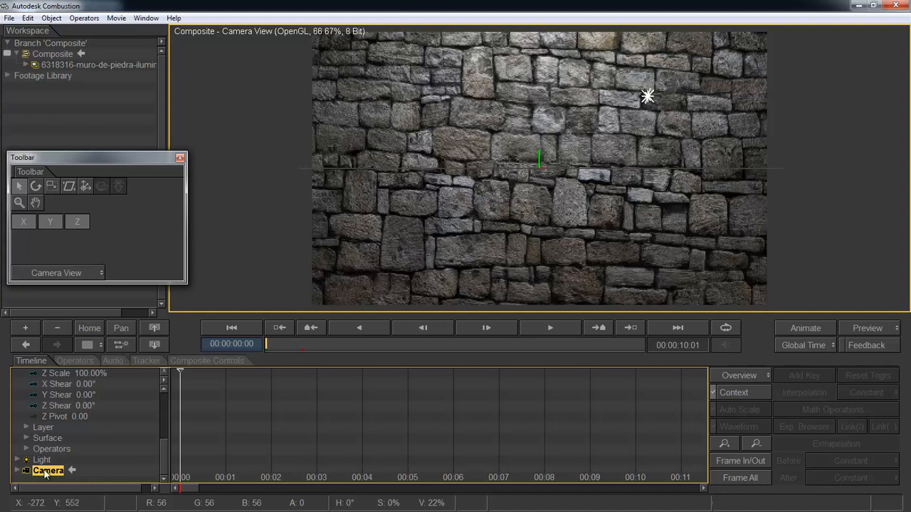
- Switch to Perspective View and orbit around the scene to examine how the camera, light and stone wall are arranged
left_click(74, 276)
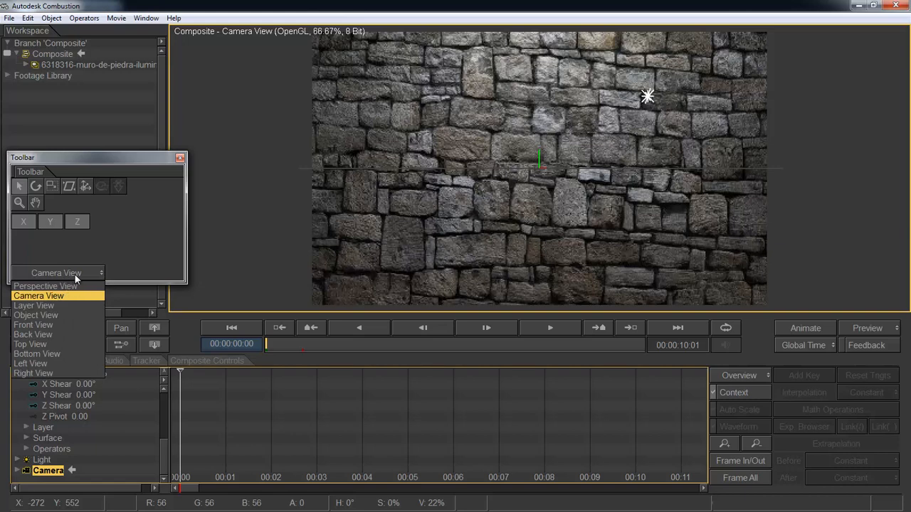
left_click(57, 286)
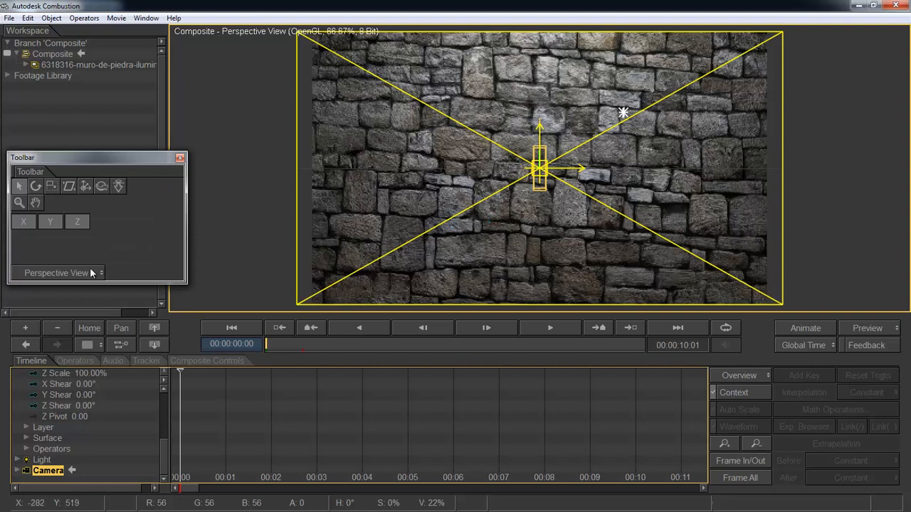
left_click(118, 185)
left_click_drag(640, 161, 723, 148)
left_click(102, 186)
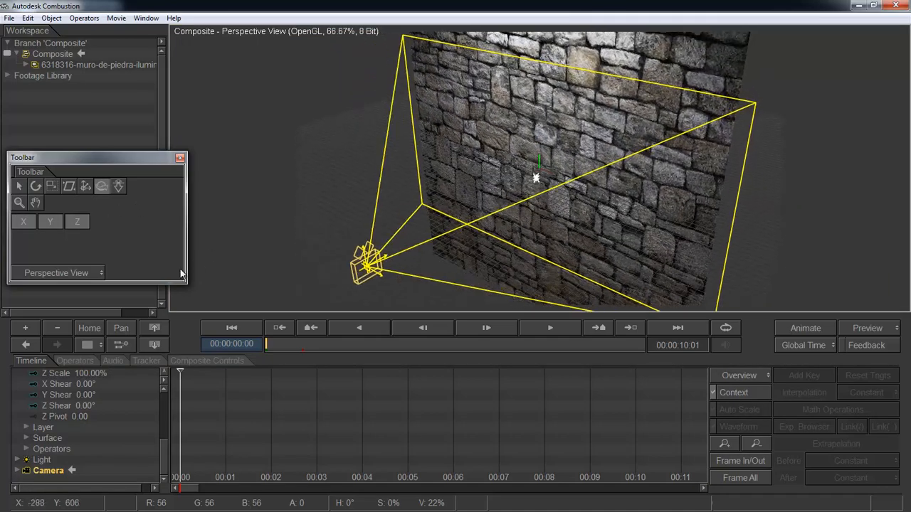
left_click(100, 328)
left_click_drag(551, 220, 636, 186)
left_click_drag(733, 180, 421, 233)
left_click(117, 189)
left_click_drag(261, 175, 629, 228)
left_click_drag(571, 143, 522, 101)
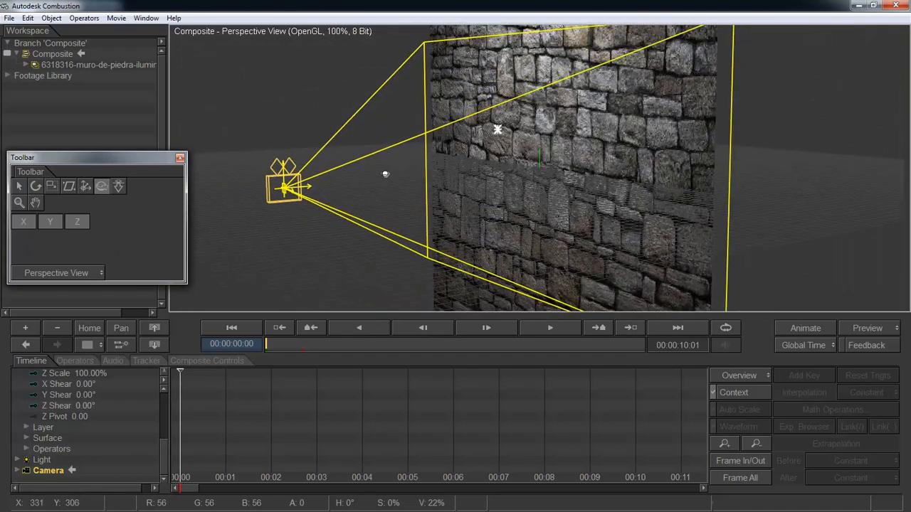
left_click_drag(537, 182, 380, 234)
left_click_drag(520, 187, 335, 274)
- Select the light and return the viewport to Camera View
left_click(437, 157)
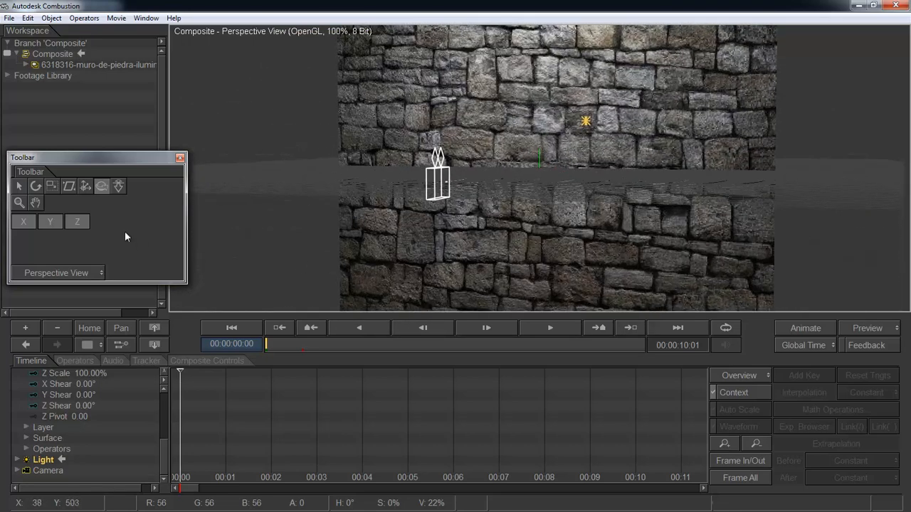
left_click(48, 277)
left_click(51, 298)
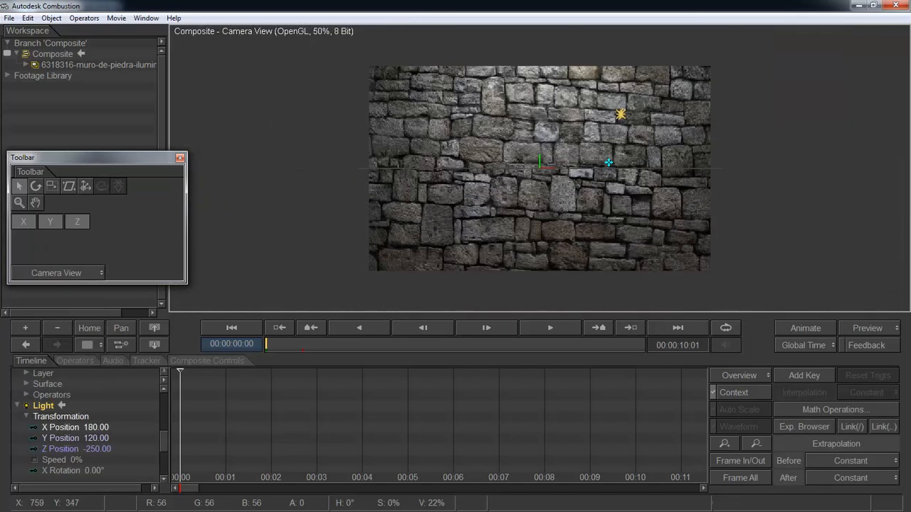
scroll(609, 162, "up", 1)
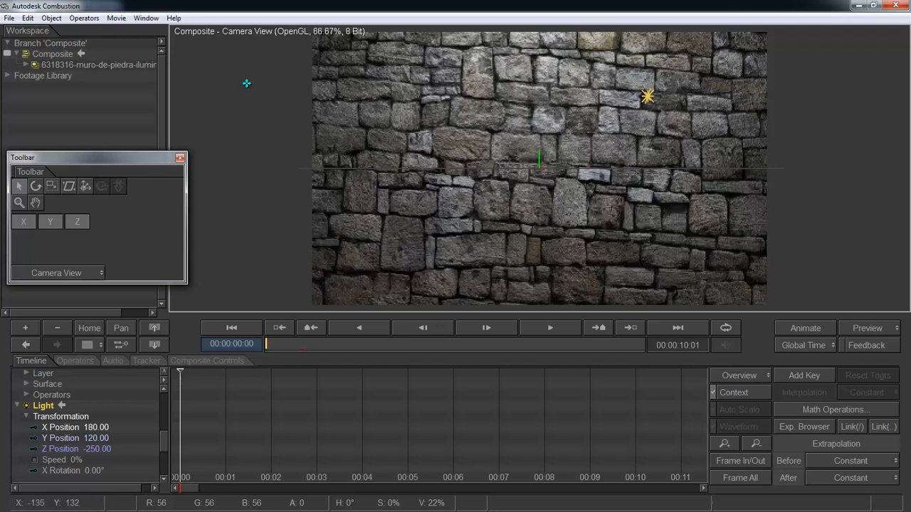
- Select the stone wall layer and show its Transform controls
left_click(87, 64)
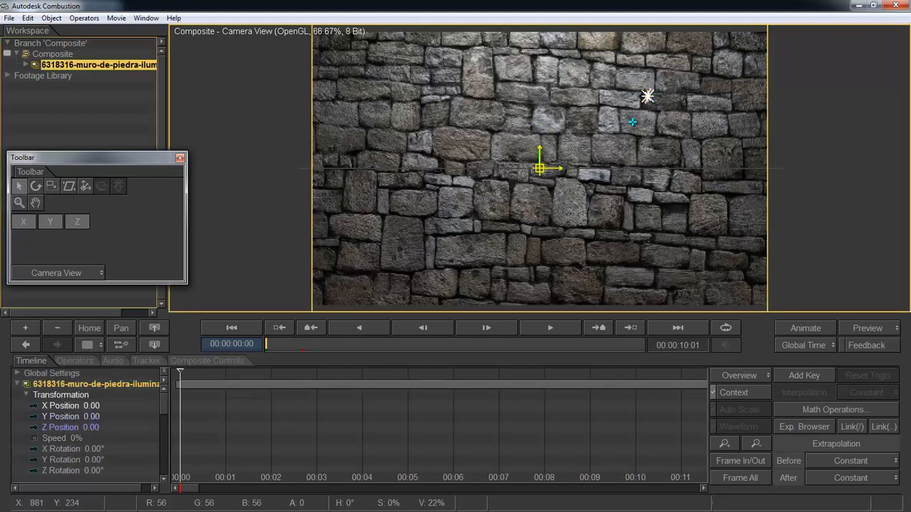
left_click(82, 90)
left_click(84, 64)
left_click(206, 360)
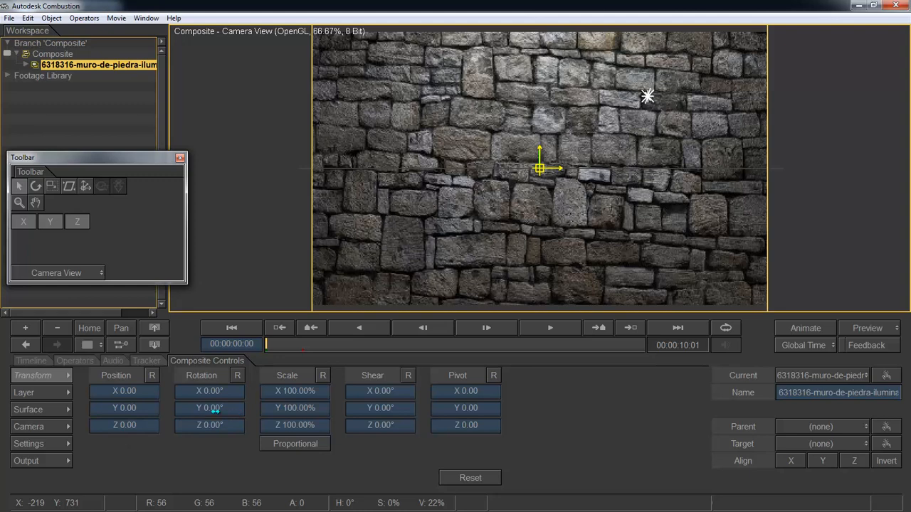
- Try rotating the stone wall layer 2° about the X axis and undo the rotation
left_click_drag(215, 394, 217, 394)
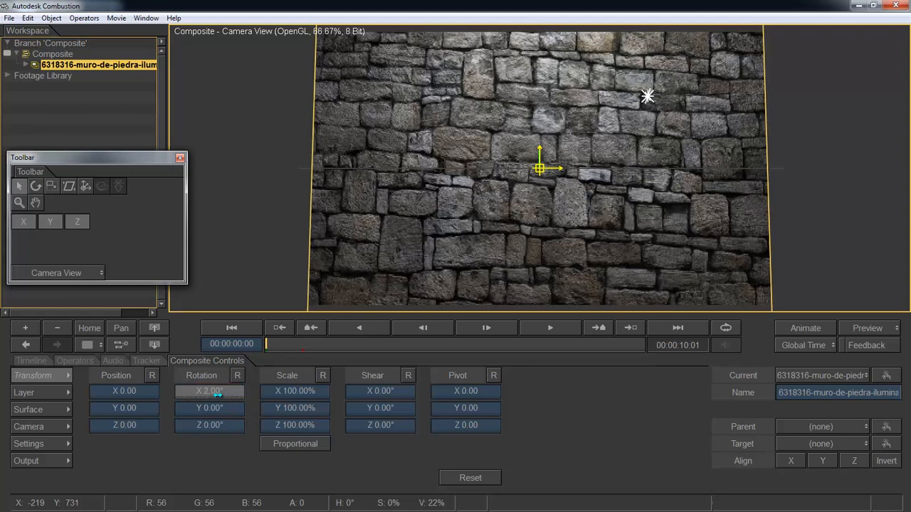
left_click(217, 394)
left_click(505, 334)
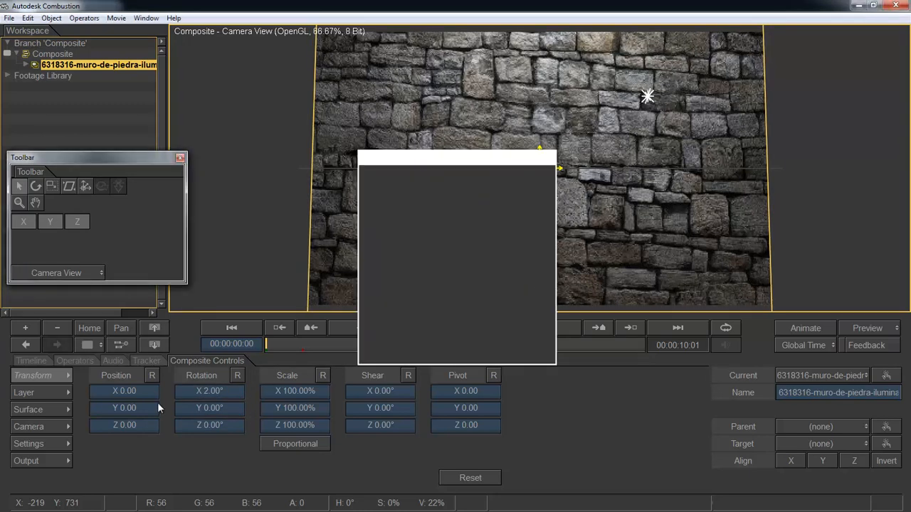
key("ctrl+z")
- Set the stone wall layer's Y rotation to 90° and deselect the layer
left_click(218, 407)
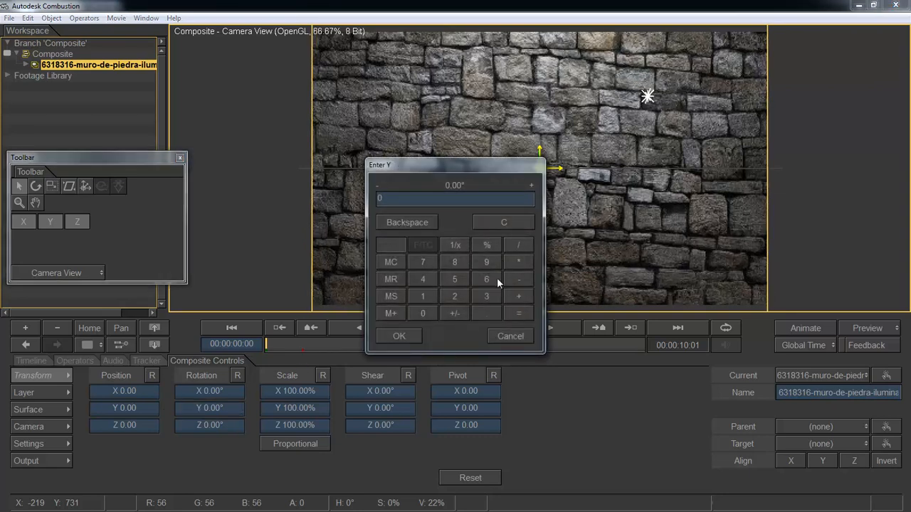
left_click(423, 314)
left_click(399, 336)
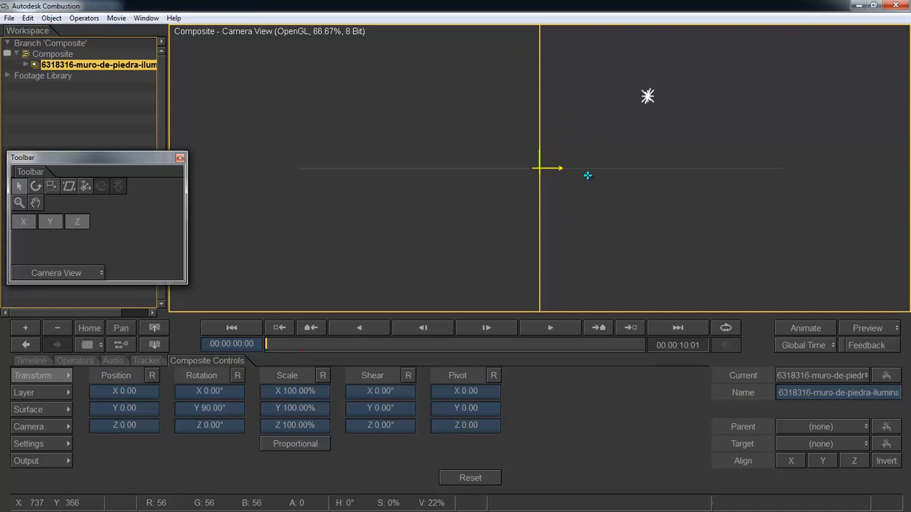
left_click(616, 139)
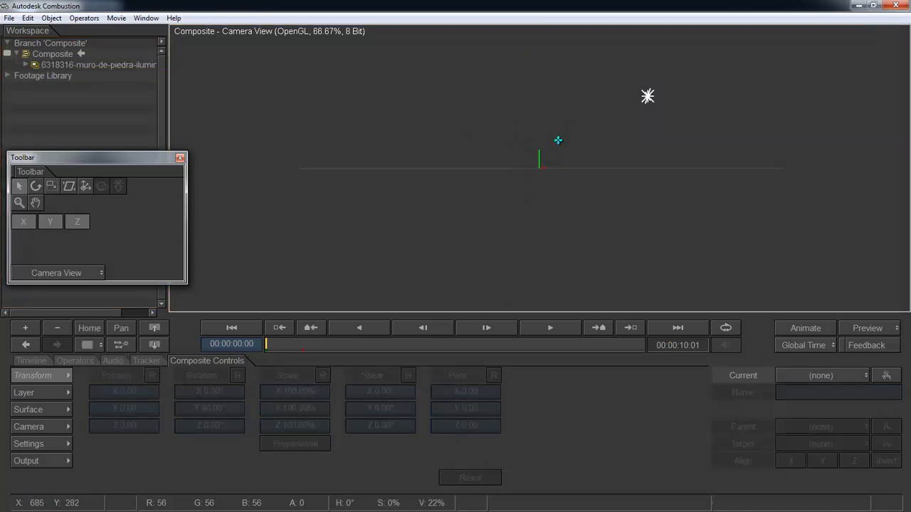
- Examine the rotated wall and its relation to the camera in Perspective View, and return to Camera View
left_click(83, 273)
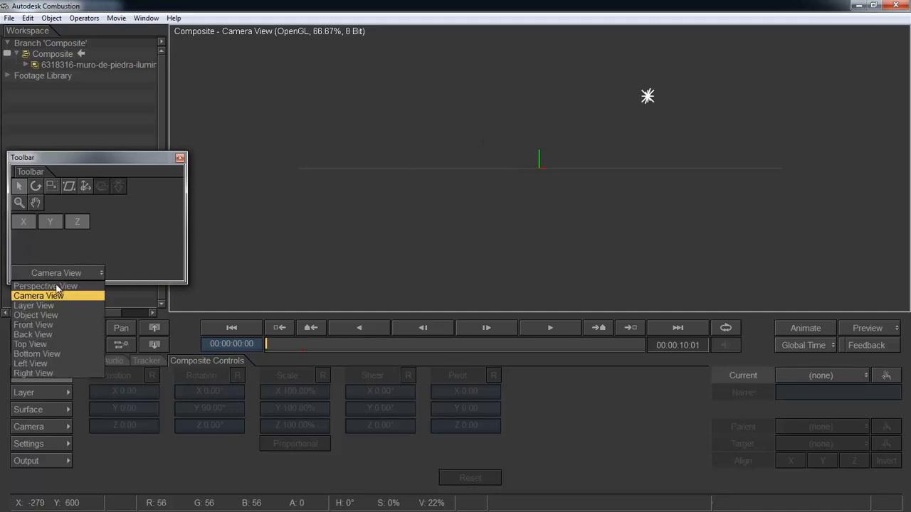
left_click(57, 285)
left_click_drag(101, 186, 131, 282)
left_click(89, 328)
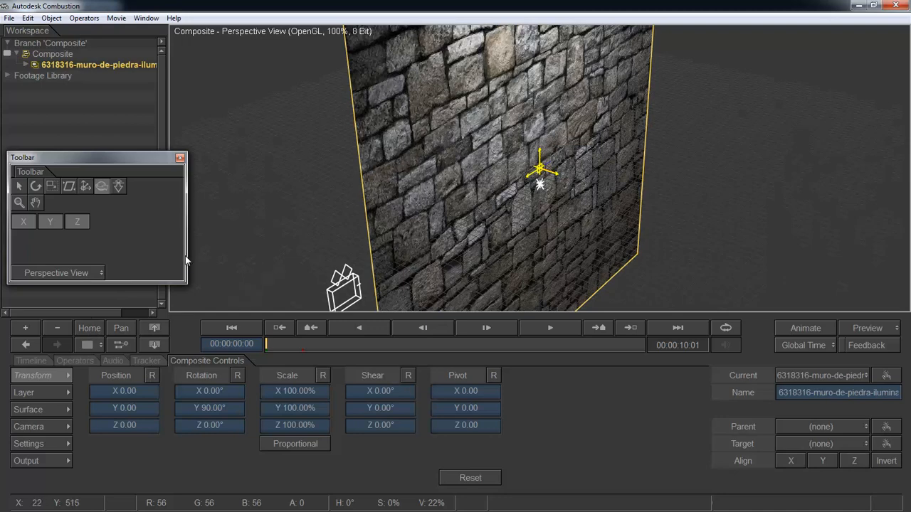
left_click_drag(342, 237, 362, 271)
left_click(118, 186)
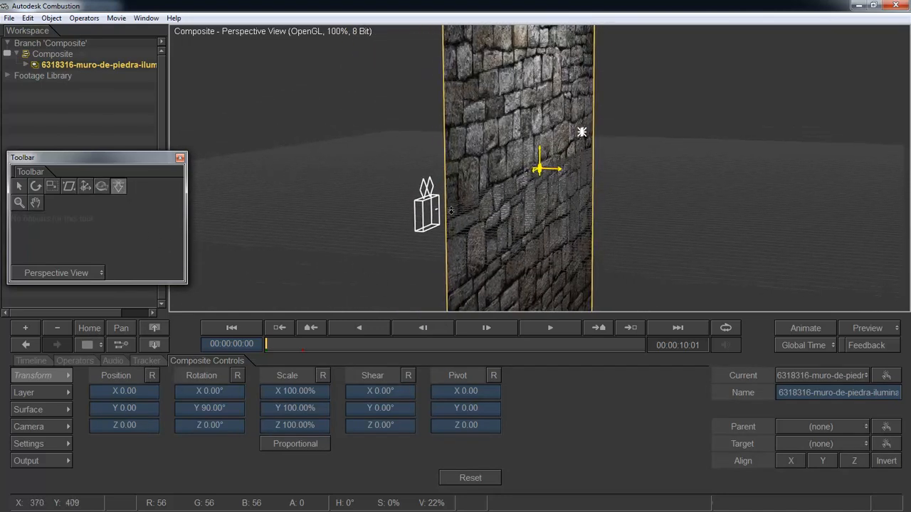
left_click(469, 261)
left_click_drag(470, 262, 620, 197)
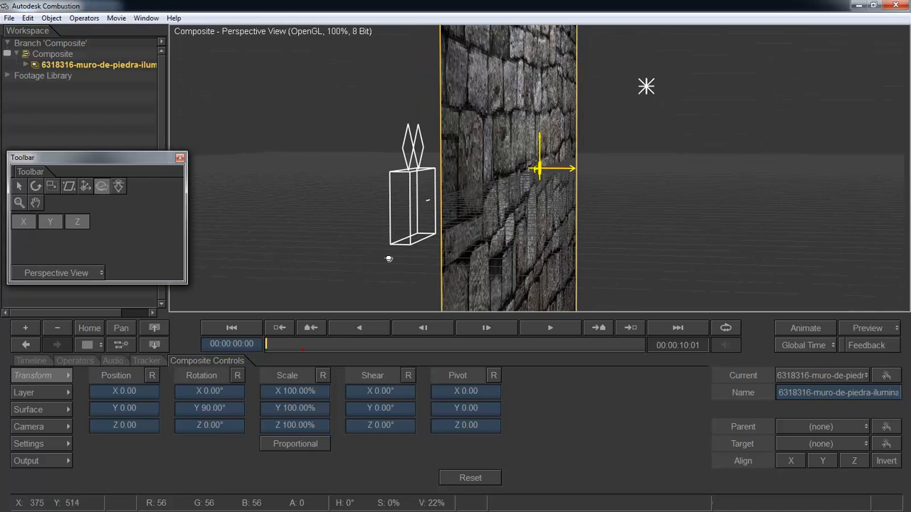
left_click_drag(569, 217, 594, 216)
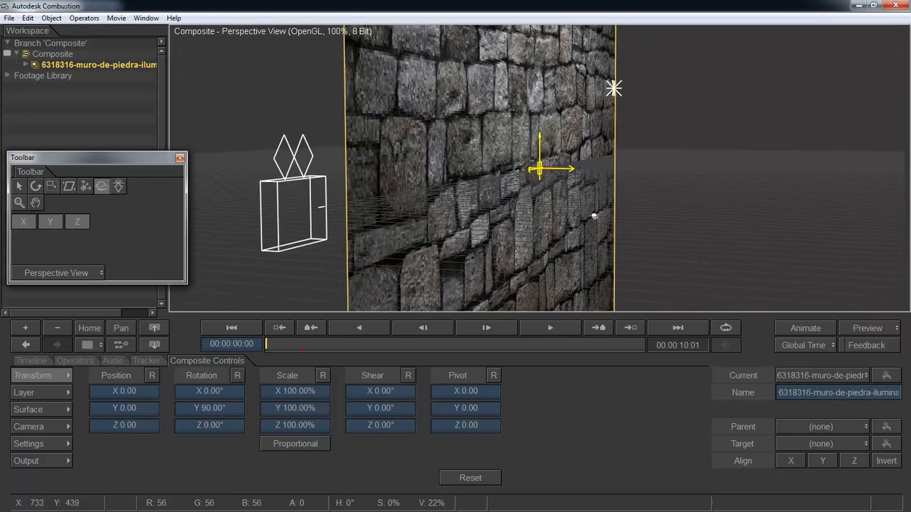
left_click(62, 272)
left_click(56, 296)
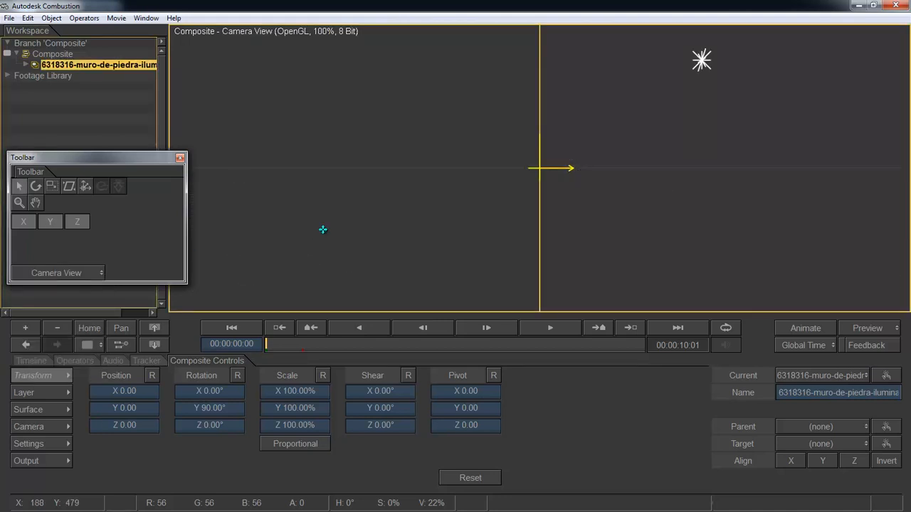
- Select the stone wall layer and set its X position to -74
left_click(125, 121)
left_click(100, 64)
mouse_move(135, 391)
left_mouse_down()
mouse_move(120, 389)
mouse_move(151, 390)
mouse_move(86, 390)
mouse_move(143, 391)
left_mouse_up()
key("minus")
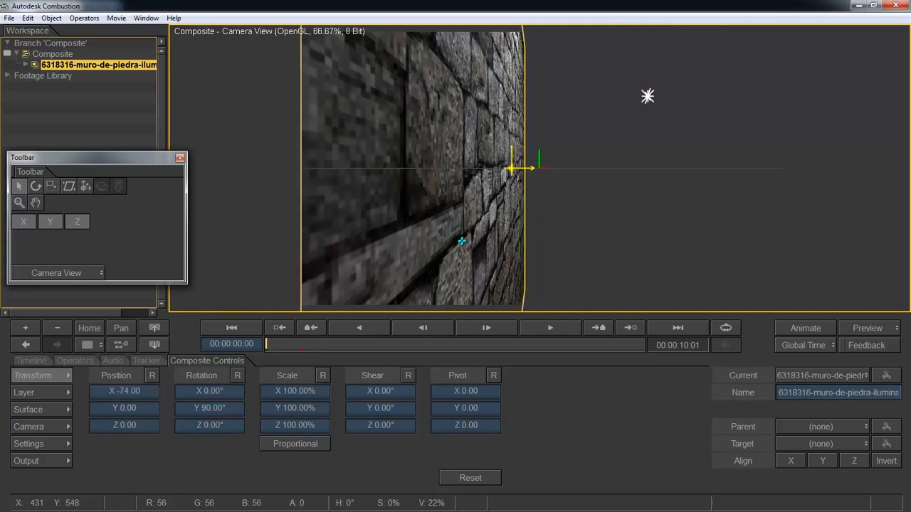
key("h")
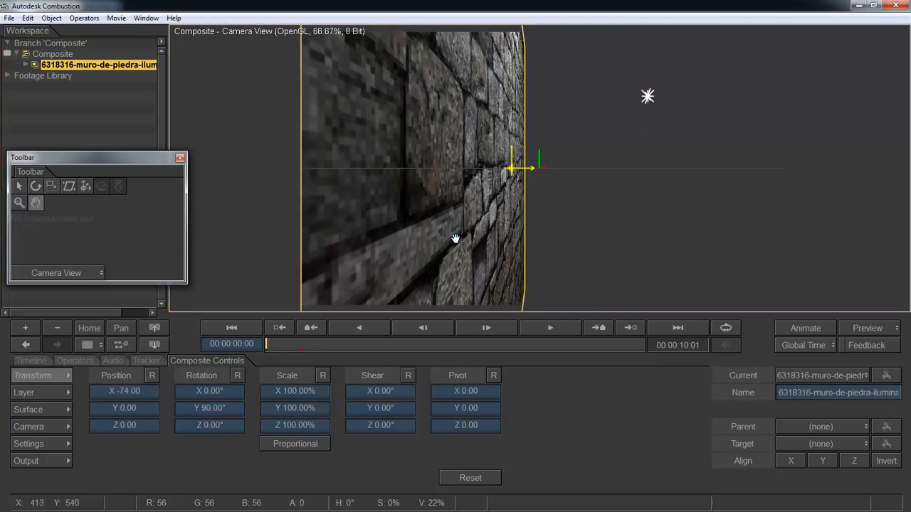
left_click_drag(456, 238, 393, 247)
key("a")
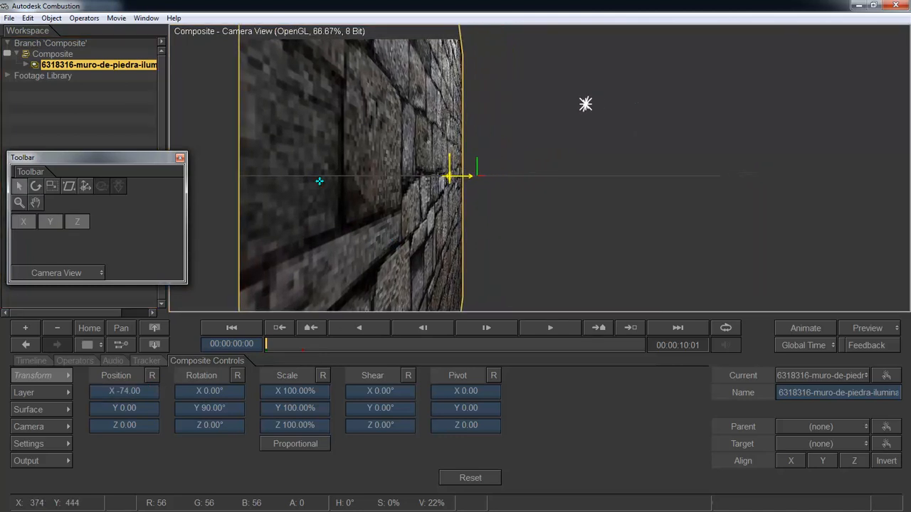
- Duplicate the stone wall layer in the composite
left_click(86, 53)
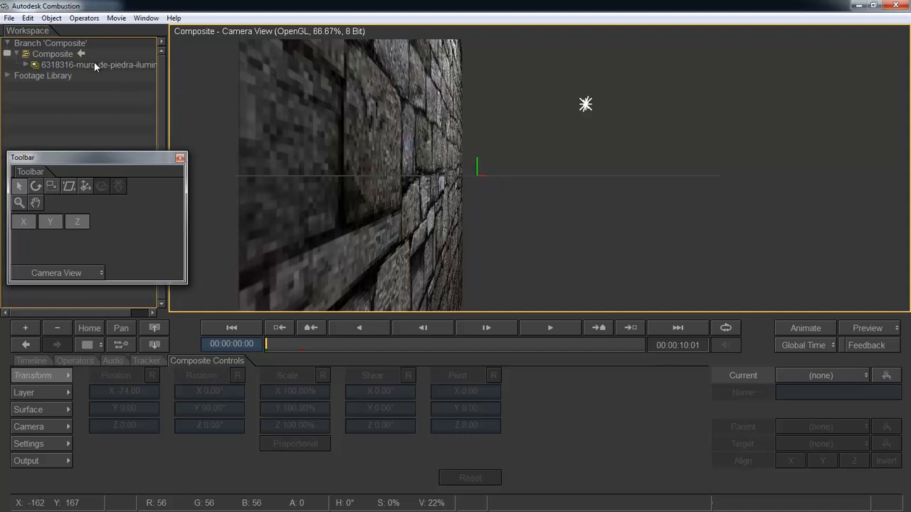
left_click(94, 63)
right_click(94, 62)
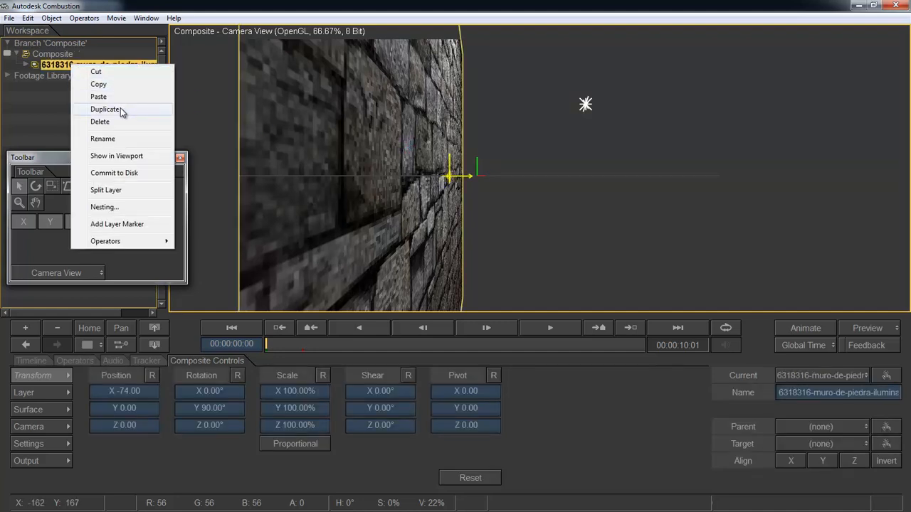
left_click(120, 109)
- Set the duplicated wall's X position to 77 to form the opposite side of a corridor, and deselect it
left_click(88, 64)
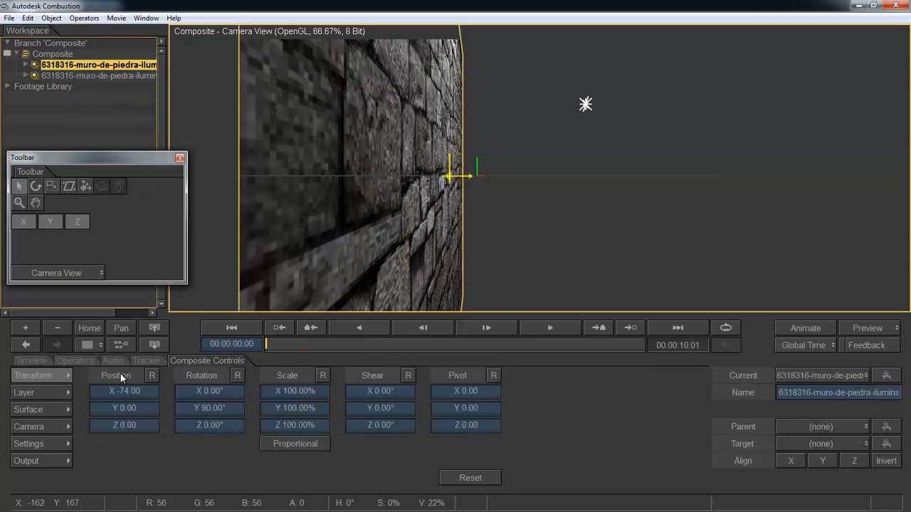
left_click_drag(125, 391, 324, 391)
key("ctrl+shift+a")
key("equal")
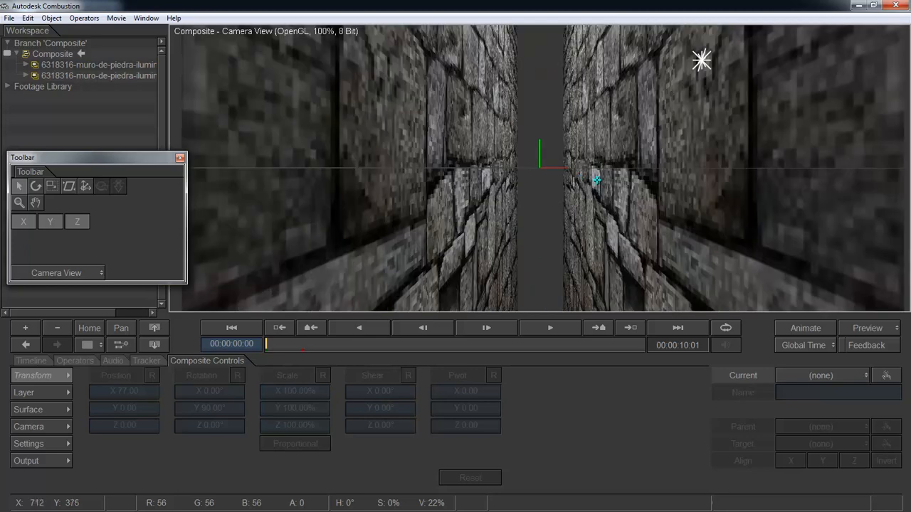
key("h")
left_click_drag(593, 179, 557, 160)
key("a")
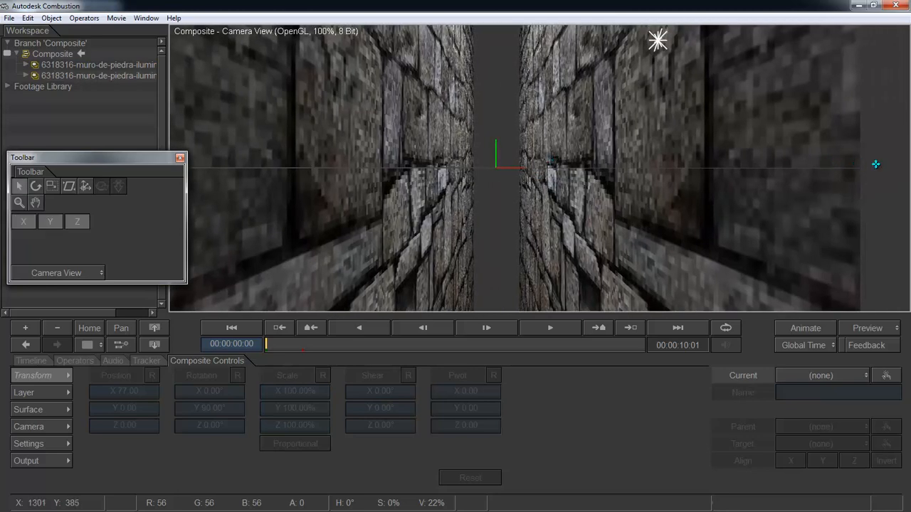
- Select the composite's camera and move it to X -6, Y 31, Z -638
left_click(572, 174)
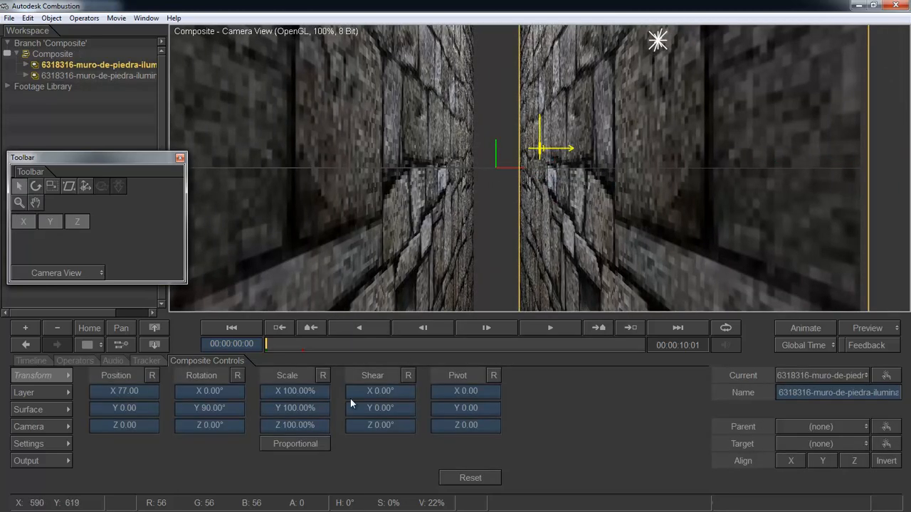
left_click(27, 363)
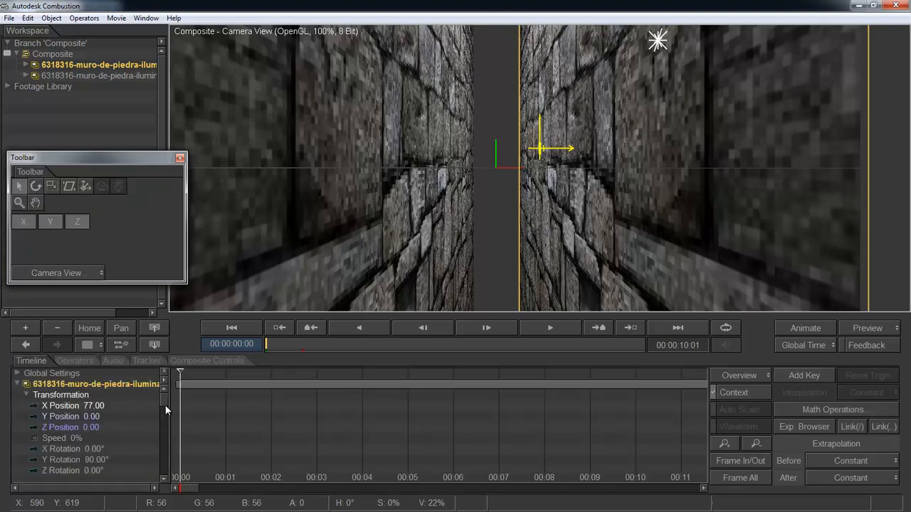
scroll(158, 481, "down", 3)
left_click(54, 469)
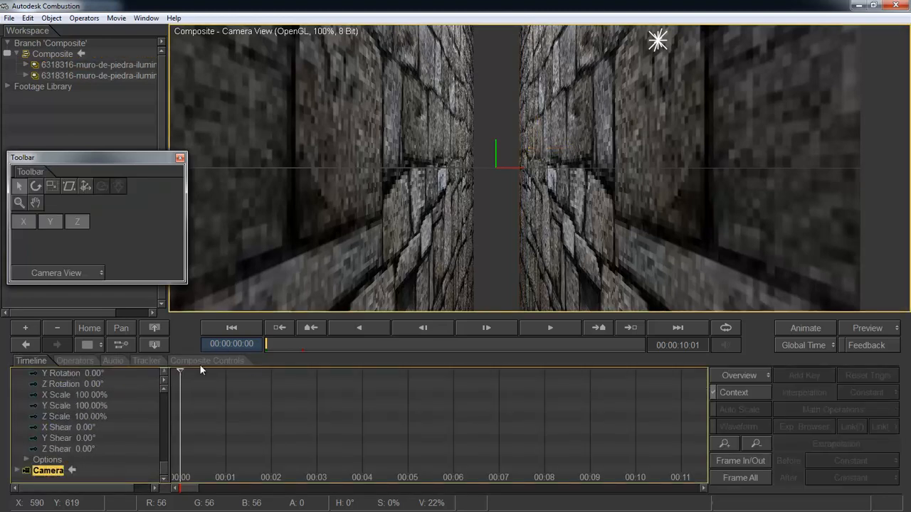
scroll(198, 366, "up", 1)
scroll(164, 467, "down", 1)
left_click(209, 361)
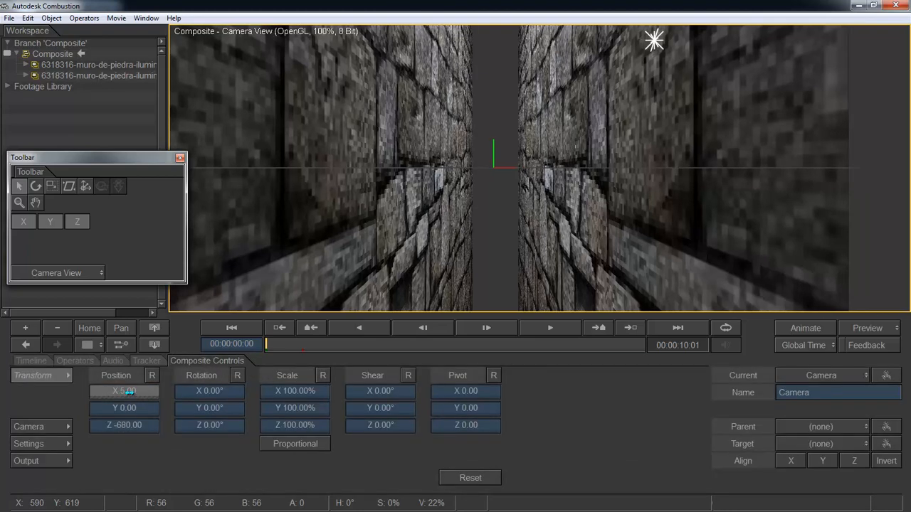
left_click_drag(125, 391, 169, 414)
left_click_drag(480, 280, 470, 264)
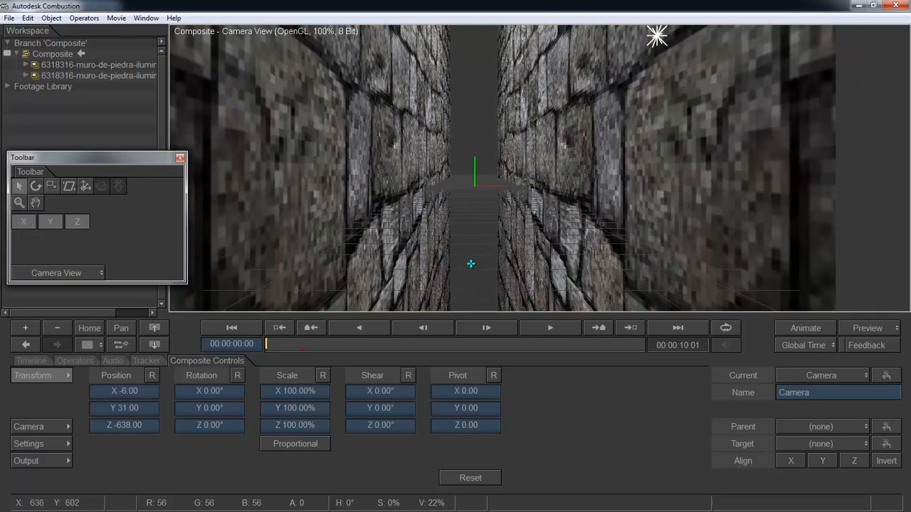
- Delete the duplicated stone wall on the positive X side of the corridor
scroll(516, 258, "down", 2)
scroll(516, 258, "up", 1)
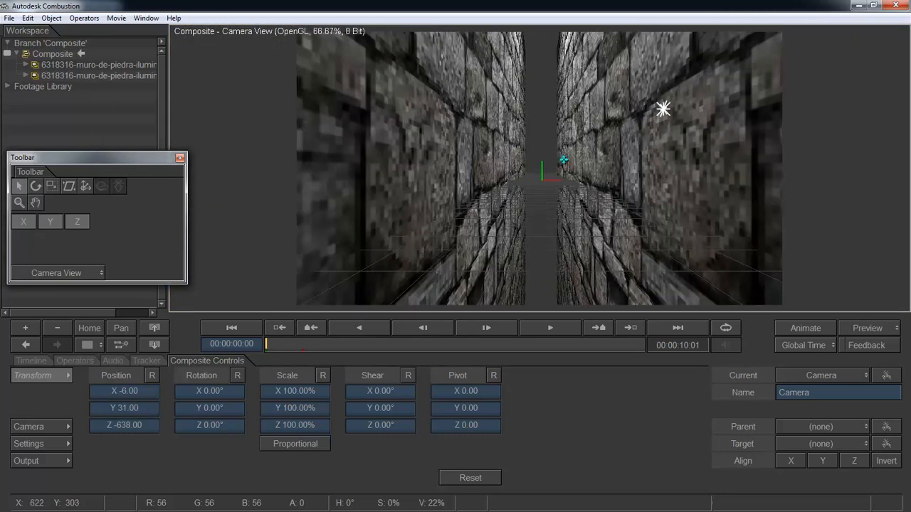
left_click(703, 205)
key("Delete")
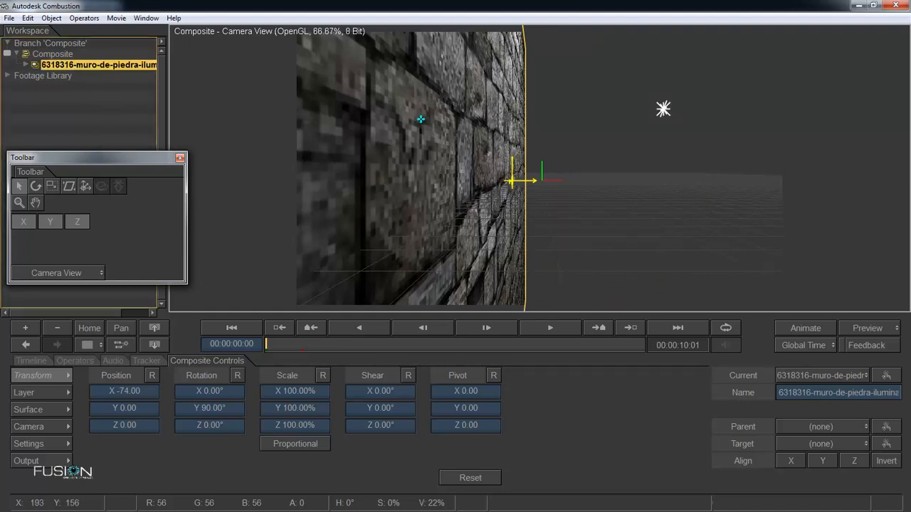
- Scale the remaining stone wall to X 66% and Y 40%, and set its X position to -236
left_click(121, 117)
left_click(75, 64)
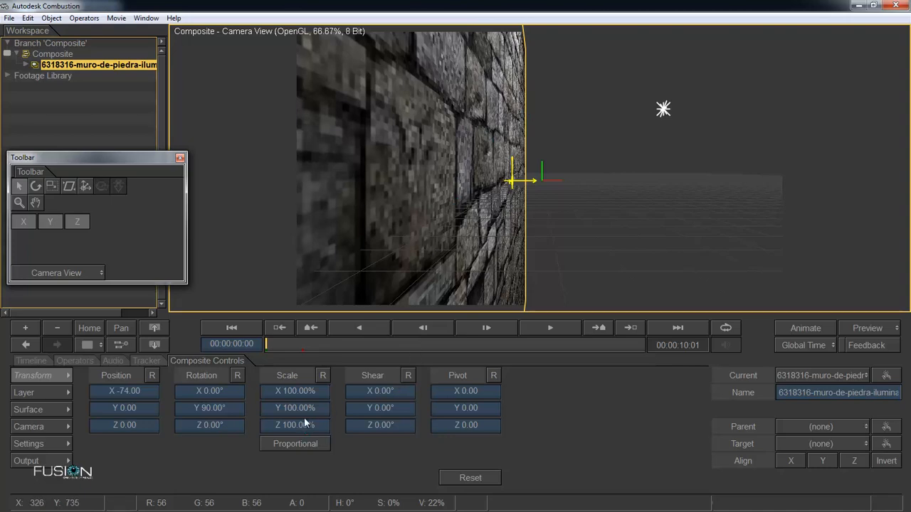
left_click_drag(285, 391, 256, 405)
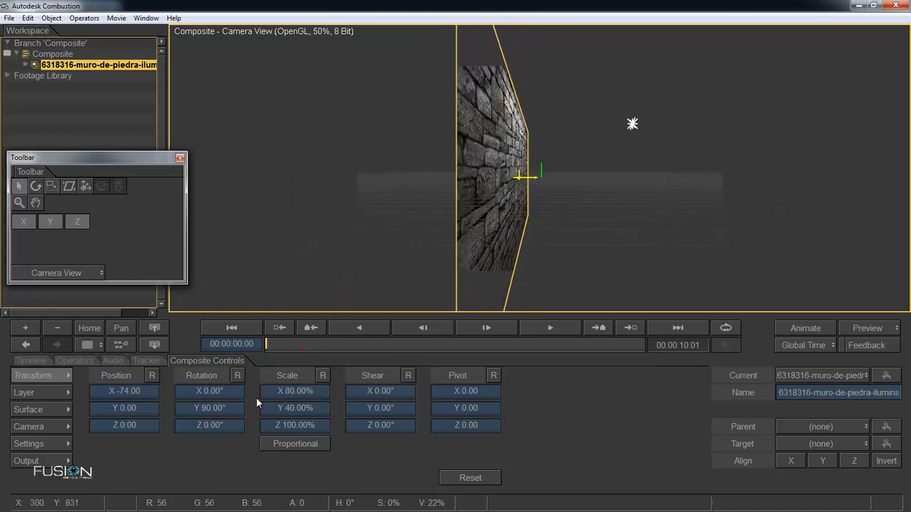
left_click_drag(151, 398, 110, 397)
left_click_drag(218, 398, 215, 393)
key("ctrl+z")
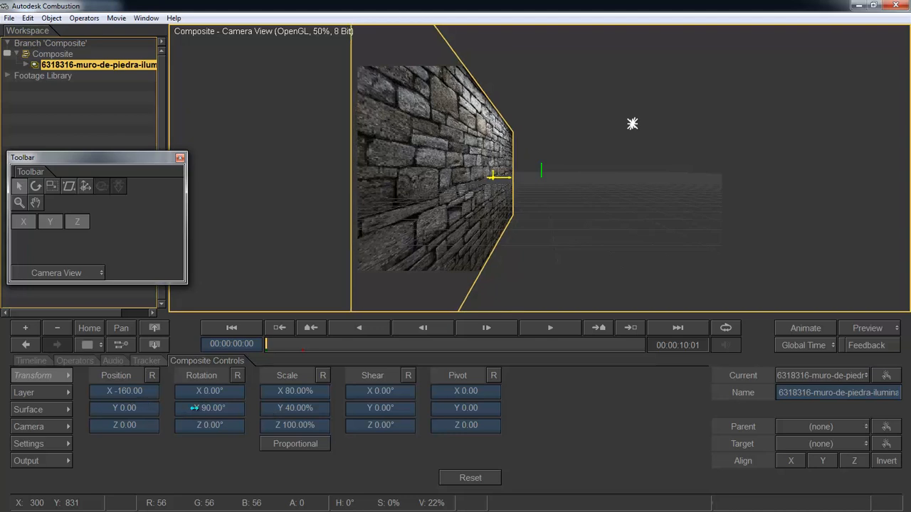
left_click_drag(297, 393, 288, 394)
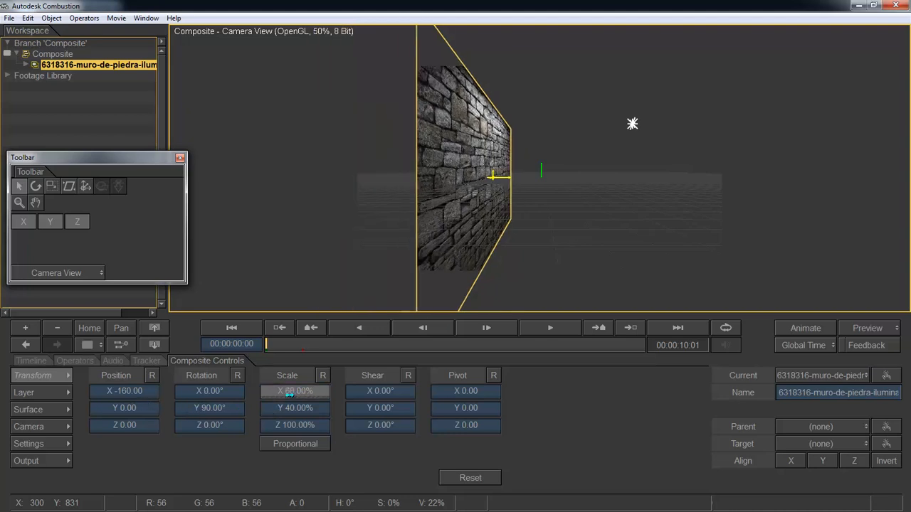
left_click_drag(130, 393, 72, 394)
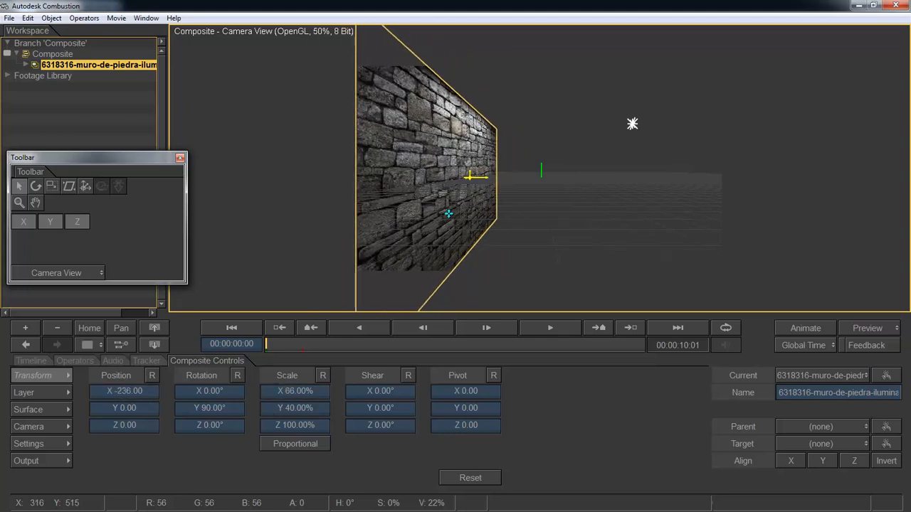
- Duplicate the resized stone wall and set the copy's X position to 226 to form the opposite side of the corridor
scroll(450, 214, "up", 1)
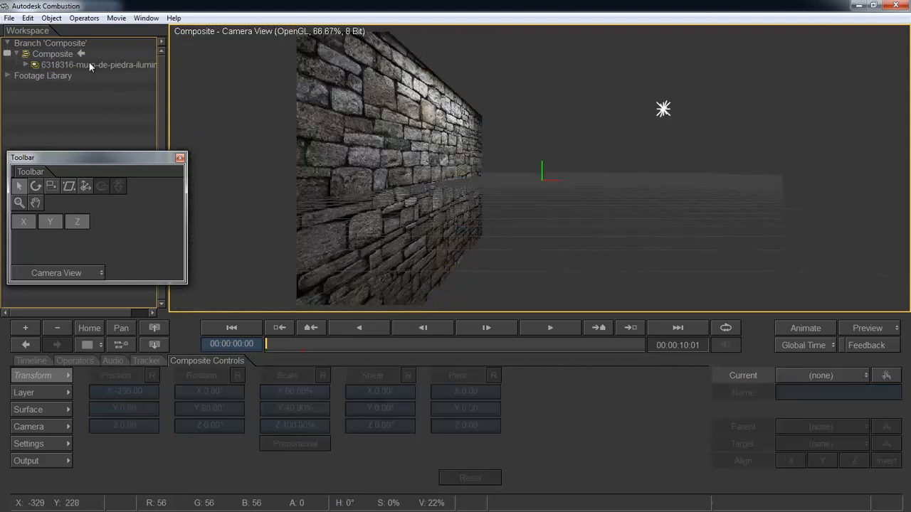
right_click(88, 63)
left_click(114, 107)
left_click(82, 66)
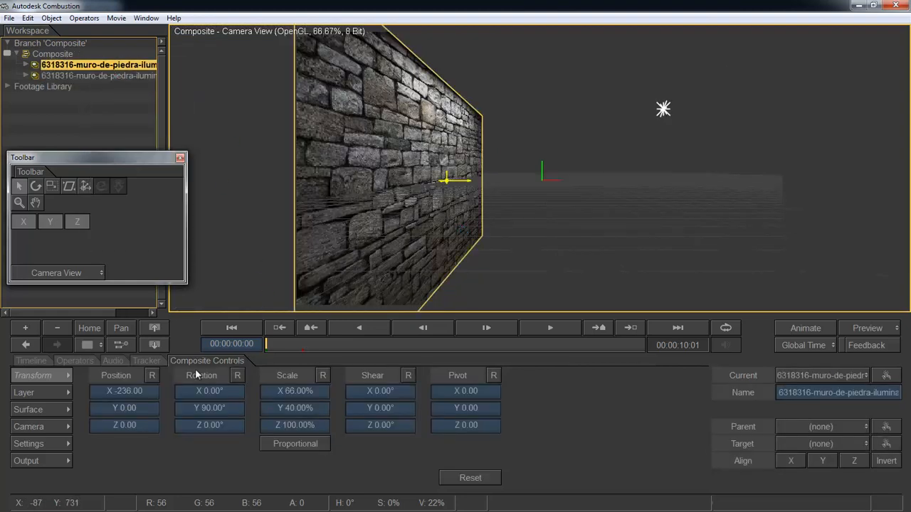
left_click_drag(142, 390, 415, 365)
left_click_drag(419, 366, 143, 389)
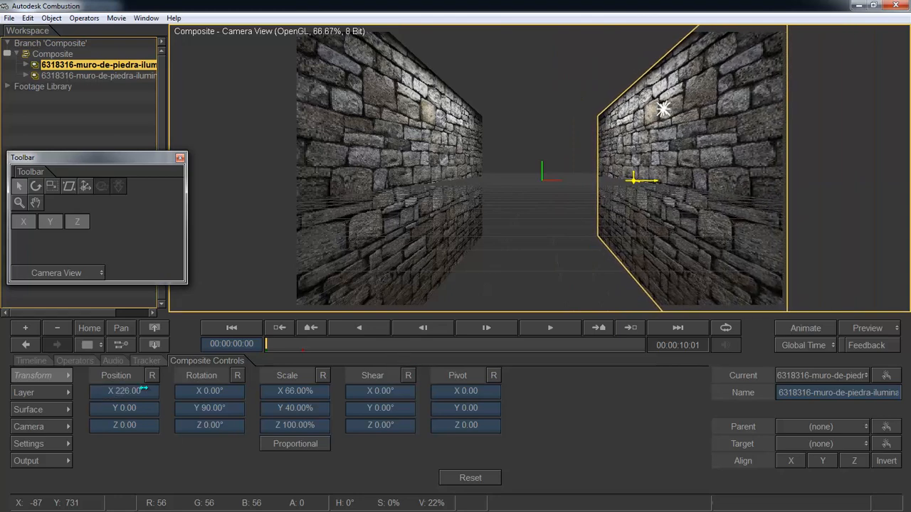
left_click(810, 186)
left_click_drag(780, 187, 736, 176)
left_click(670, 180)
left_click(373, 183)
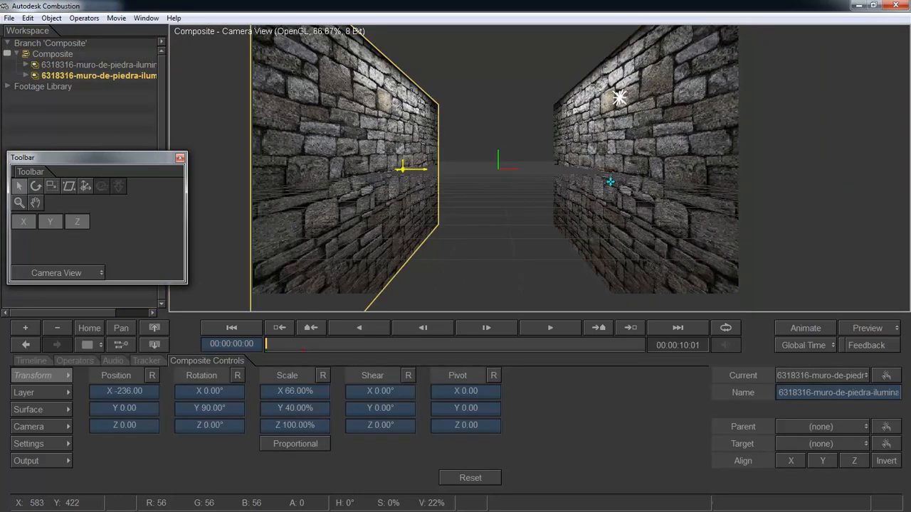
left_click(656, 186)
left_click(413, 184)
left_click(620, 190)
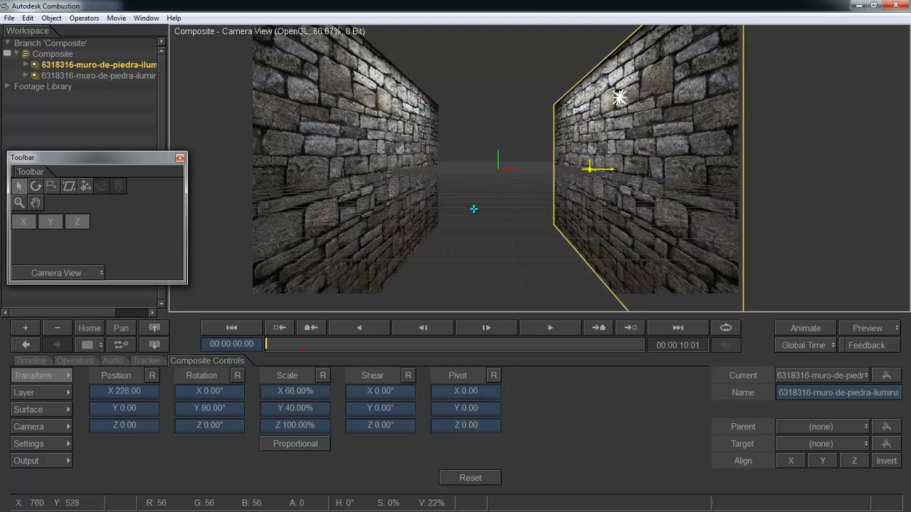
- Duplicate the stone wall at X 226 and select the new copy within the composite
left_click(111, 67)
right_click(110, 70)
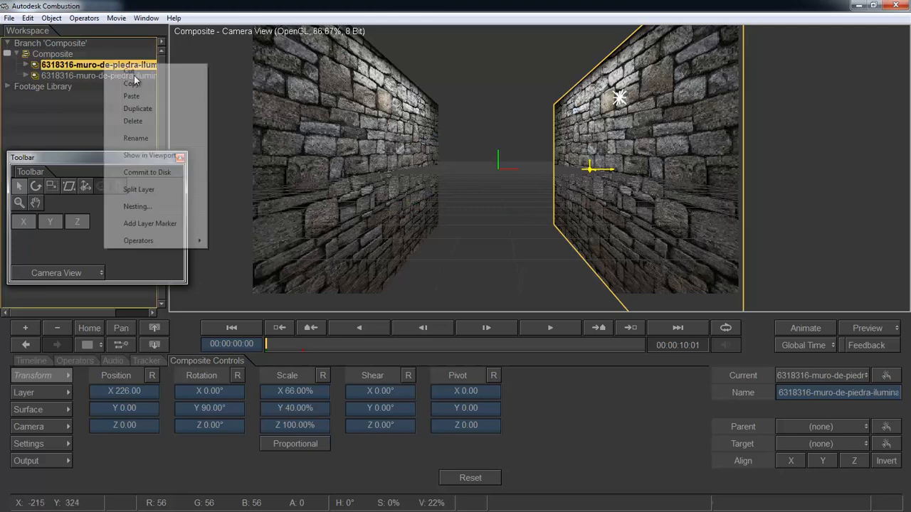
left_click(151, 112)
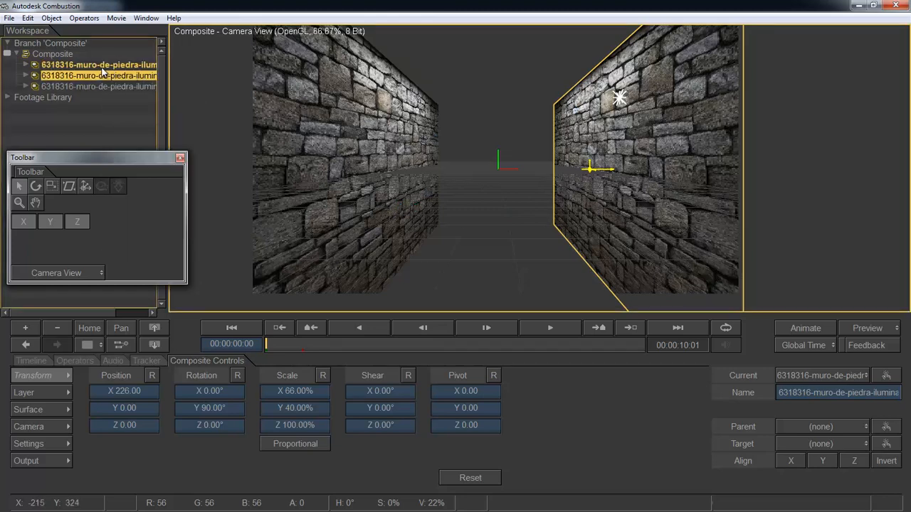
double_click(102, 66)
double_click(64, 53)
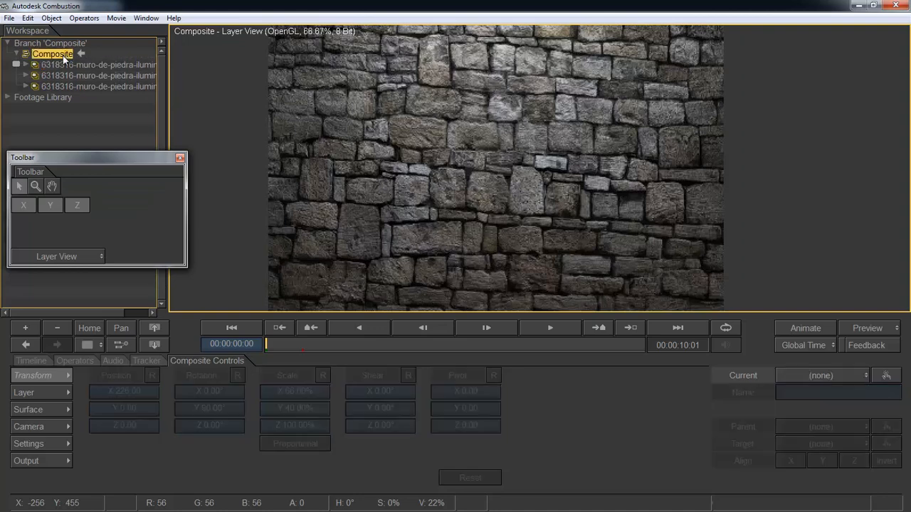
left_click(72, 66)
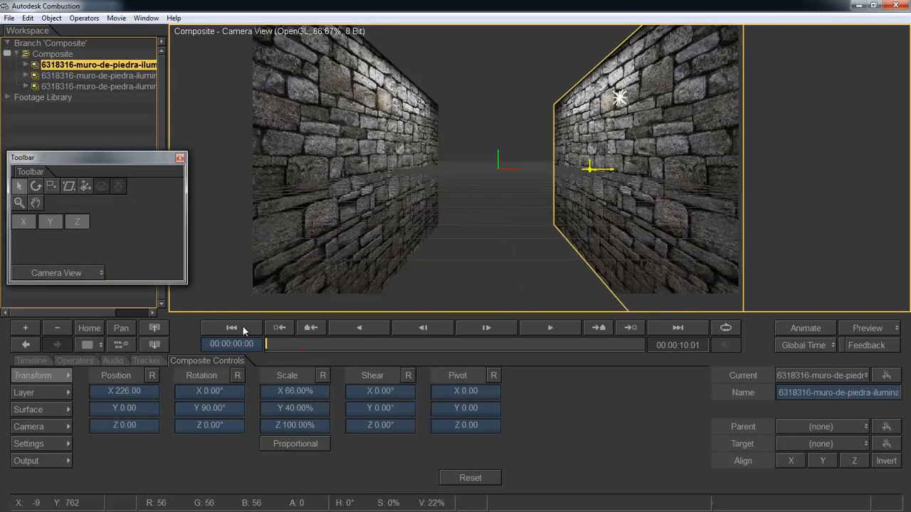
- Set the new wall copy's Y rotation to 0° so it lies across the corridor
left_click(218, 407)
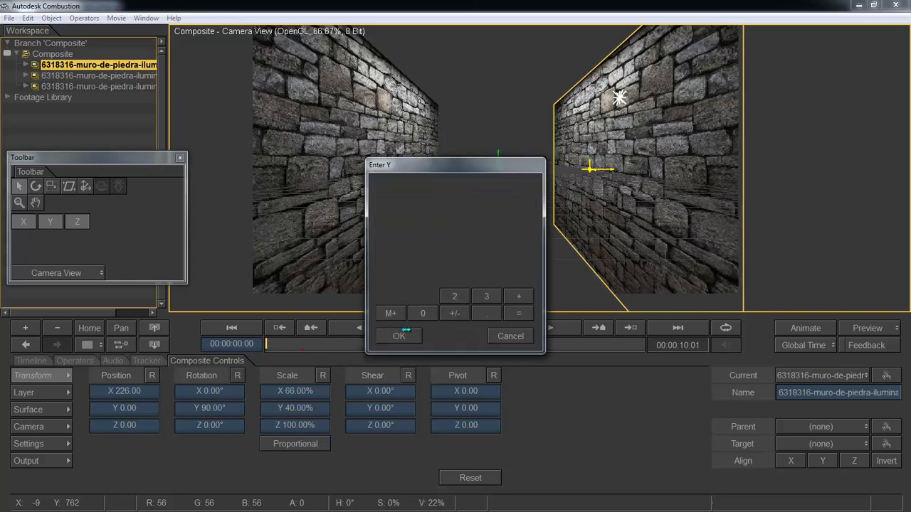
left_click(403, 333)
left_click_drag(652, 173, 632, 170)
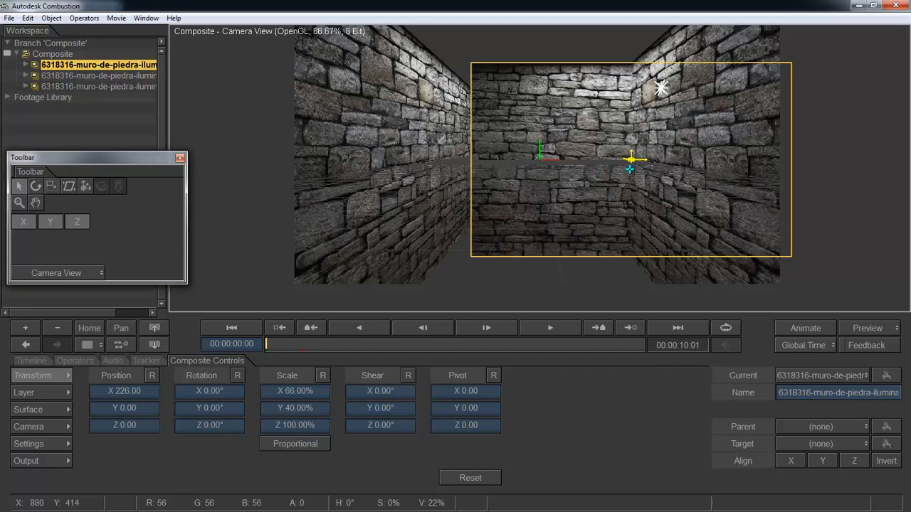
left_click_drag(630, 171, 644, 200)
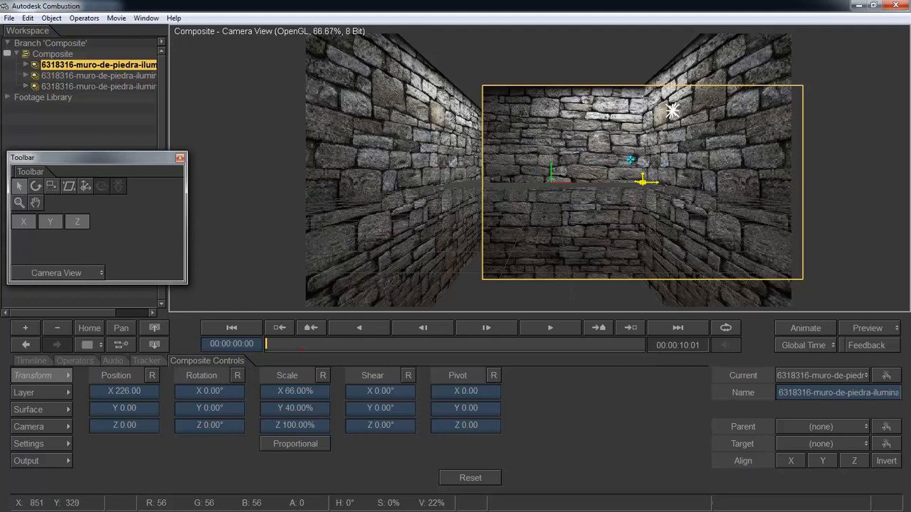
- Show the composite in Top View and select the wall copy lying across the corridor
left_click_drag(53, 159, 47, 144)
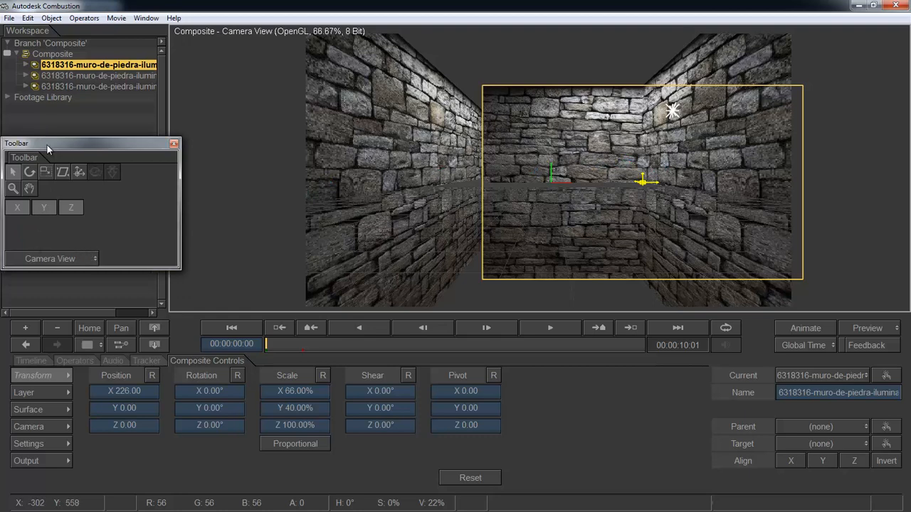
left_click(63, 258)
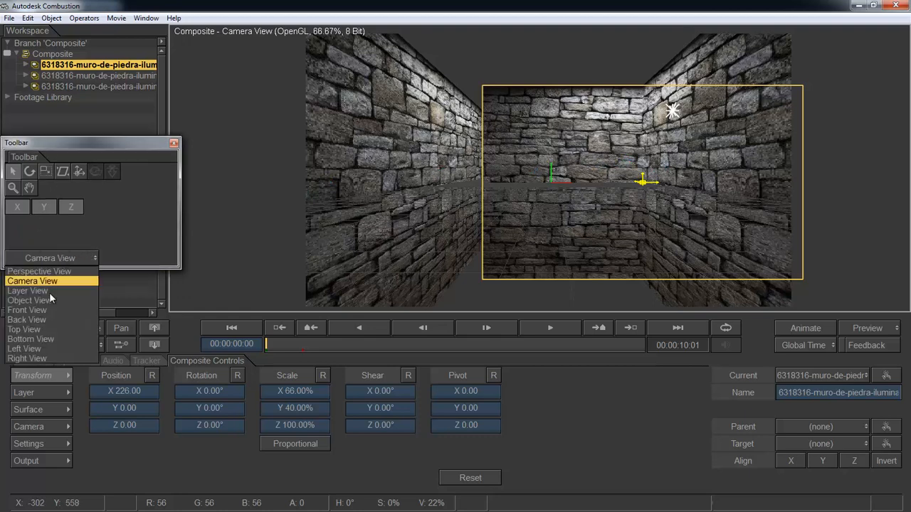
left_click(25, 330)
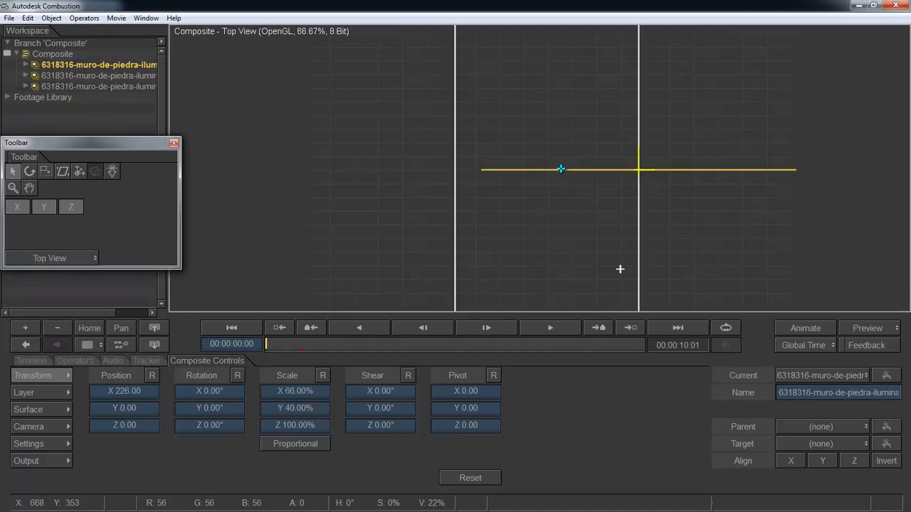
scroll(620, 269, "down", 2)
scroll(592, 243, "up", 1)
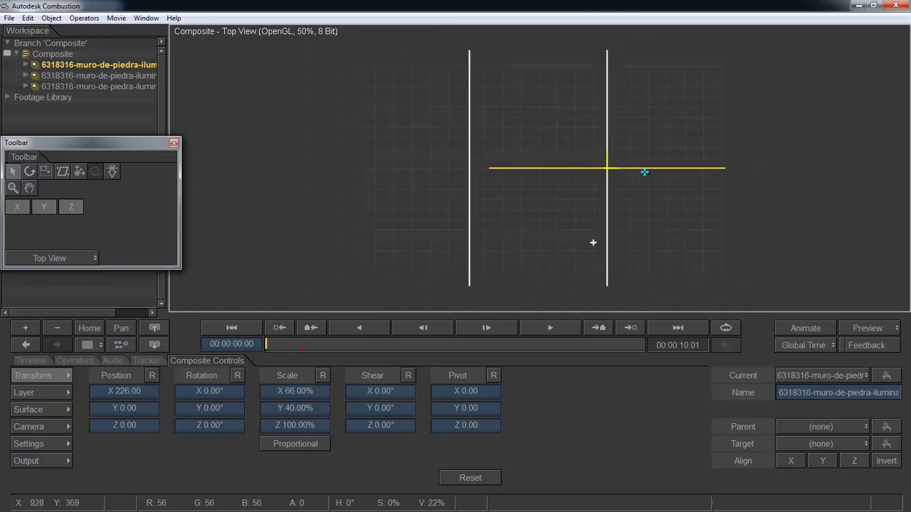
left_click(867, 164)
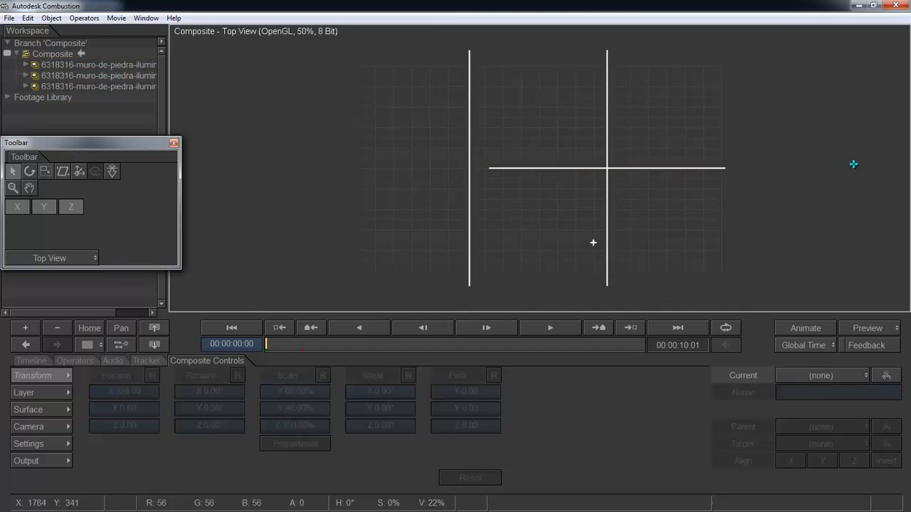
scroll(735, 152, "up", 1)
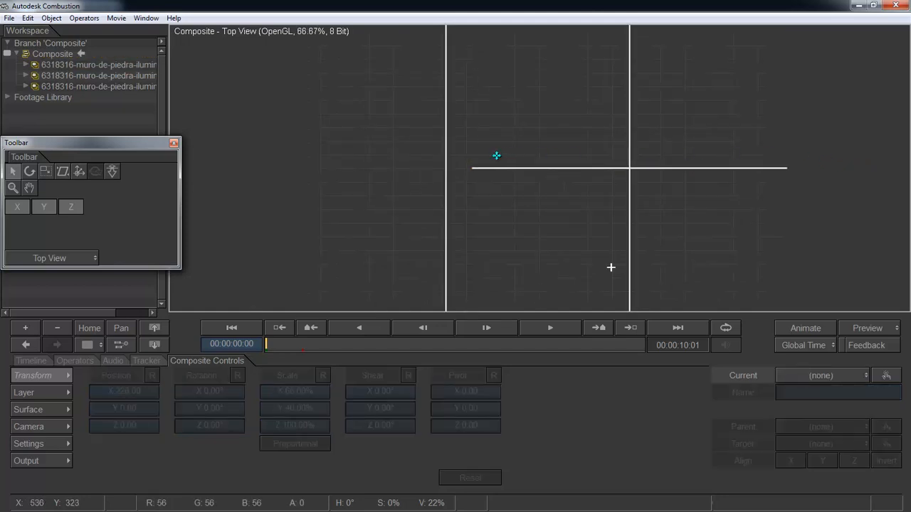
left_click(100, 65)
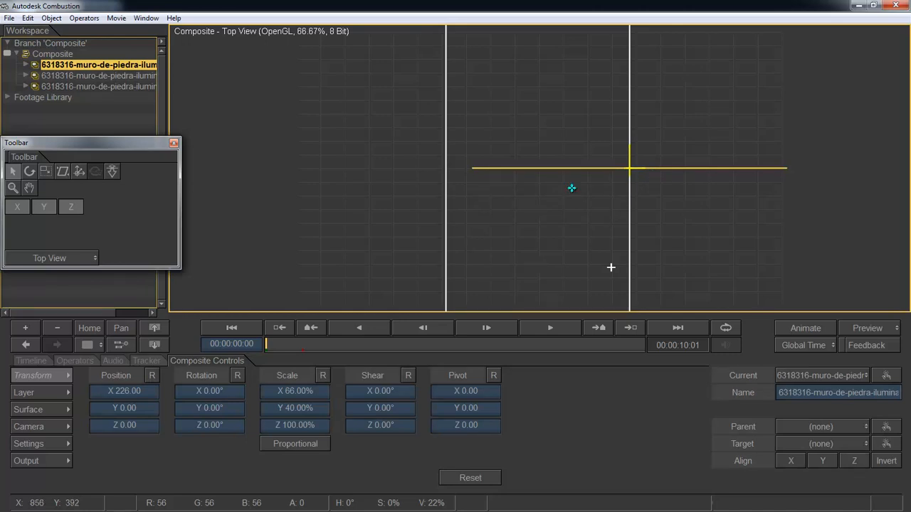
scroll(576, 171, "down", 1)
scroll(575, 174, "up", 1)
left_click_drag(576, 168, 567, 246)
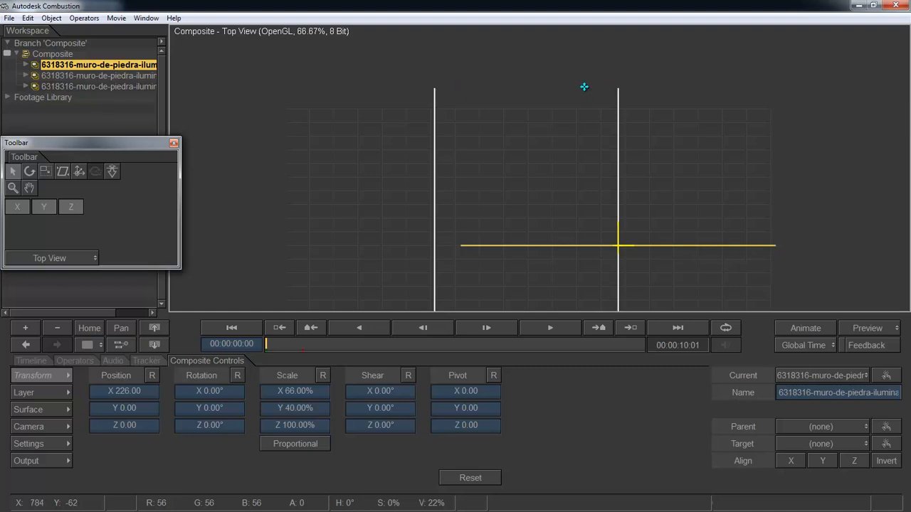
- Move the crosswise wall to X 20, Z 396, at the far end of the two side walls
left_click_drag(132, 390, 22, 395)
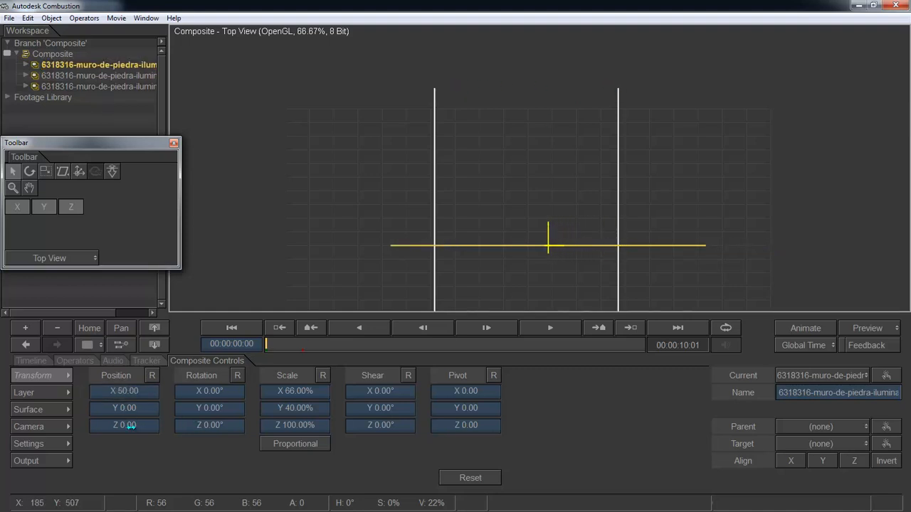
left_click_drag(130, 426, 356, 413)
left_click_drag(135, 393, 126, 394)
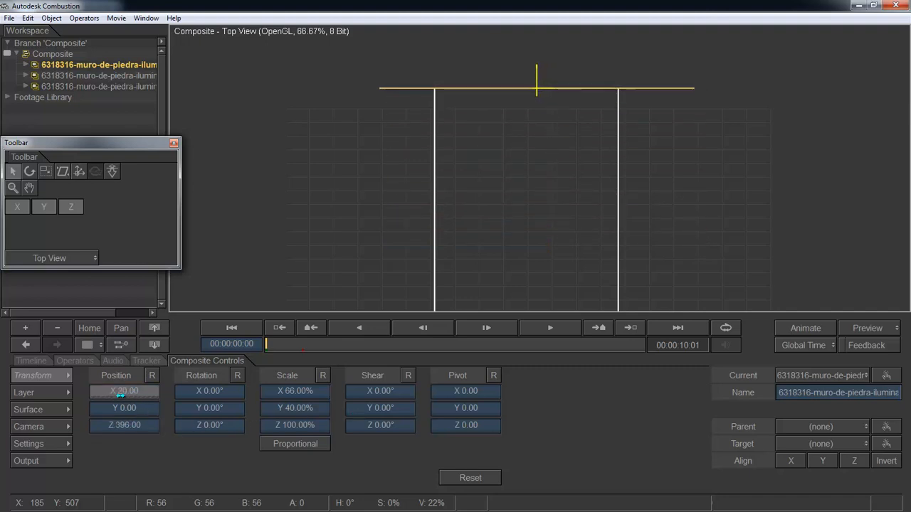
left_click(139, 393)
left_click(419, 335)
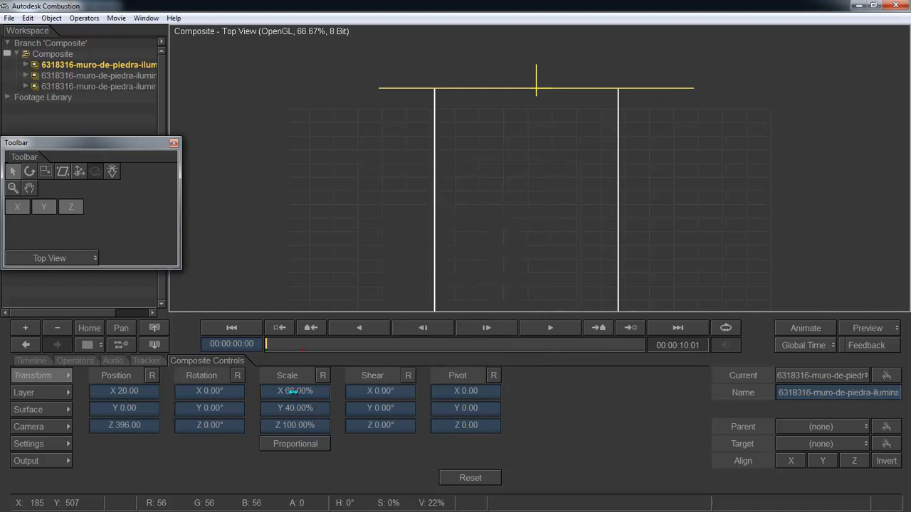
- Fit the end wall between the side walls by setting its X scale to 40% and its X position to -6
left_click_drag(292, 393, 276, 392)
left_click_drag(143, 393, 127, 392)
left_click_drag(311, 391, 308, 391)
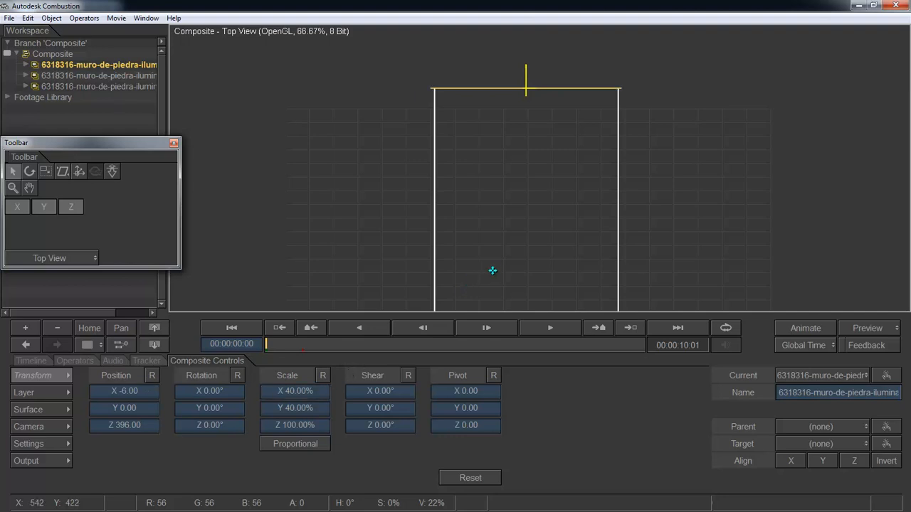
- Inspect the walled corridor in Camera View, orbit around it in Perspective View, and return to Camera View
left_click(28, 263)
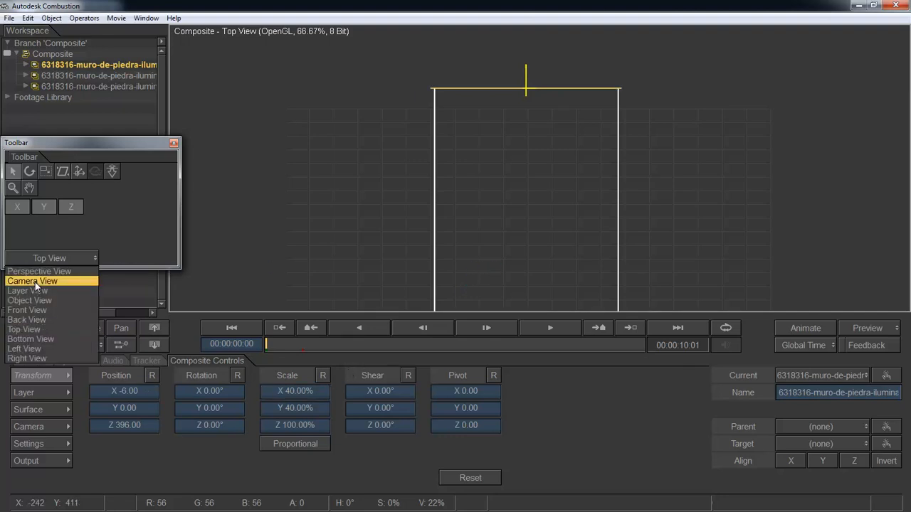
left_click(35, 282)
left_click_drag(542, 269, 548, 177)
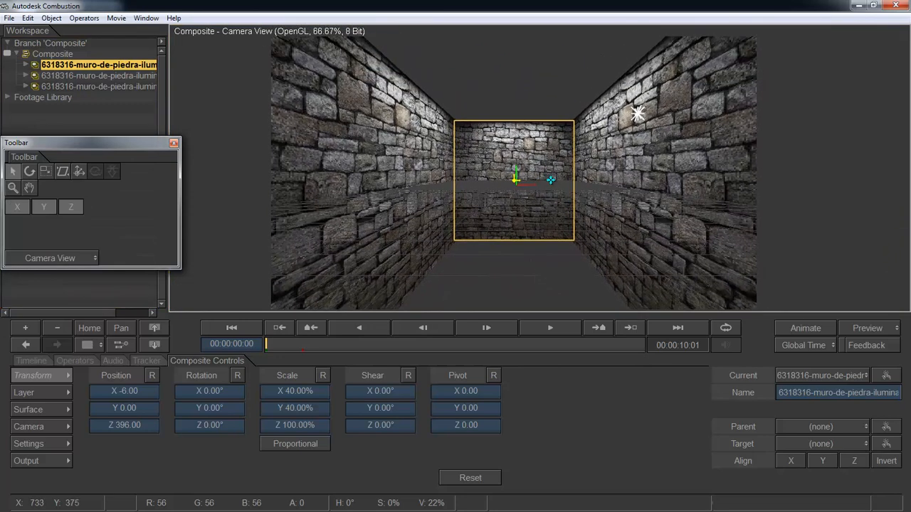
scroll(548, 178, "up", 3)
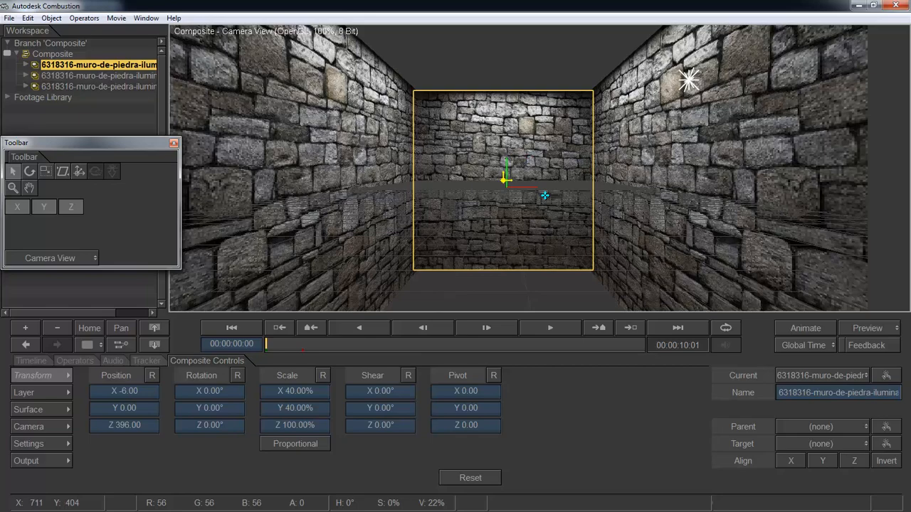
left_click(59, 262)
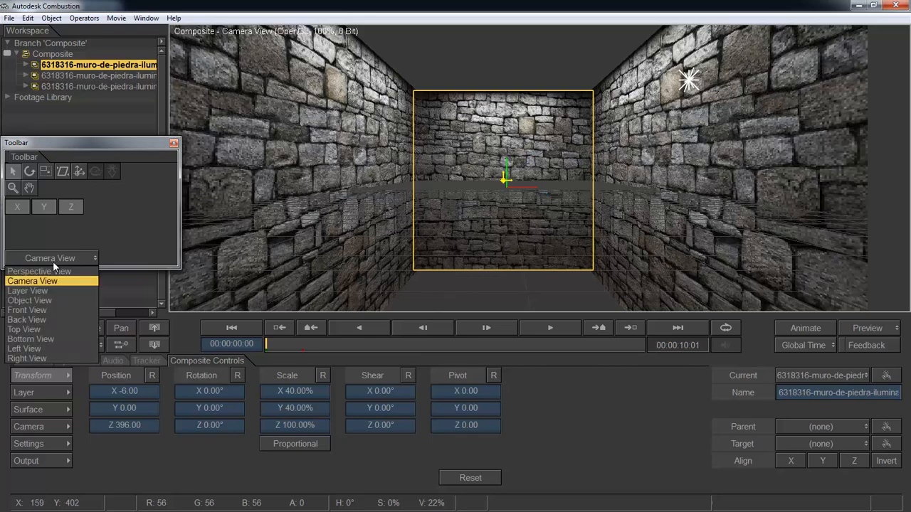
left_click(42, 270)
key("o")
left_click_drag(587, 192, 358, 249)
left_click(103, 260)
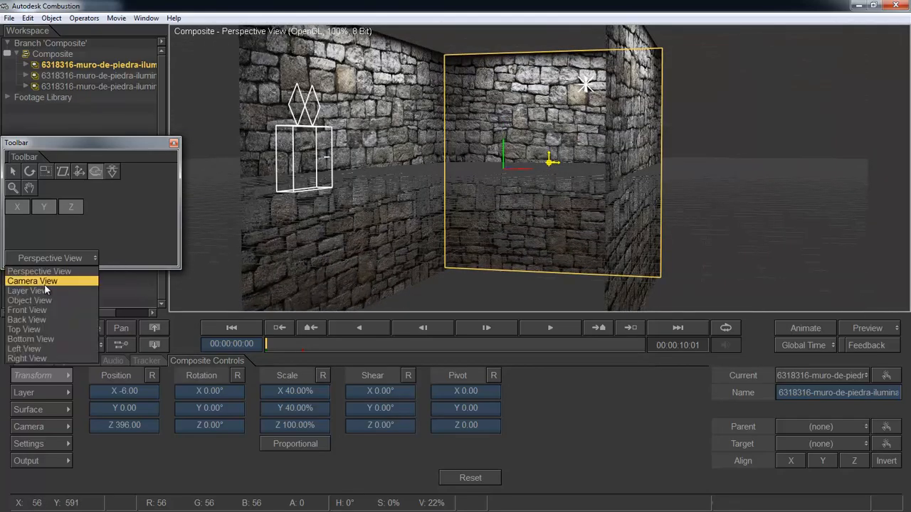
left_click(44, 284)
left_click_drag(491, 206, 518, 208)
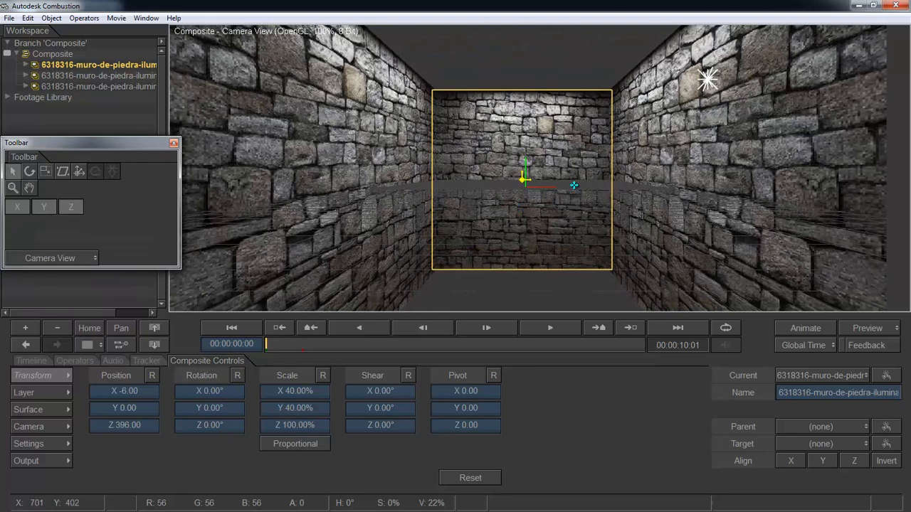
- Undo the end wall's last X scale change and duplicate the end wall layer, selecting the copy
key("ctrl+z")
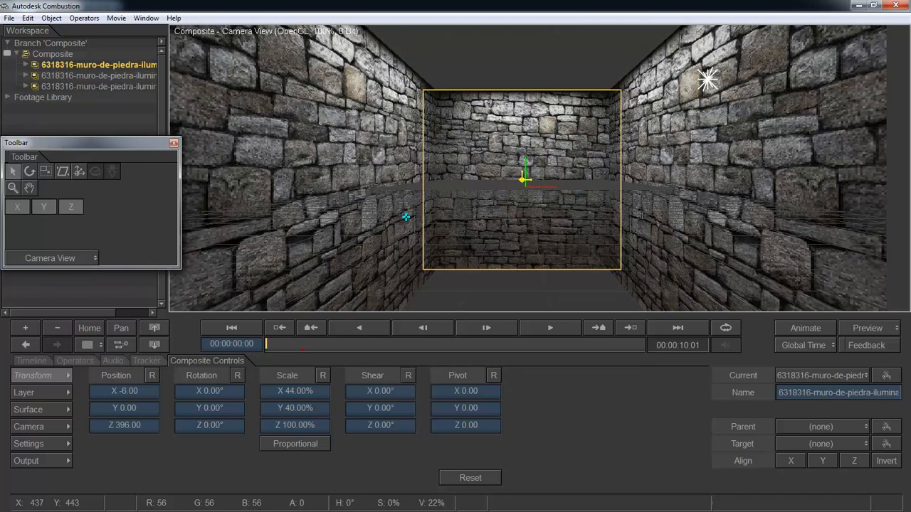
key("minus")
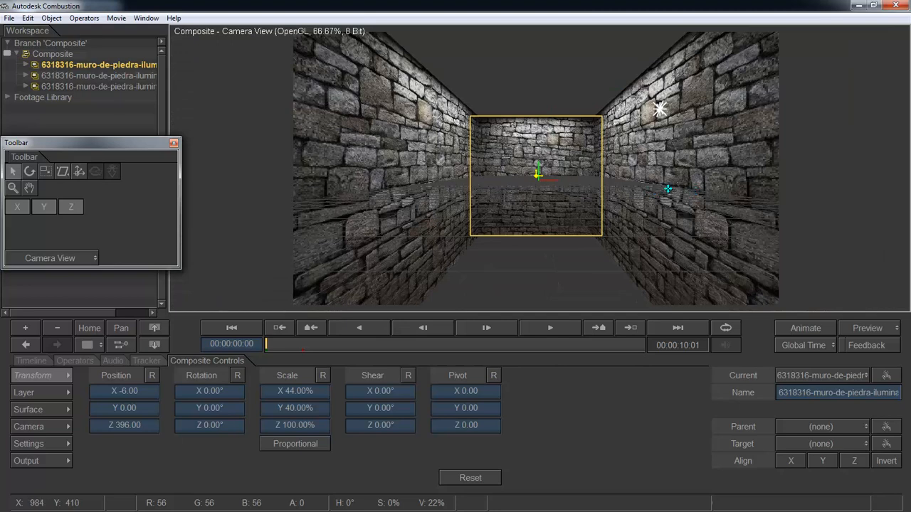
left_click(91, 65)
right_click(91, 67)
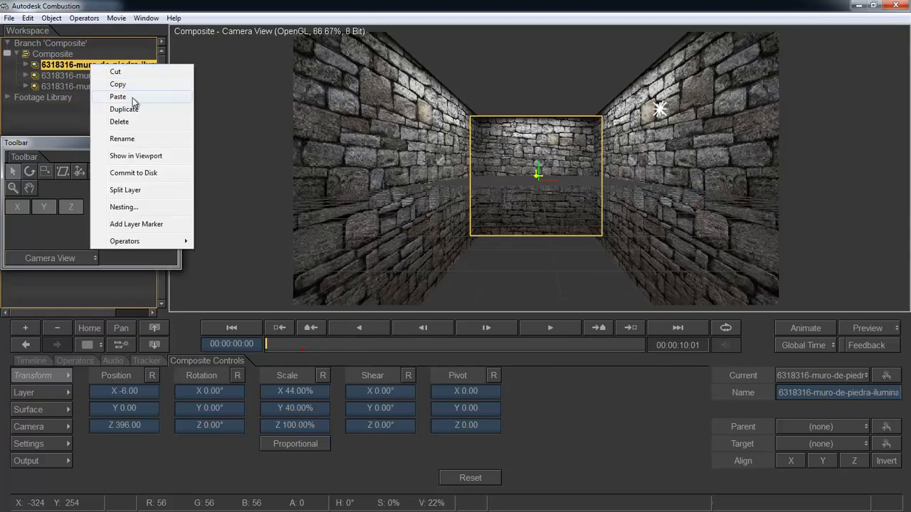
left_click(129, 108)
left_click(107, 66)
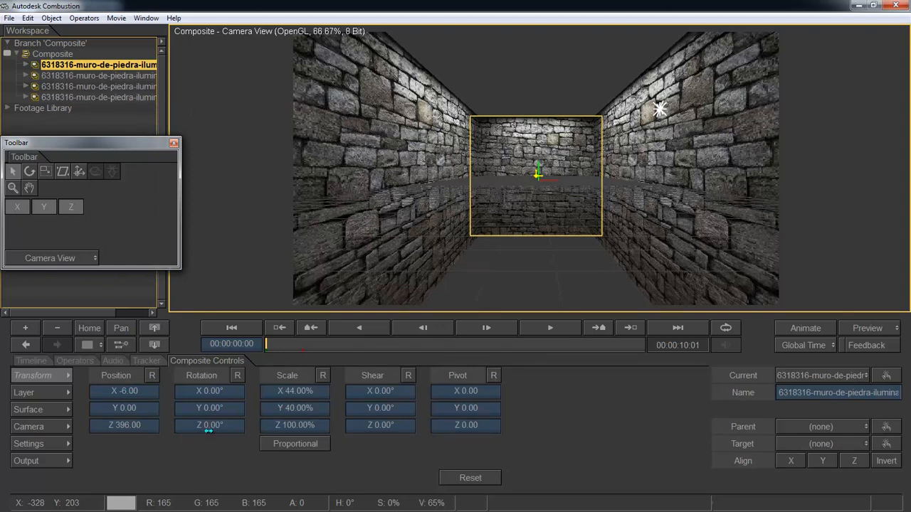
- Lay the copied wall flat with a 90° X rotation and lower it to Y -271 as a floor
left_click_drag(209, 430, 213, 392)
left_click(210, 392)
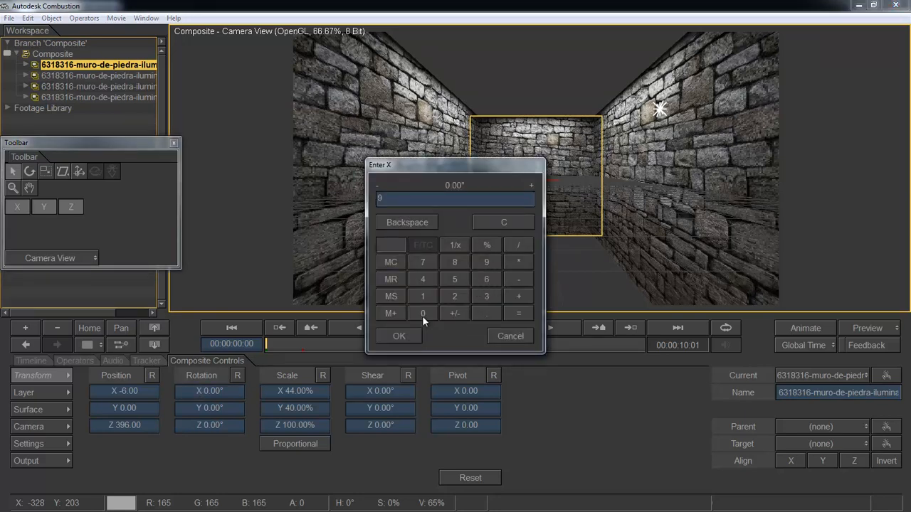
left_click(422, 314)
key("Return")
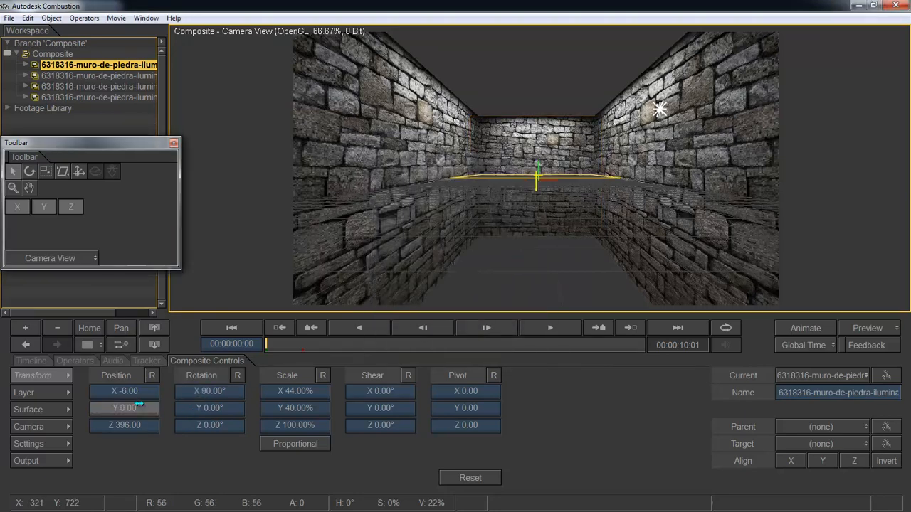
left_click_drag(140, 405, 885, 422)
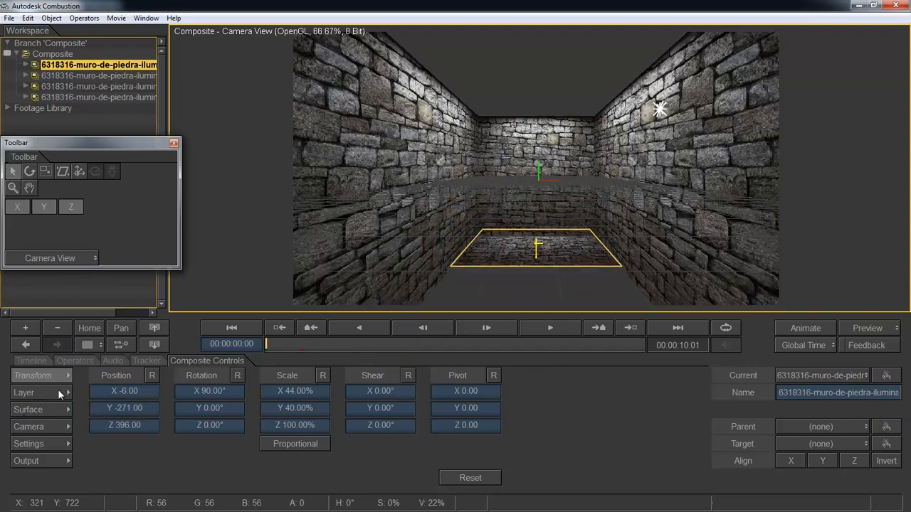
- In Left View, align the floor with the side walls' lower edge at X 7, Y -241, Z -20
left_click(47, 258)
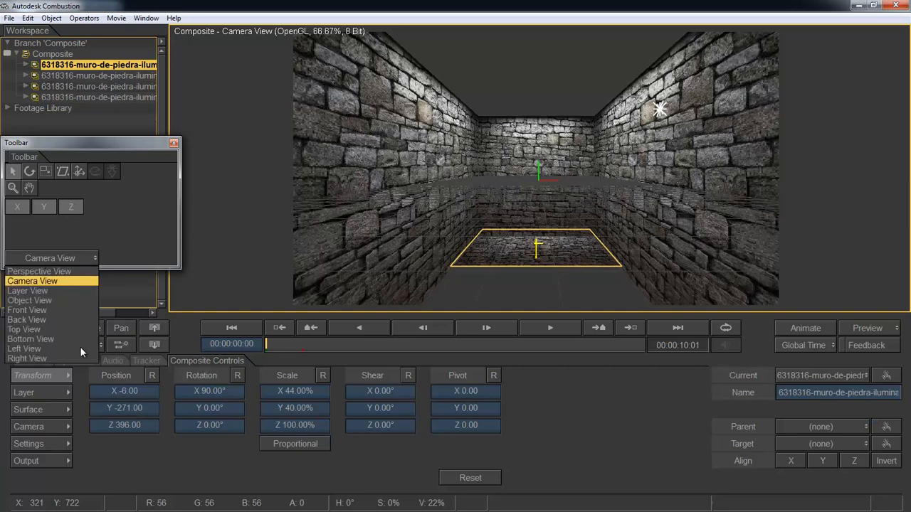
left_click(36, 349)
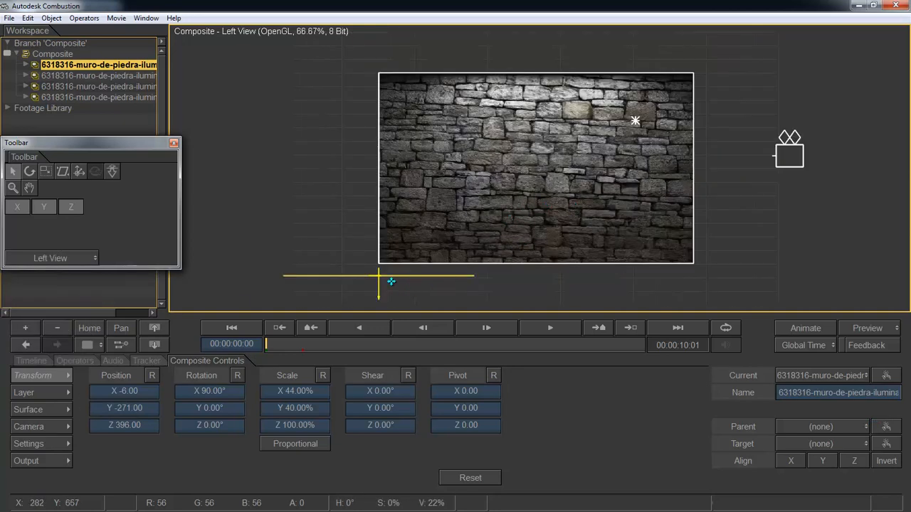
left_click_drag(148, 414, 141, 391)
left_click(131, 390)
left_click_drag(148, 424, 804, 414)
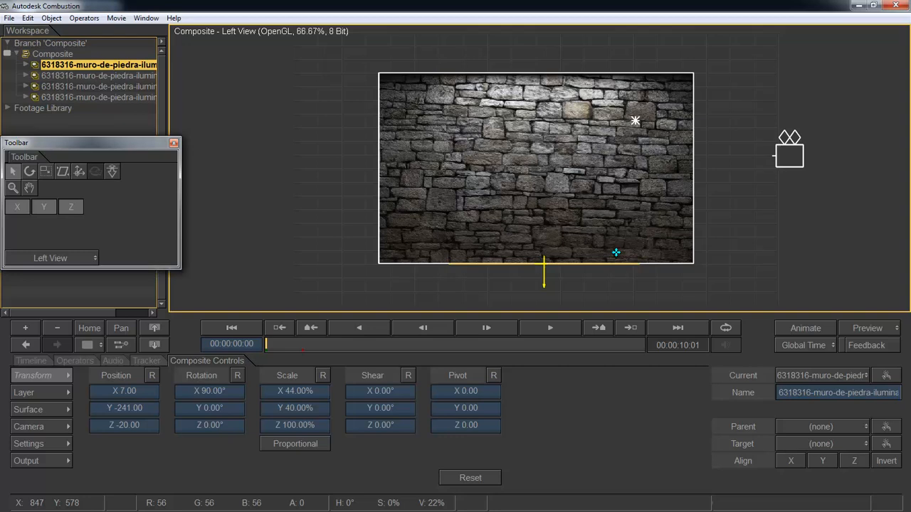
- Lengthen the floor along the corridor by setting its Y scale to 77% and its Z position to -61
scroll(616, 253, "up", 1)
scroll(614, 250, "down", 1)
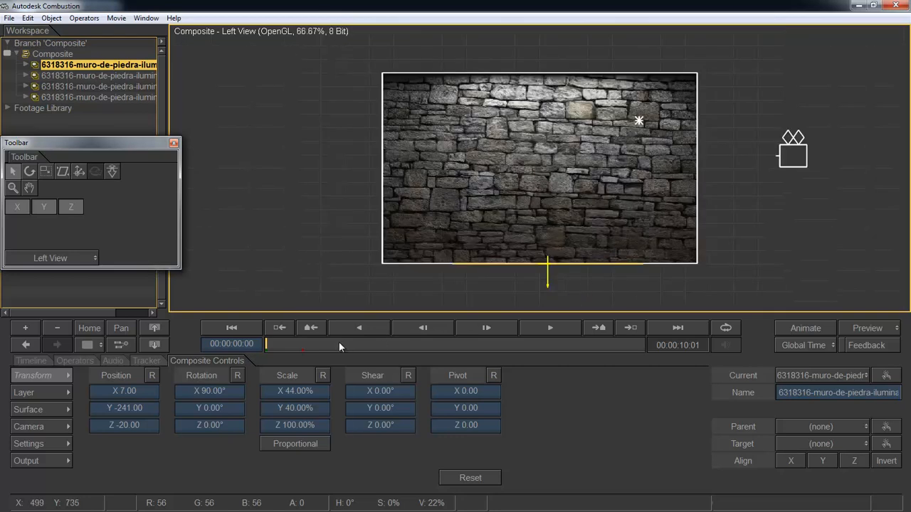
left_click_drag(285, 391, 331, 403)
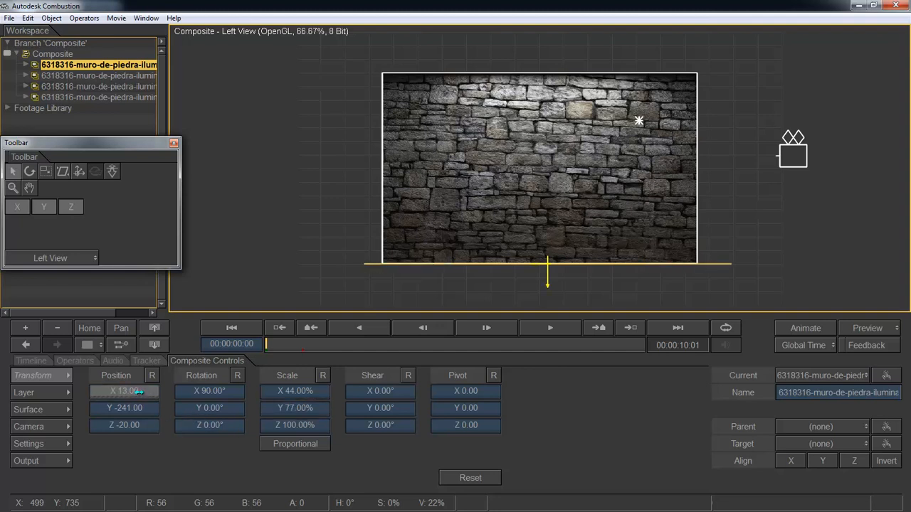
left_click_drag(133, 407, 102, 434)
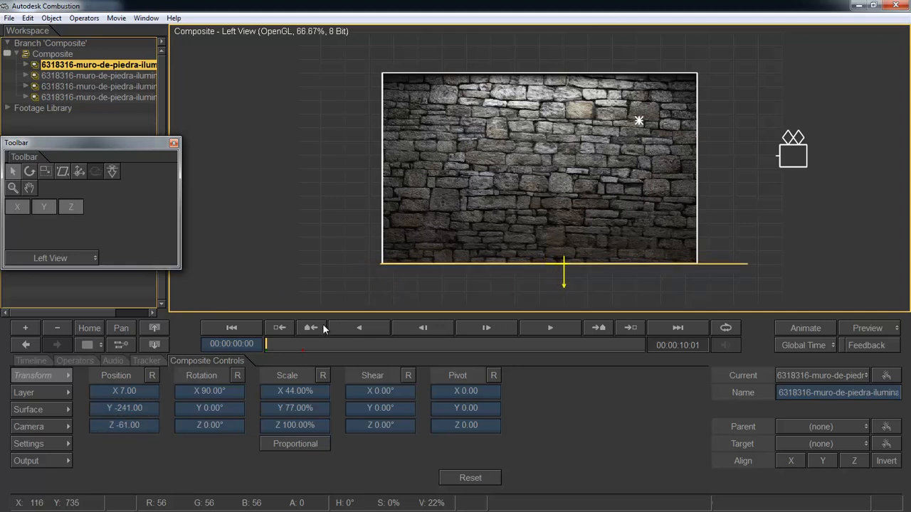
- Inspect the floor's fit between the walls in Perspective View and return to Camera View
left_click(64, 260)
left_click(57, 272)
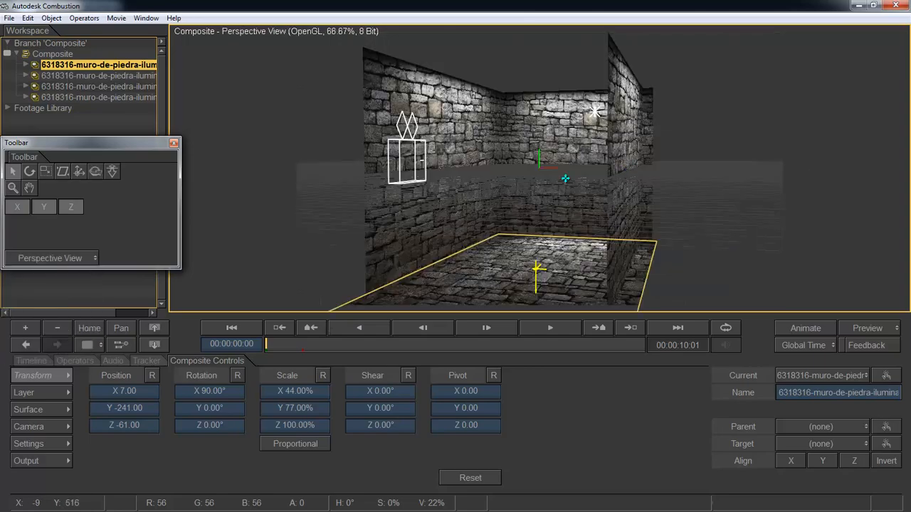
left_click_drag(603, 247, 622, 218)
key("Home")
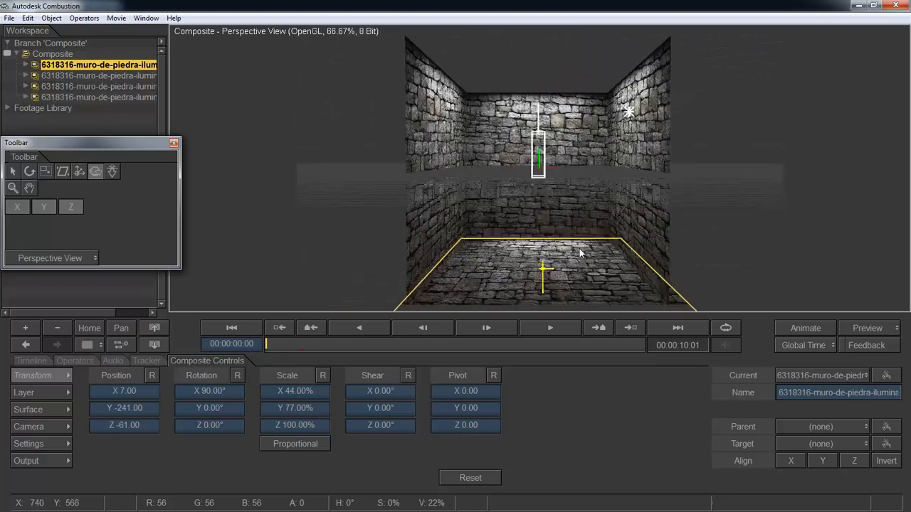
left_click(53, 259)
left_click(44, 282)
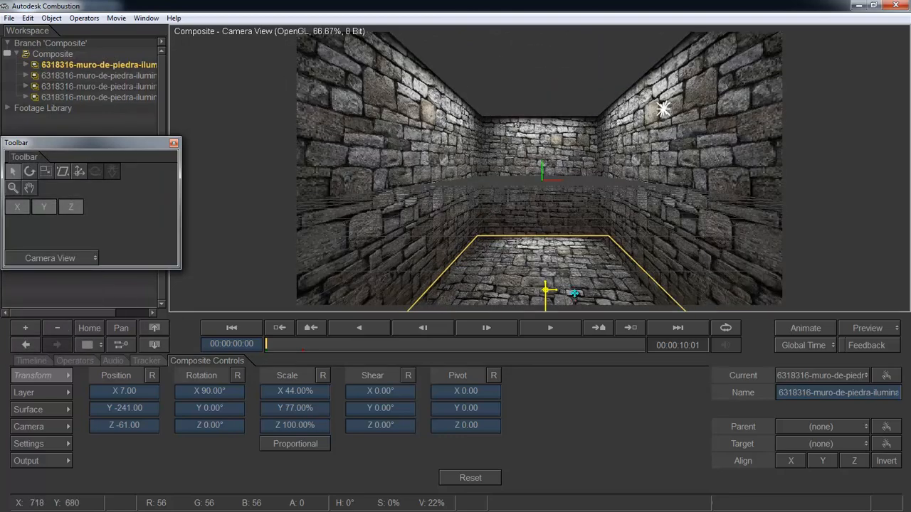
- Duplicate the floor layer and raise the copy to Y 210 to form the corridor's ceiling
left_click(76, 66)
right_click(88, 67)
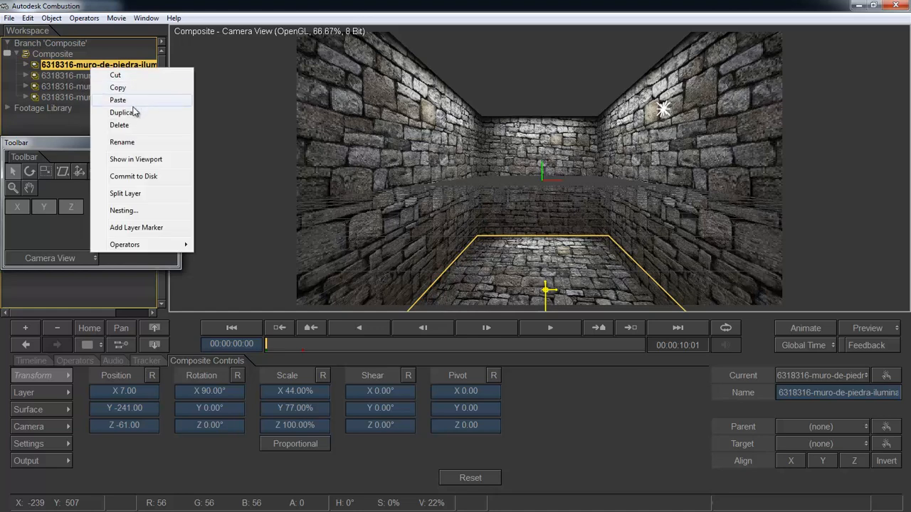
left_click(124, 112)
left_click(85, 64)
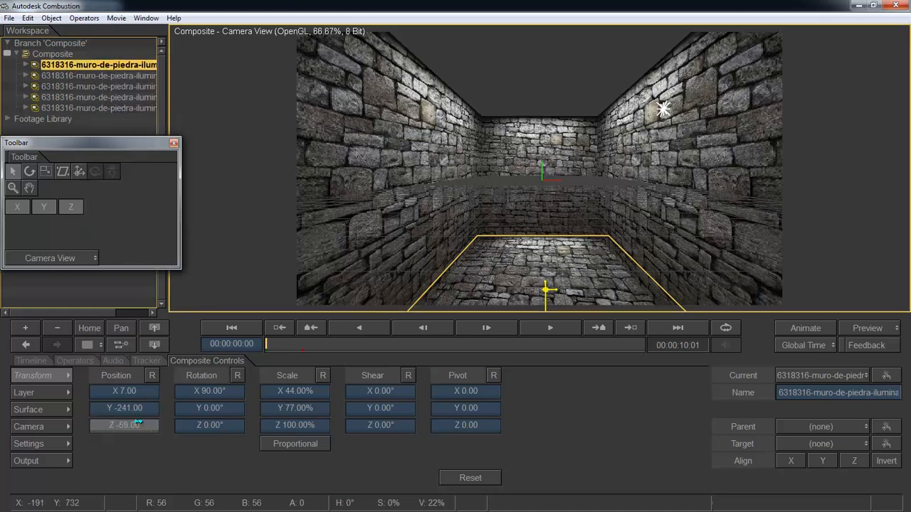
left_click_drag(138, 424, 388, 363)
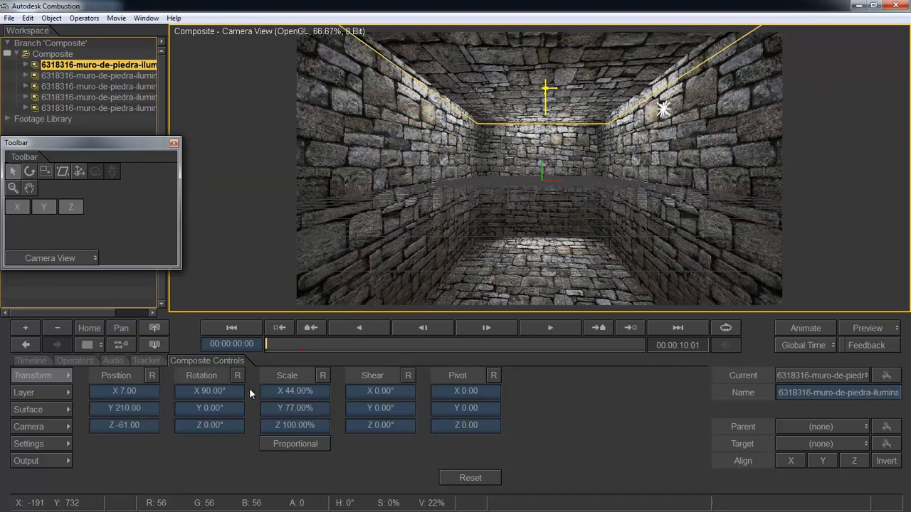
- Inspect the enclosed corridor up close in Camera View and orbit around it in Perspective View
left_click(837, 208)
mouse_move(676, 179)
left_mouse_down()
mouse_move(673, 167)
mouse_move(678, 175)
left_mouse_up()
scroll(662, 206, "up", 1)
left_click_drag(643, 230, 636, 191)
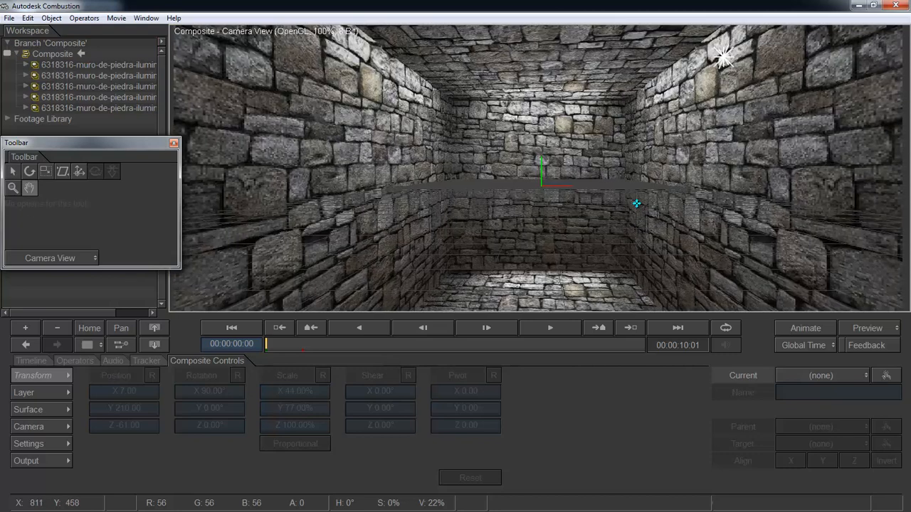
key("a")
scroll(669, 242, "down", 1)
left_click(71, 258)
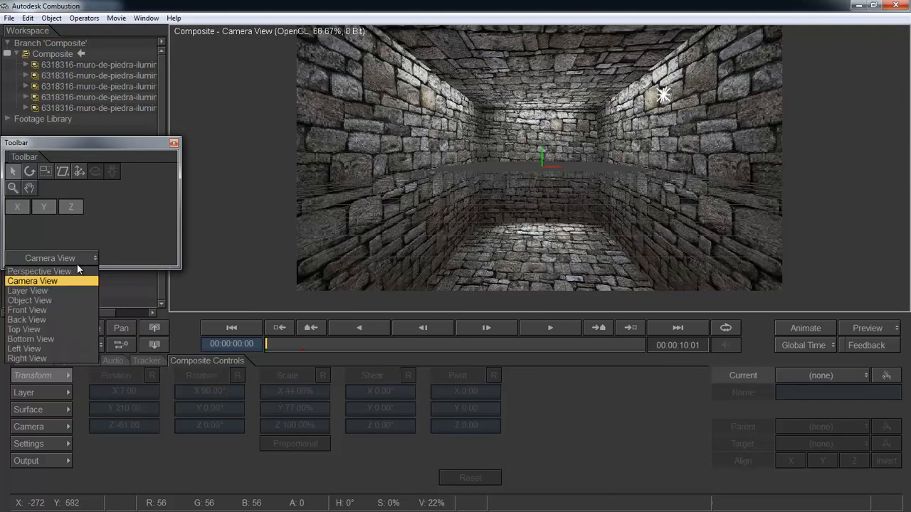
left_click(42, 272)
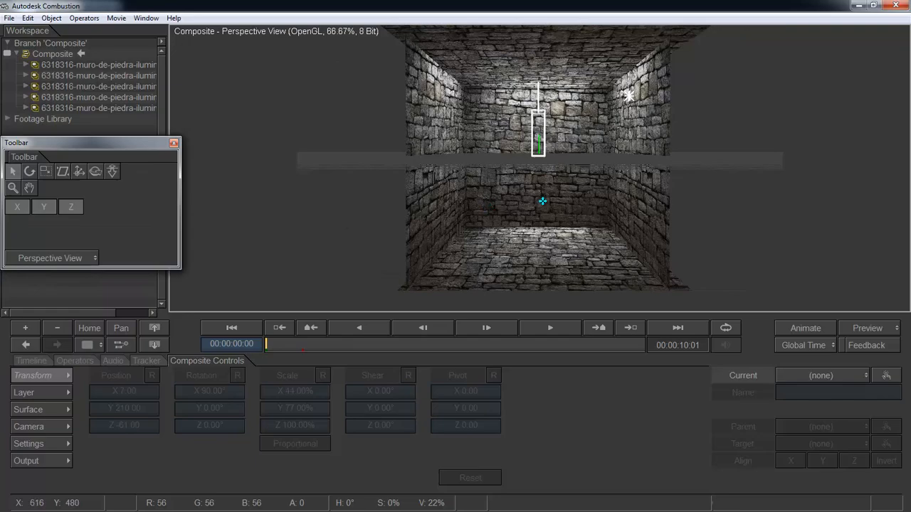
key("o")
mouse_move(555, 201)
left_mouse_down()
mouse_move(572, 215)
mouse_move(596, 189)
mouse_move(730, 247)
mouse_move(581, 181)
mouse_move(569, 187)
mouse_move(579, 180)
mouse_move(572, 175)
mouse_move(568, 192)
left_mouse_up()
left_click(112, 172)
key("o")
left_click_drag(567, 182, 575, 190)
left_click_drag(667, 104, 673, 98)
- Split the workspace into two viewports, showing the schematic in one and the composite's Camera View in the other
left_click(99, 346)
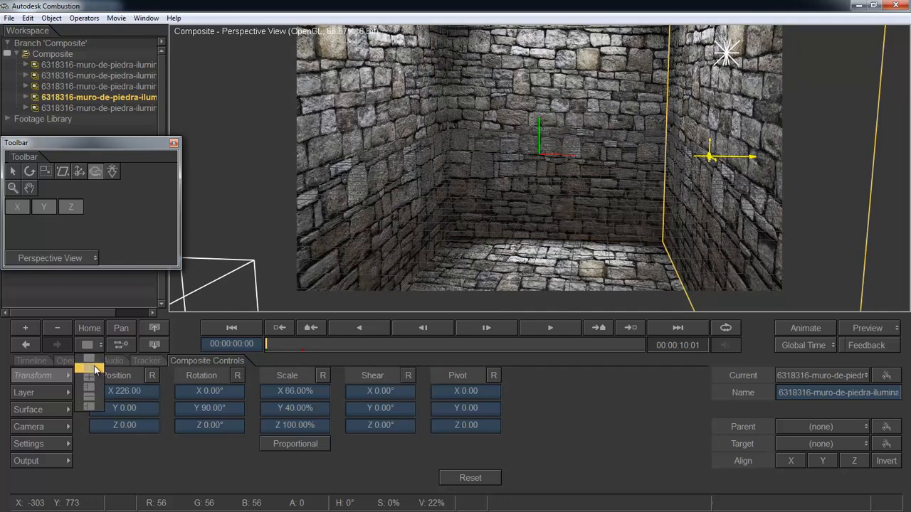
left_click(96, 369)
right_click(458, 195)
left_click(480, 179)
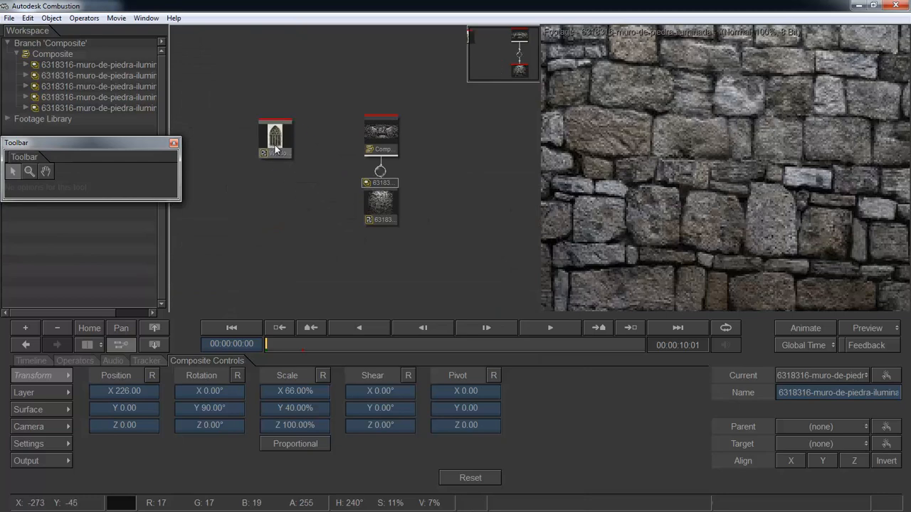
scroll(605, 210, "down", 3)
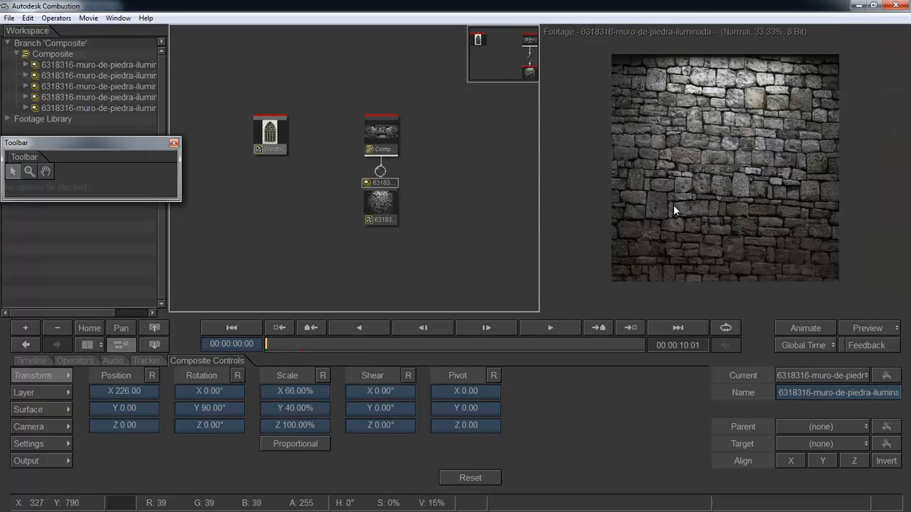
left_click(674, 205)
left_click(54, 55)
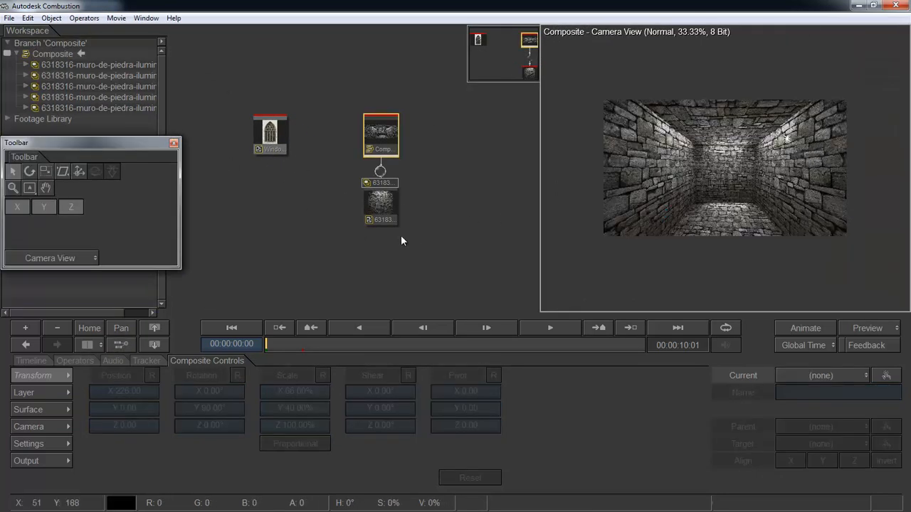
- Spread four of the stacked wall layer nodes out around the stone wall footage node in the schematic
left_click_drag(392, 253, 342, 231)
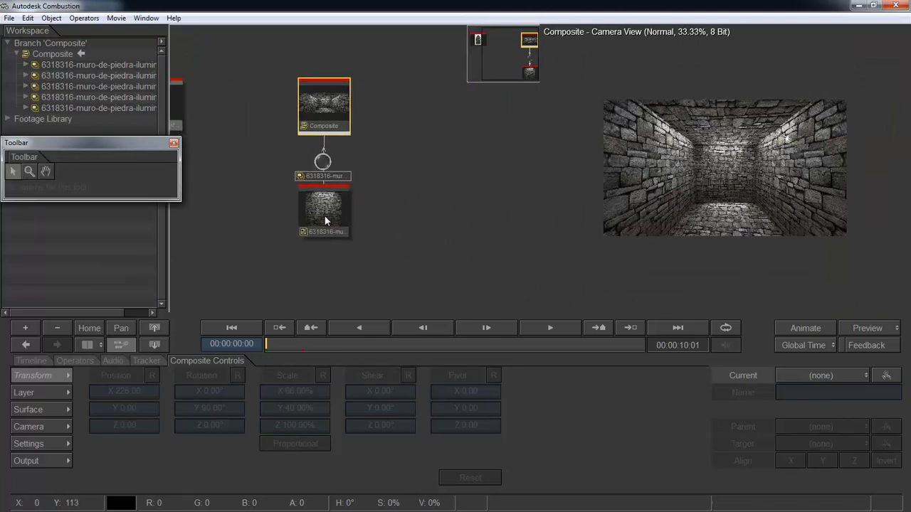
left_click(297, 208)
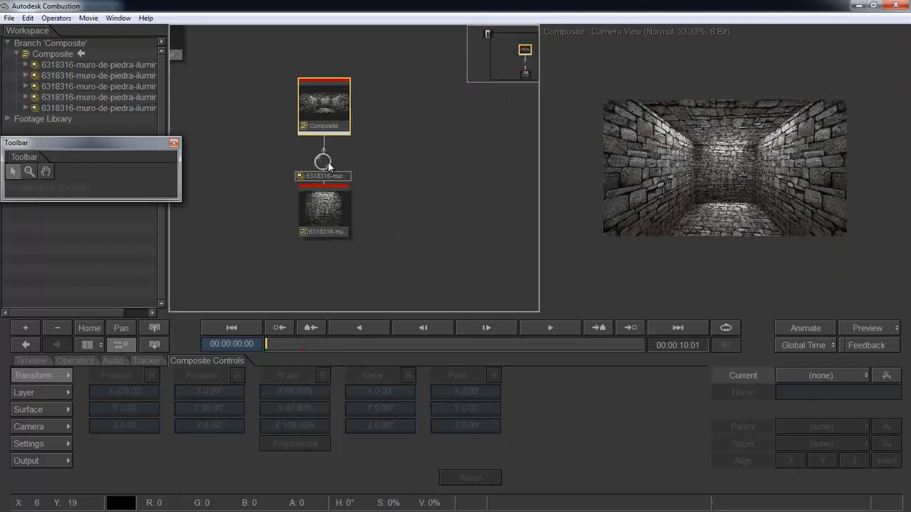
left_click_drag(328, 166, 231, 212)
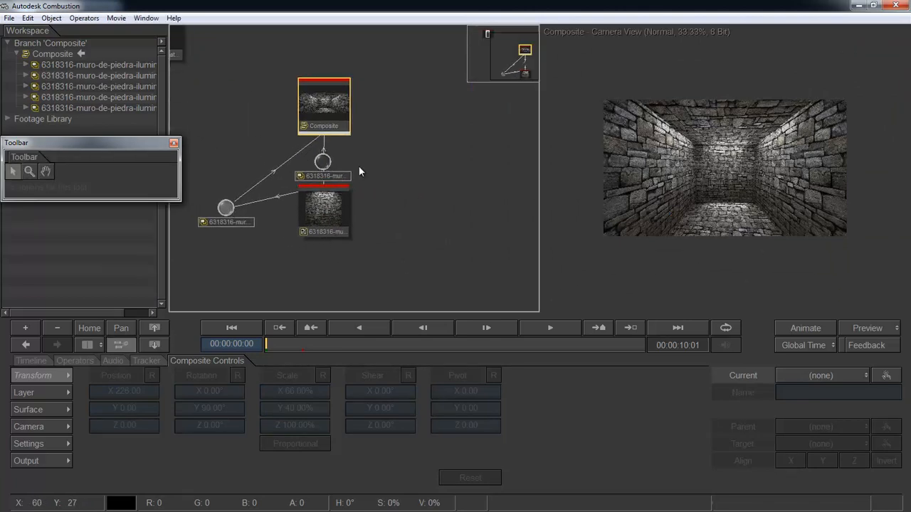
left_click_drag(323, 162, 419, 215)
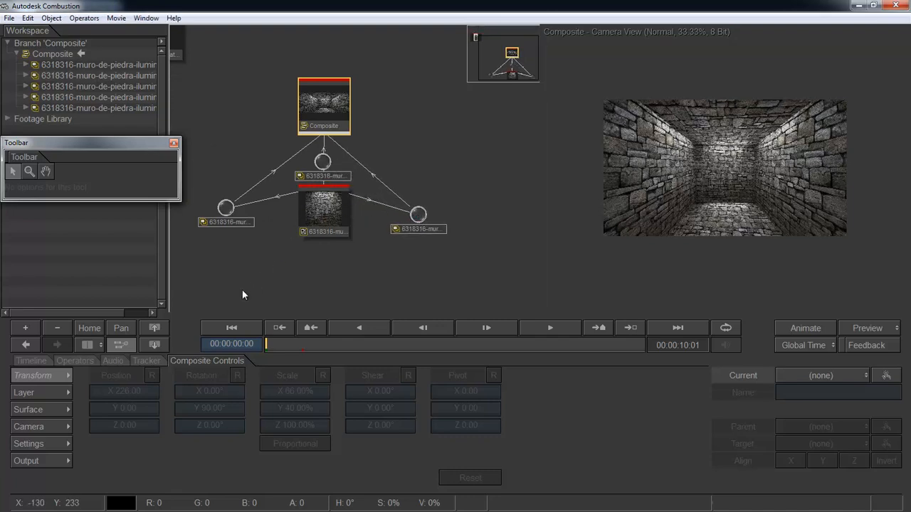
left_click_drag(322, 163, 234, 301)
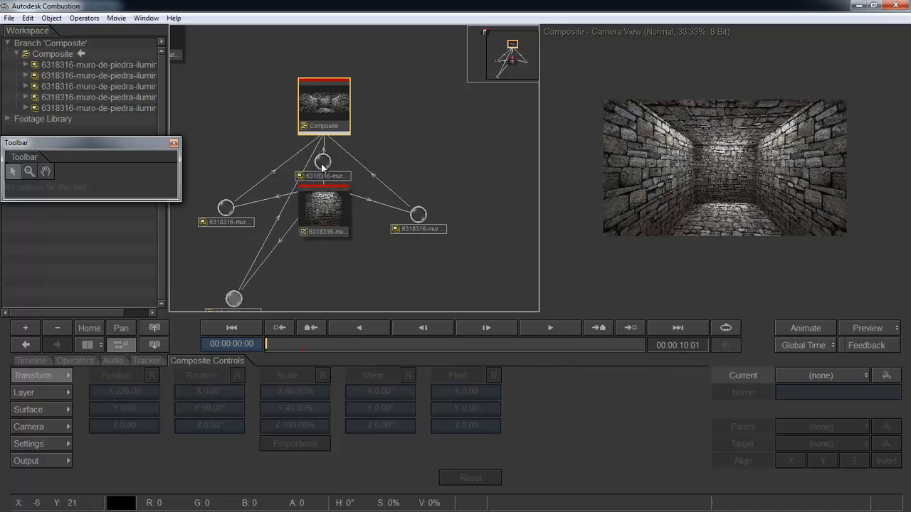
left_click_drag(322, 165, 397, 292)
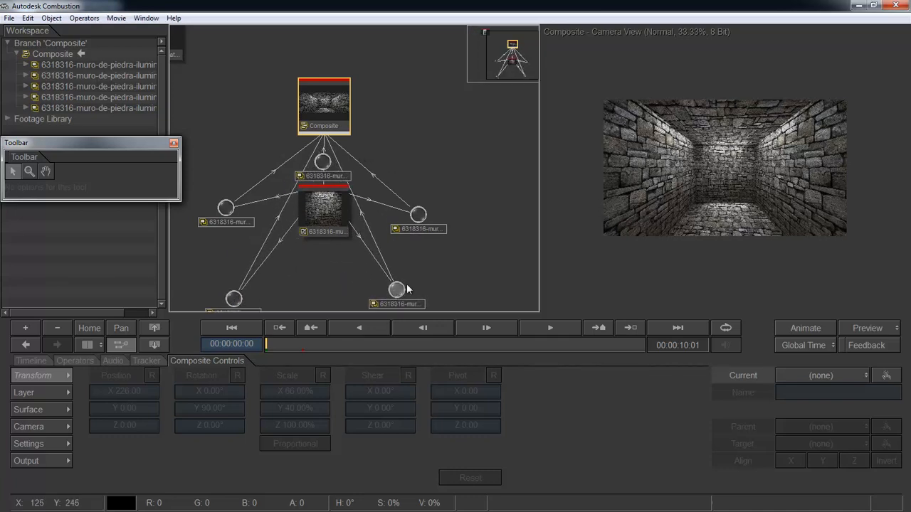
- Move the cathedral window footage node below the stone wall nodes and connect it to the Composite as a new layer
left_click(437, 257)
left_click_drag(424, 252, 455, 212)
scroll(454, 213, "up", 1)
scroll(455, 222, "down", 1)
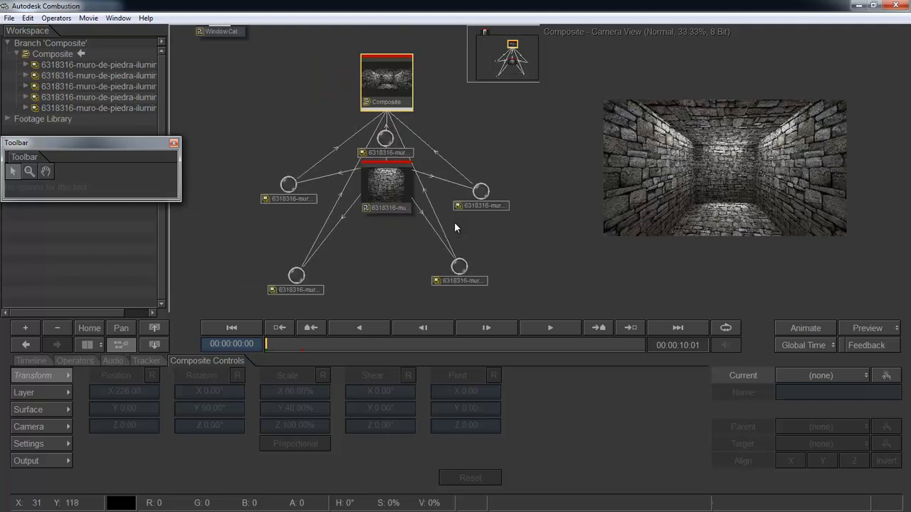
scroll(454, 222, "down", 1)
left_click_drag(272, 84, 391, 285)
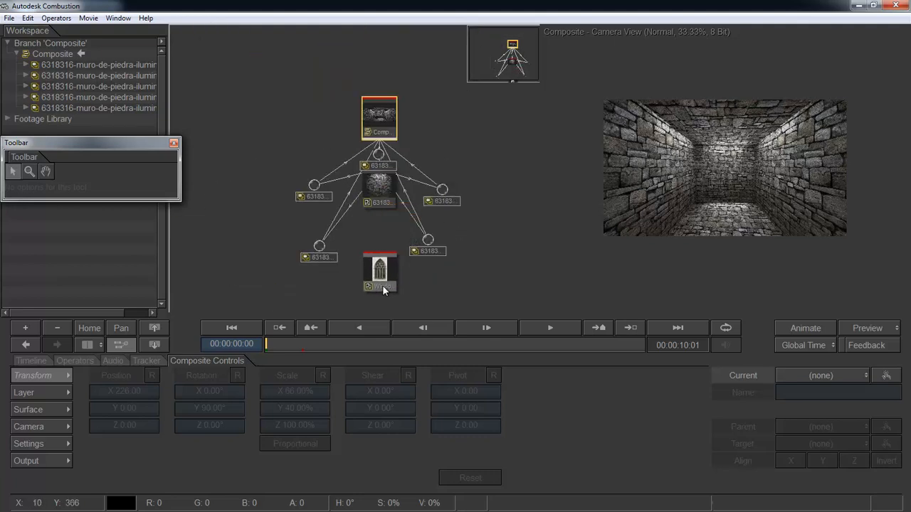
left_click_drag(378, 119, 379, 121)
left_click(390, 124)
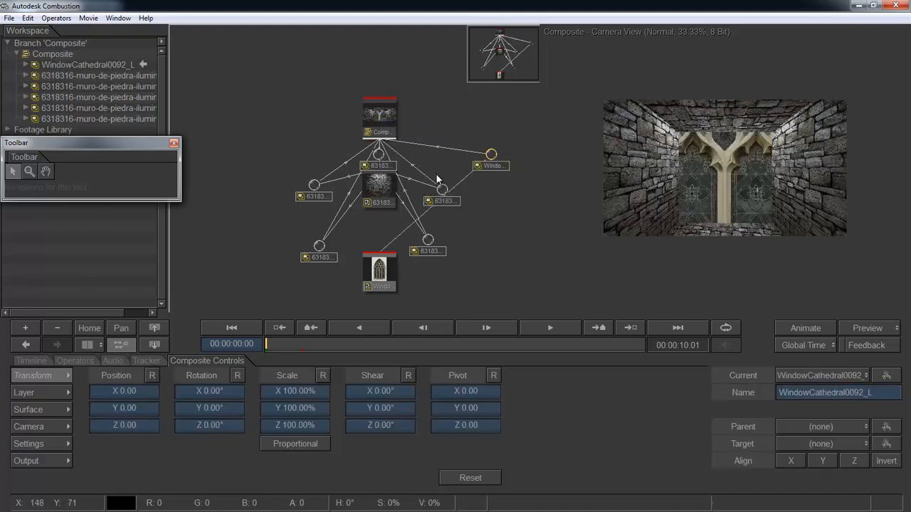
- Return to a single viewport in Camera View and scale the WindowCathedral0092_L layer proportionally to 9%
scroll(652, 182, "up", 1)
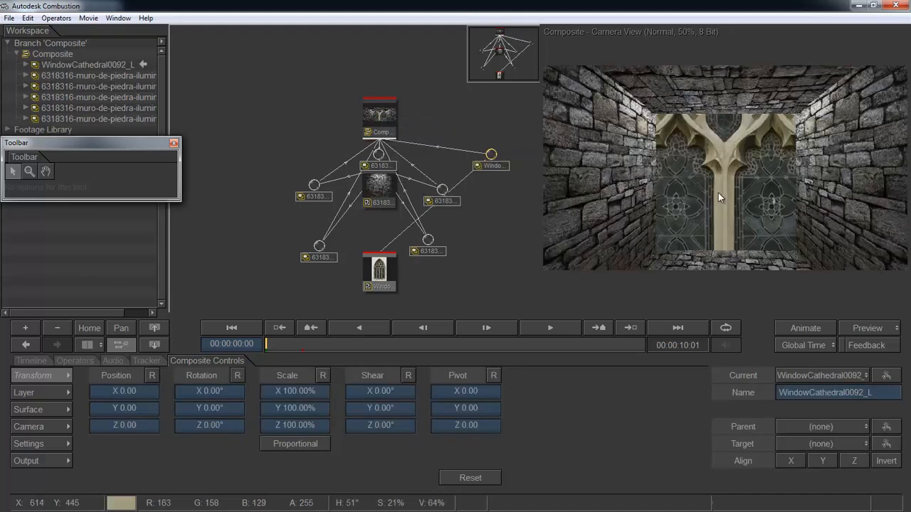
left_click(564, 169)
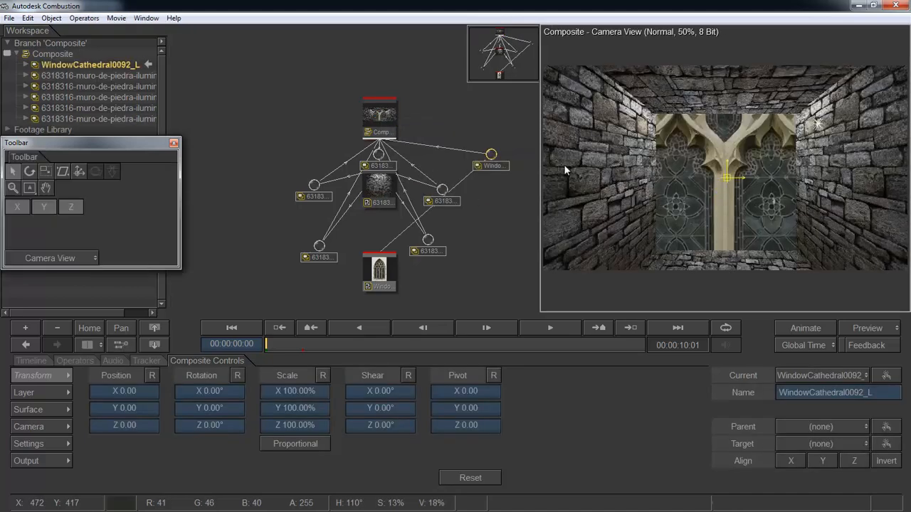
double_click(86, 74)
left_click(108, 67)
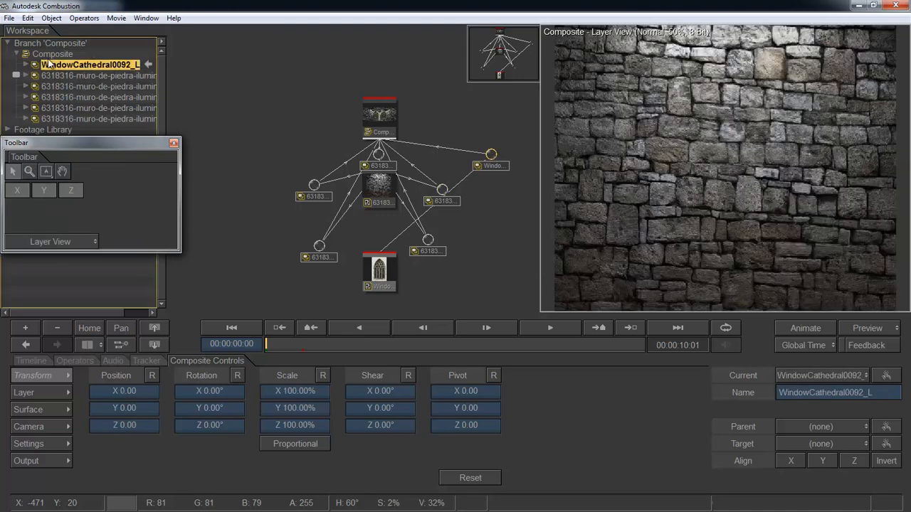
left_click(48, 59)
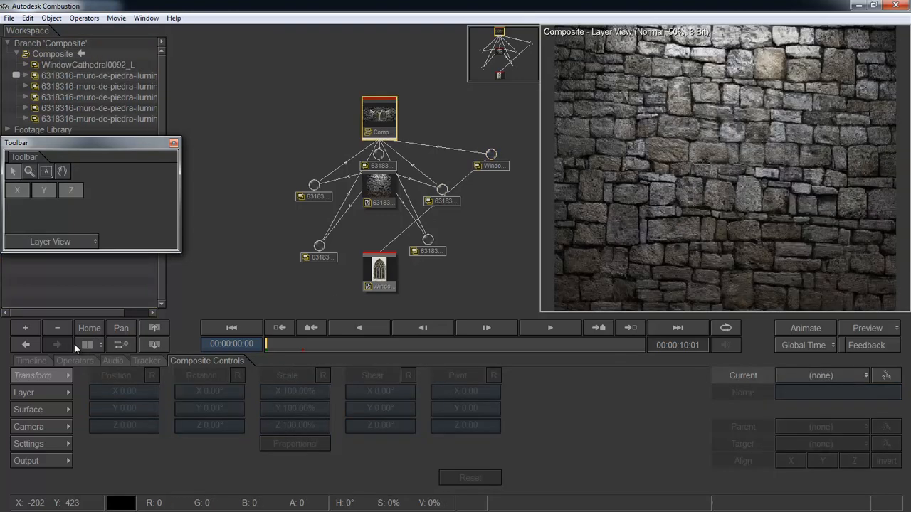
left_click(101, 344)
left_click(89, 387)
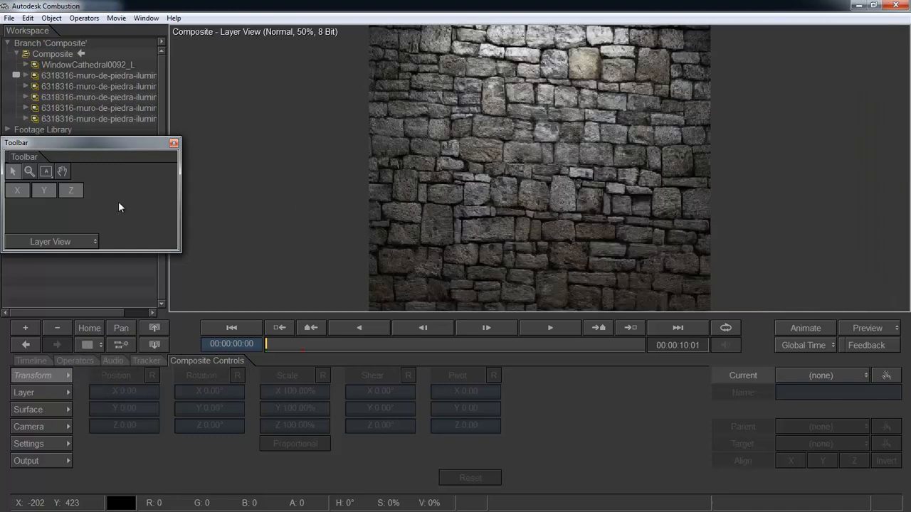
left_click(55, 56)
left_click(55, 62)
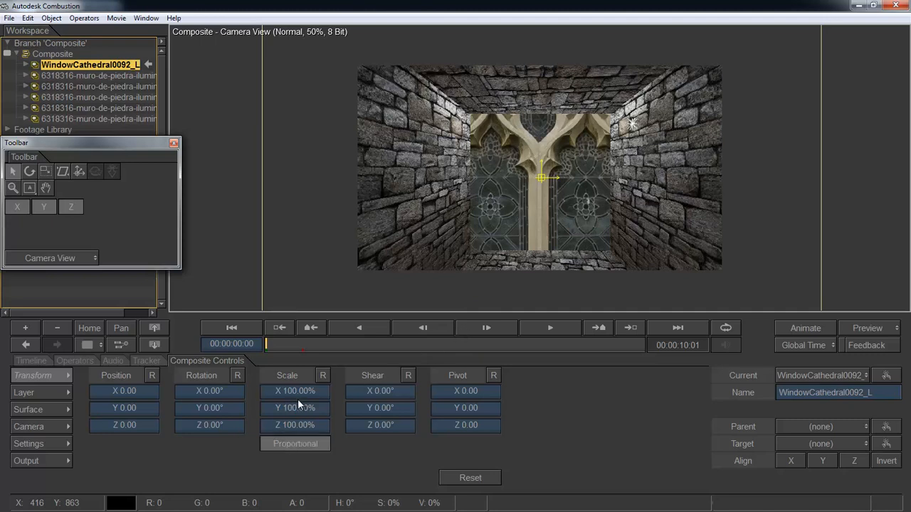
mouse_move(301, 395)
left_mouse_down()
mouse_move(263, 396)
mouse_move(306, 393)
left_mouse_up()
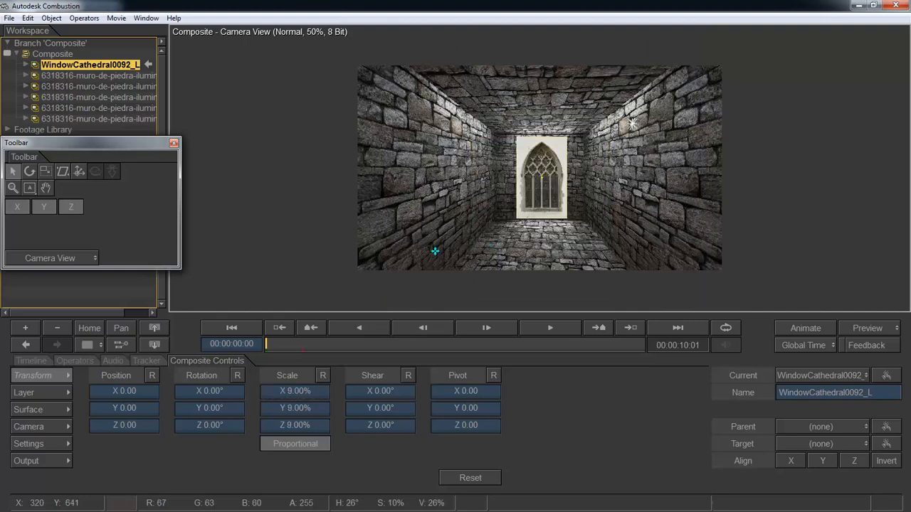
- Examine the corridor in Top View, checking where the camera, the side walls and the back wall sit
left_click(73, 257)
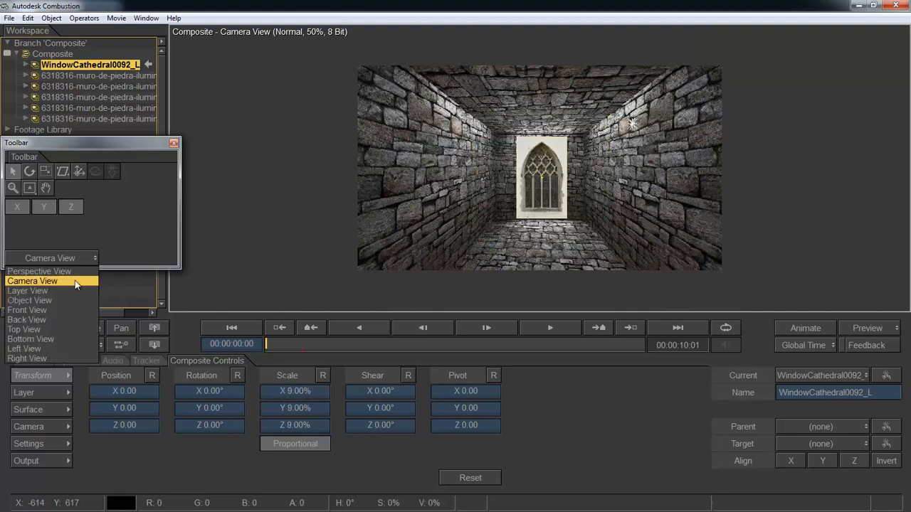
left_click(28, 329)
scroll(578, 195, "down", 2)
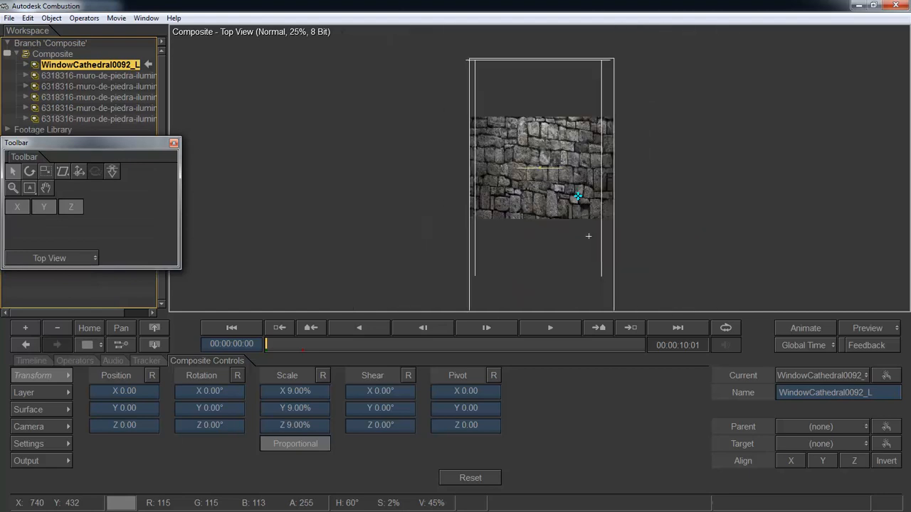
scroll(602, 212, "down", 1)
scroll(602, 211, "up", 1)
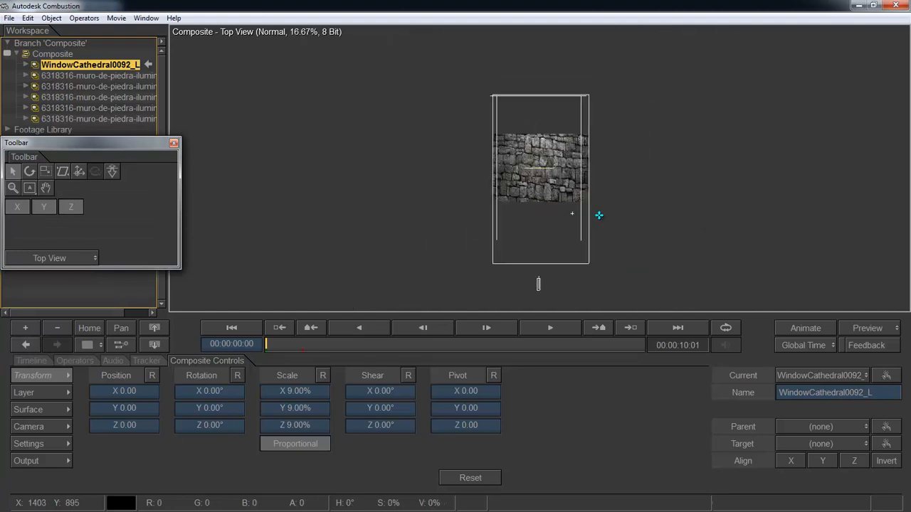
scroll(567, 234, "up", 2)
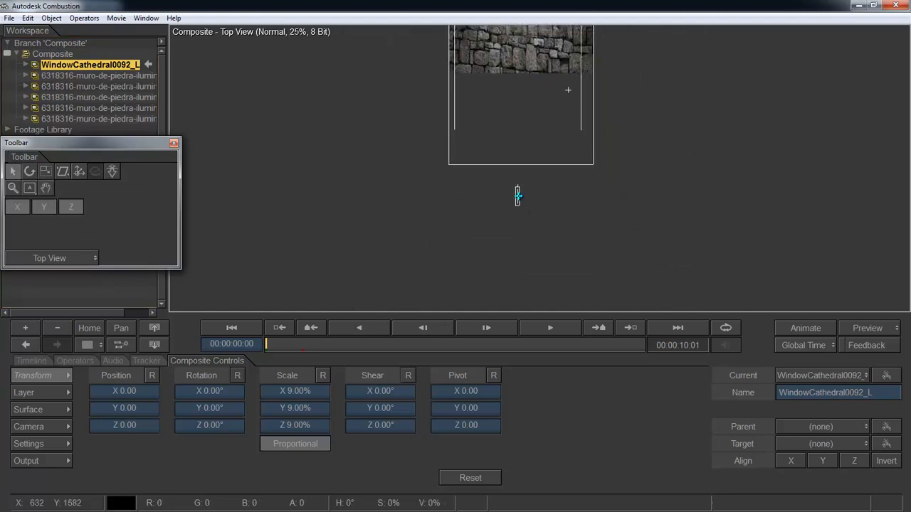
left_click(518, 196)
left_click_drag(573, 203, 563, 285)
left_click_drag(562, 152, 557, 248)
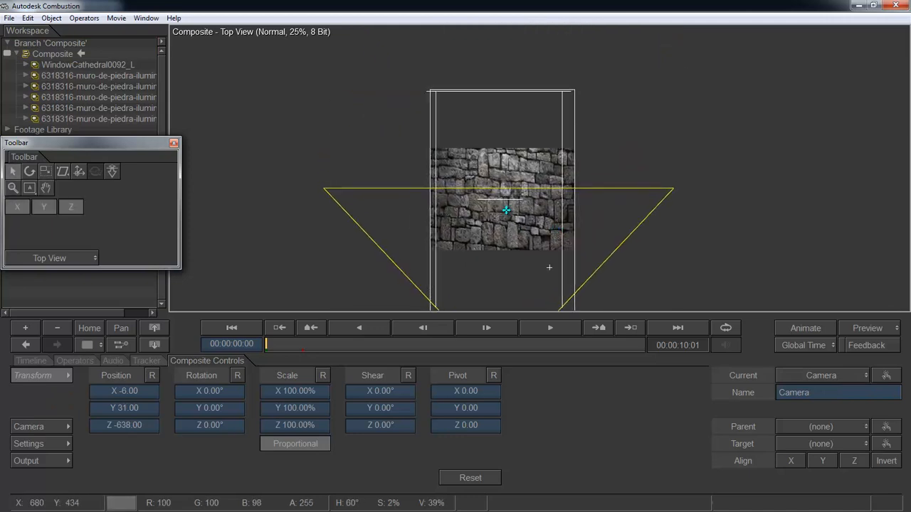
scroll(549, 267, "up", 2)
left_click(541, 171)
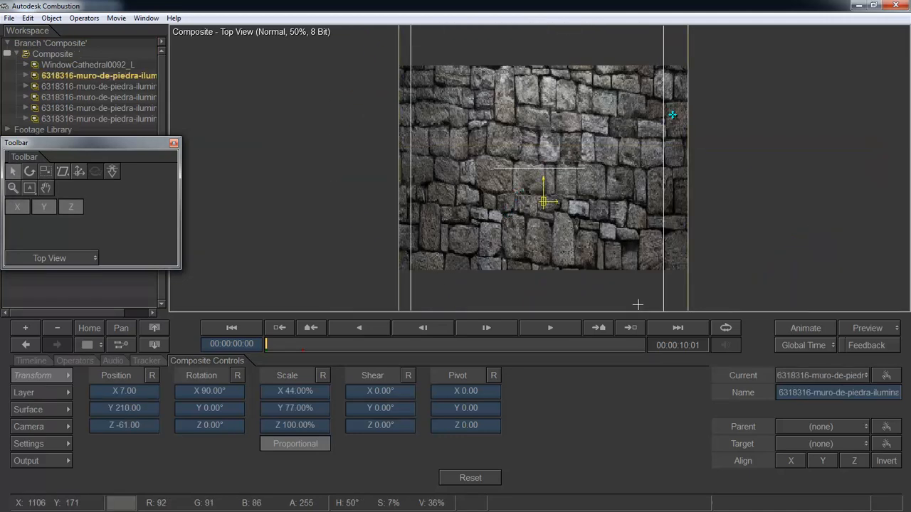
mouse_move(672, 114)
left_mouse_down()
mouse_move(671, 183)
mouse_move(657, 109)
mouse_move(655, 258)
left_mouse_up()
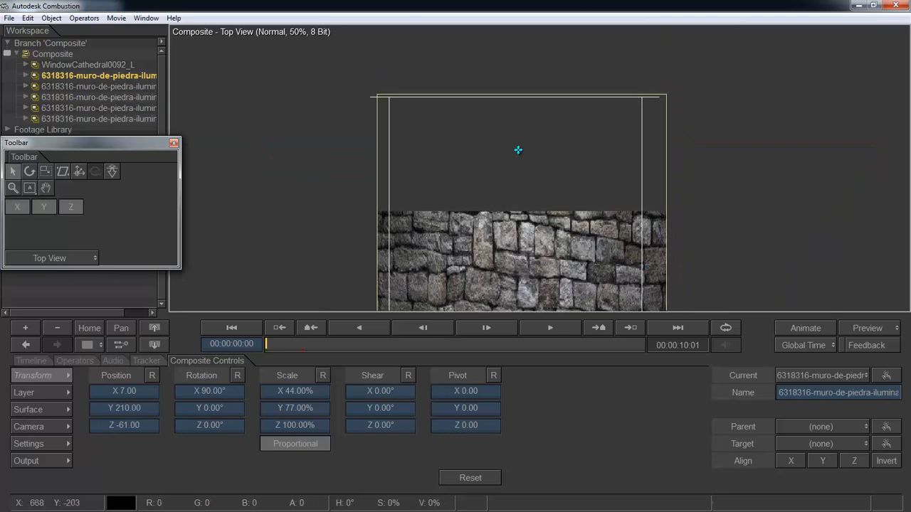
scroll(422, 108, "up", 1)
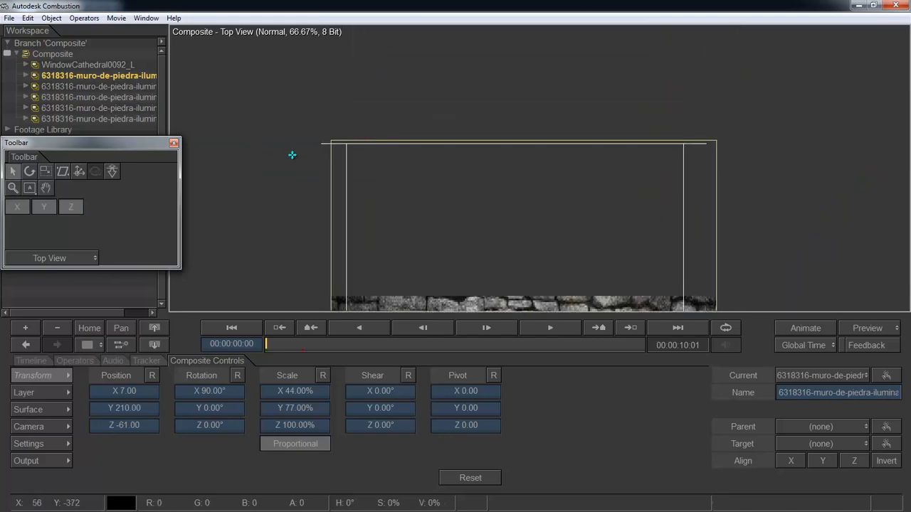
- Move the window layer back to Z 390, just in front of the corridor's back wall
left_click(80, 65)
scroll(518, 250, "down", 3)
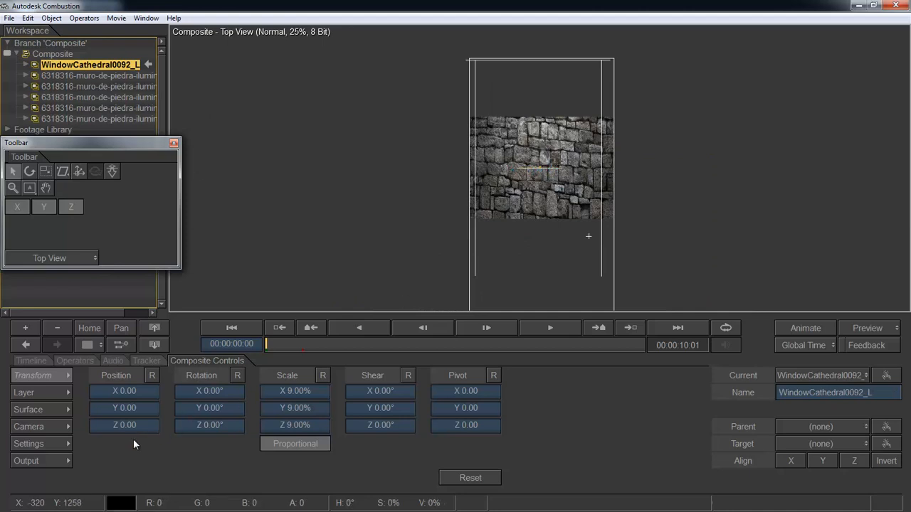
left_click_drag(130, 426, 282, 416)
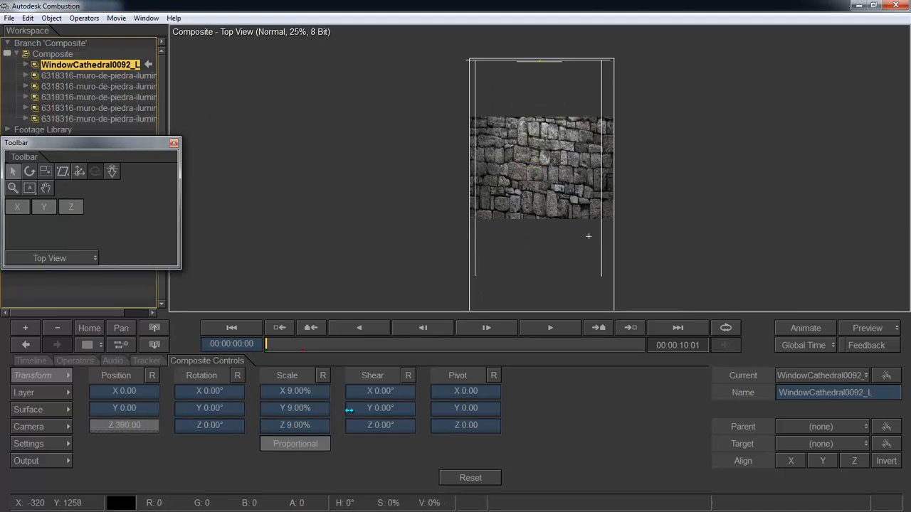
left_click_drag(348, 410, 349, 410)
- Return to Camera View and scale the window layer proportionally to 13%
left_click(68, 263)
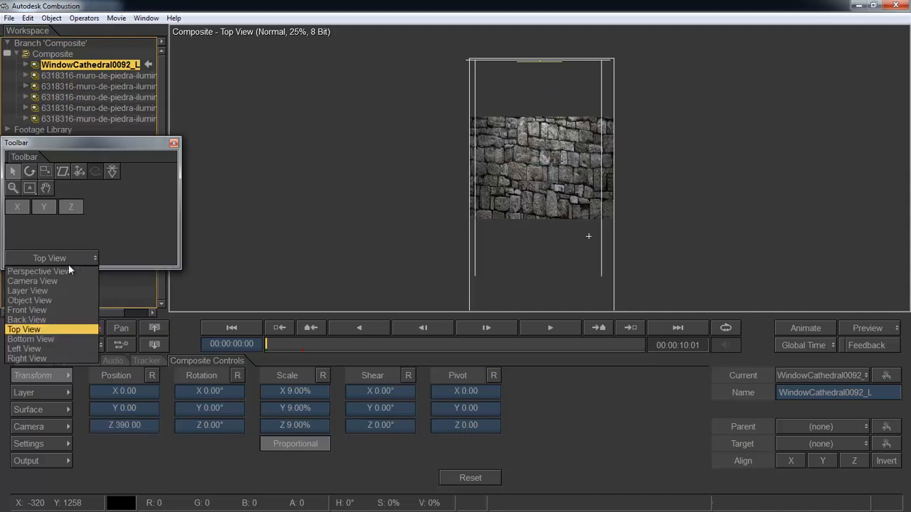
left_click(52, 279)
scroll(496, 158, "up", 2)
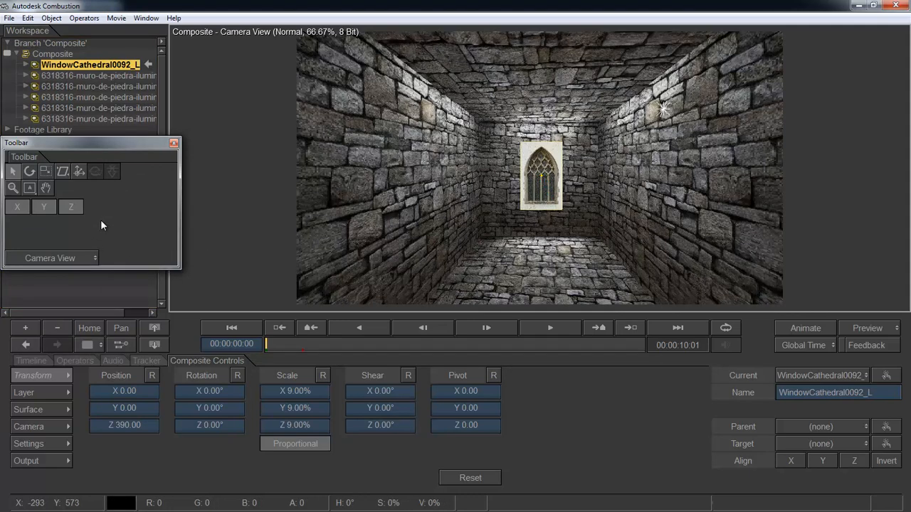
left_click(83, 67)
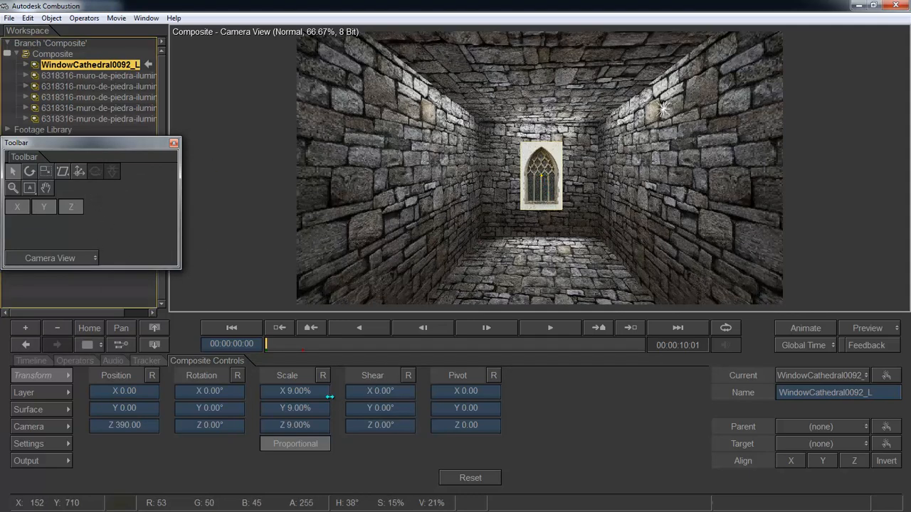
left_click_drag(291, 390, 294, 390)
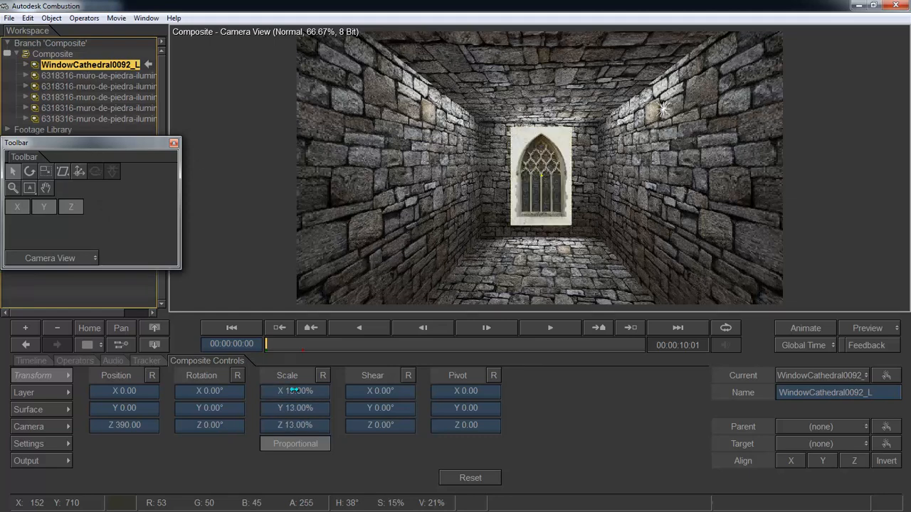
left_click_drag(628, 212, 646, 197)
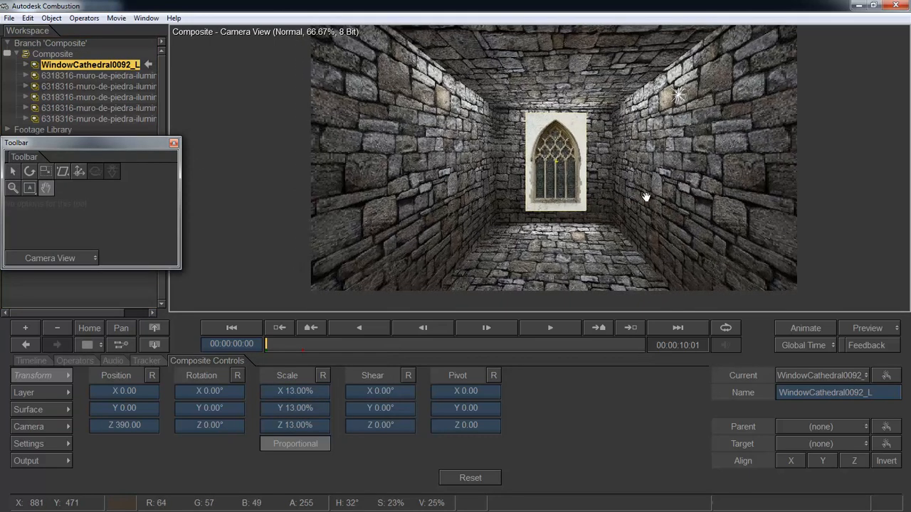
- Switch to Perspective View and orbit to see the window and back wall at an angle
left_click(75, 261)
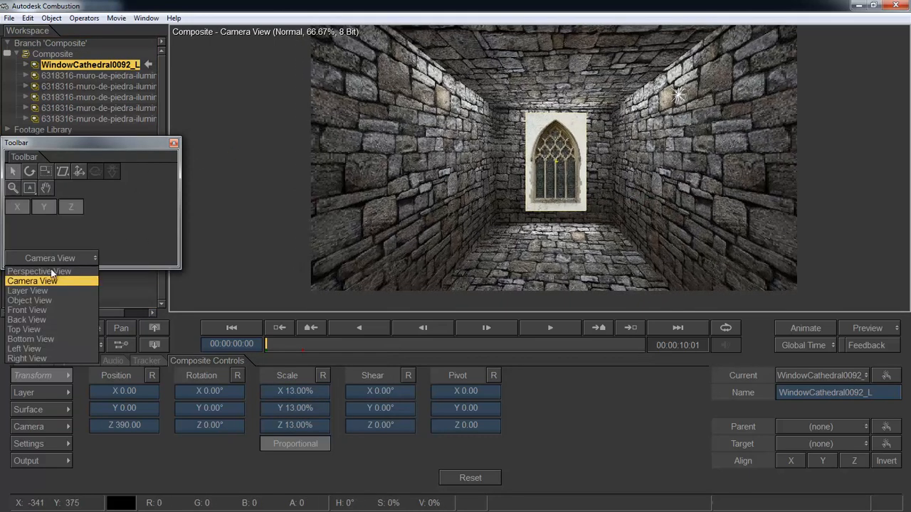
left_click(51, 272)
left_click_drag(96, 171, 149, 45)
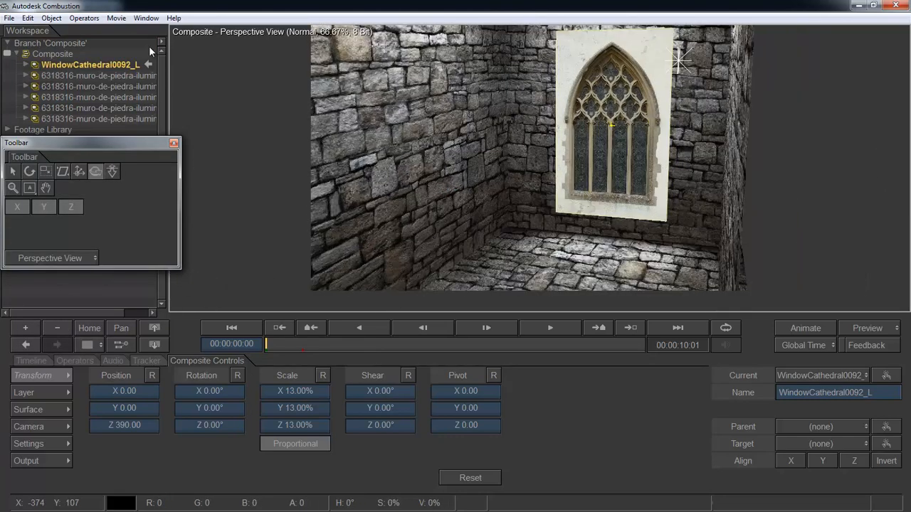
left_click(145, 18)
left_click(169, 316)
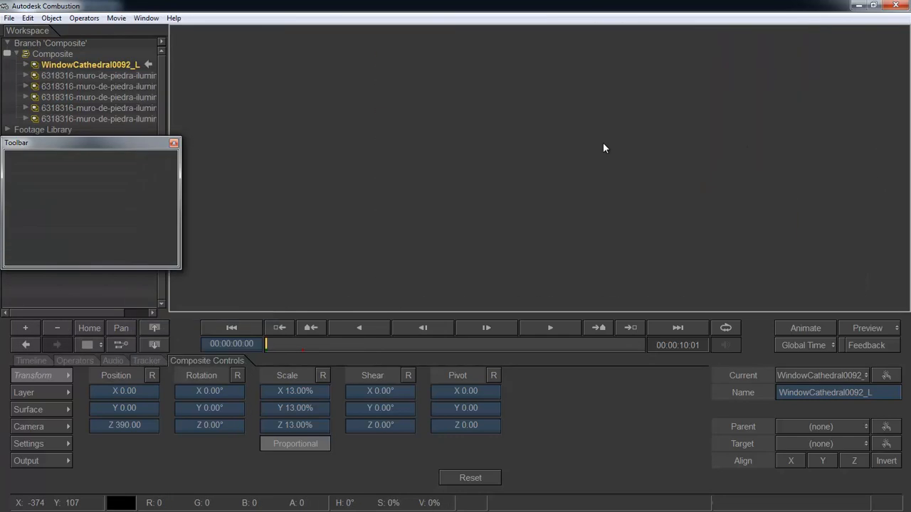
left_click(146, 18)
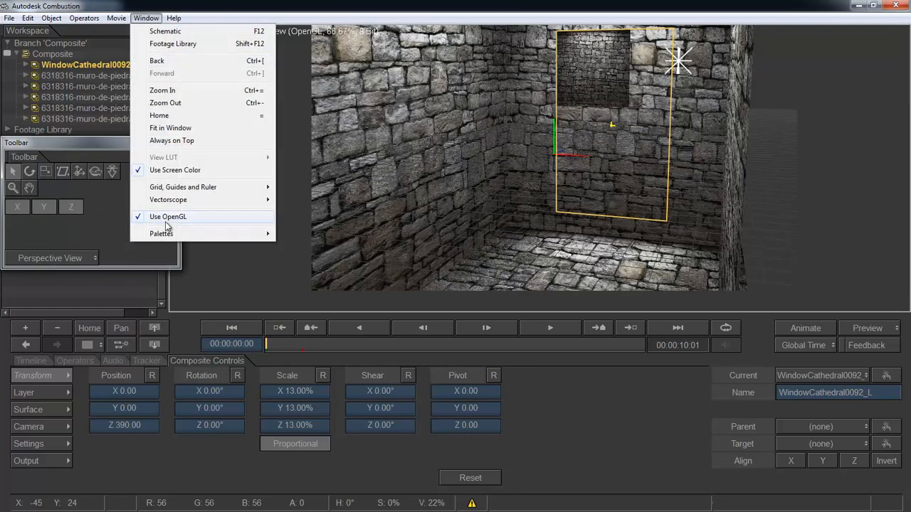
left_click(171, 217)
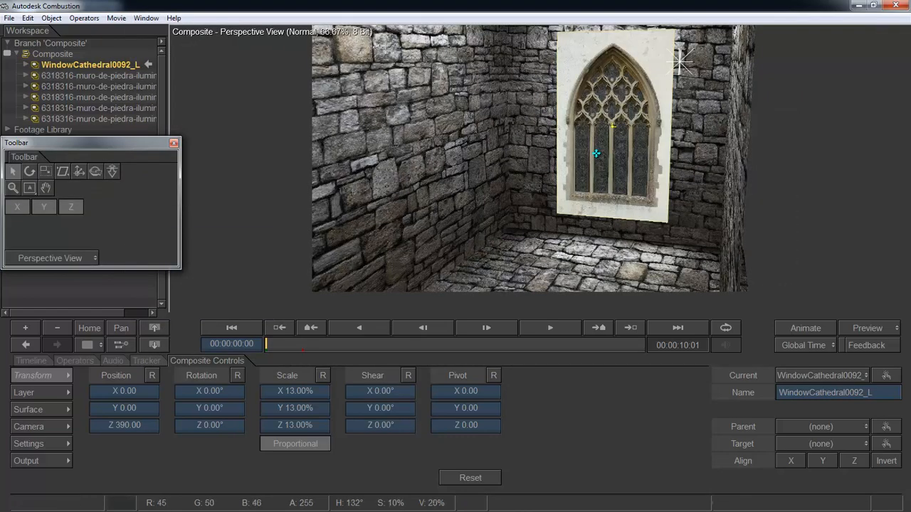
- Orbit around the corridor in Perspective View to examine the window's placement against the back wall
key("o")
left_click_drag(596, 152, 587, 181)
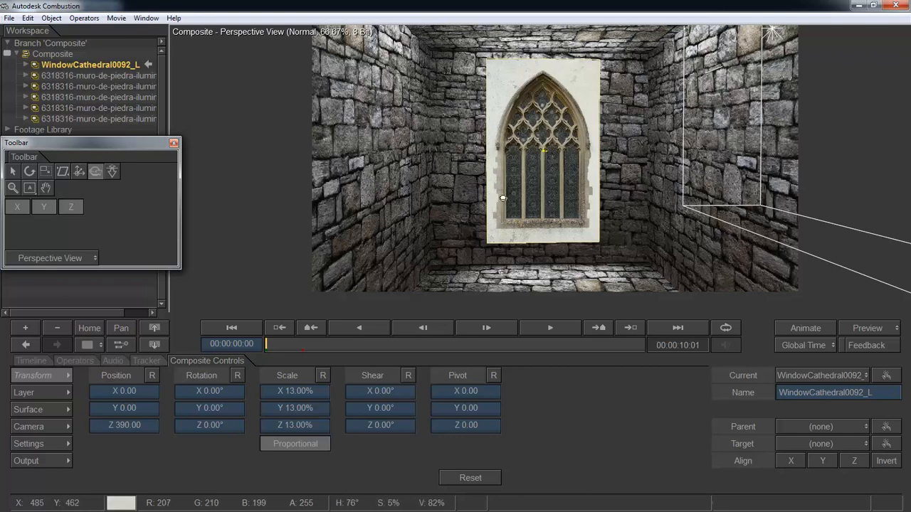
left_click_drag(492, 132, 532, 203)
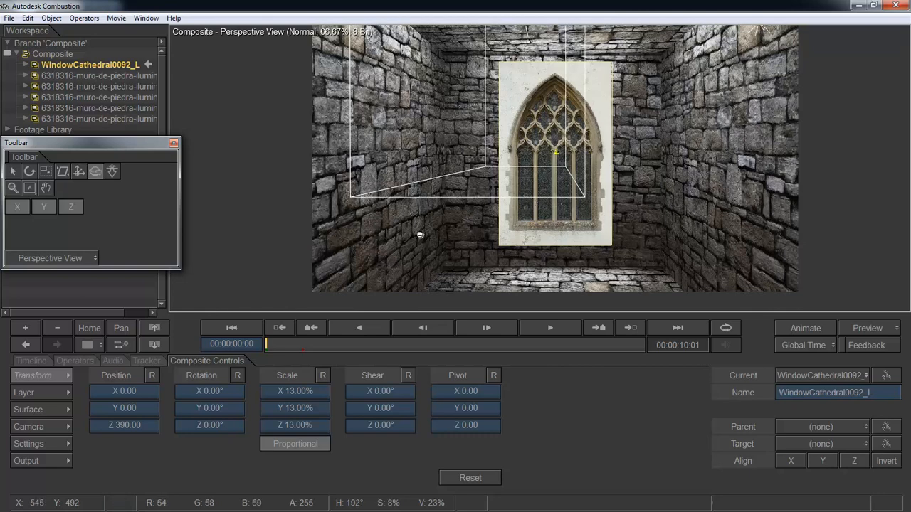
- Split the workspace into two viewports and show the schematic beside the composite's Camera View
left_click(87, 344)
left_click(95, 366)
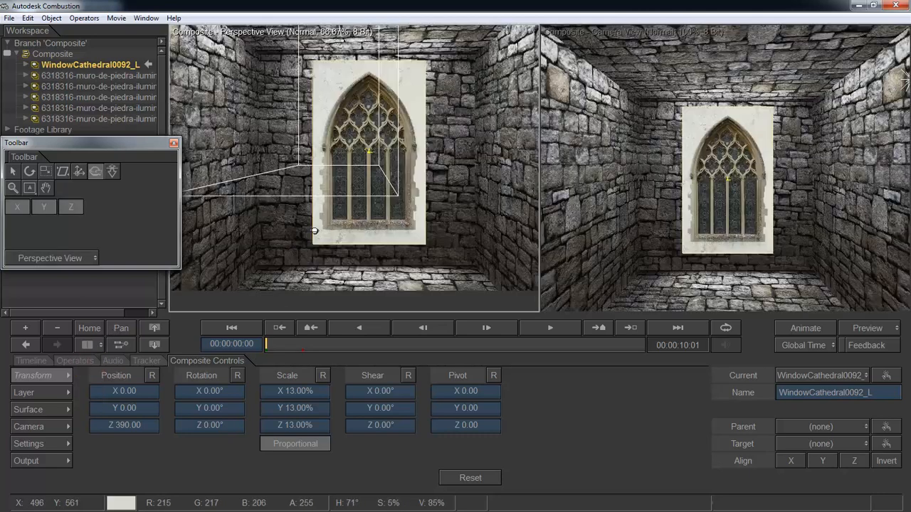
right_click(314, 231)
left_click(374, 69)
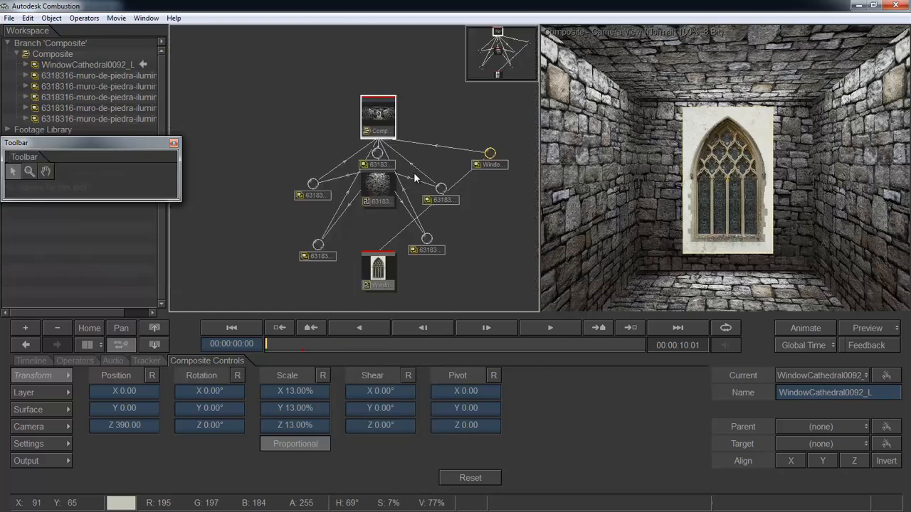
- Move the window layer's node in the schematic so it lines up above its footage node
left_click_drag(489, 155, 413, 53)
scroll(388, 235, "up", 3)
left_click_drag(386, 204, 386, 231)
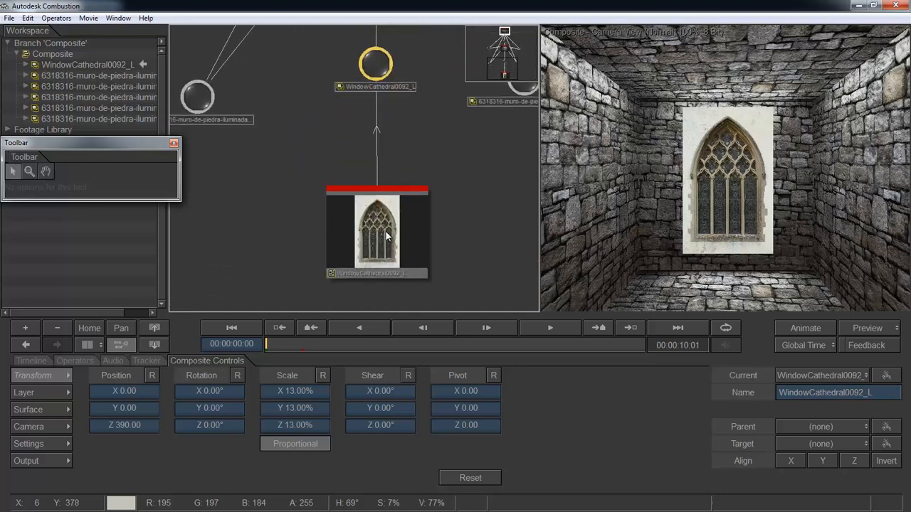
- Add a Draw Mask operator between the cathedral window footage and its layer in the schematic
left_click(76, 360)
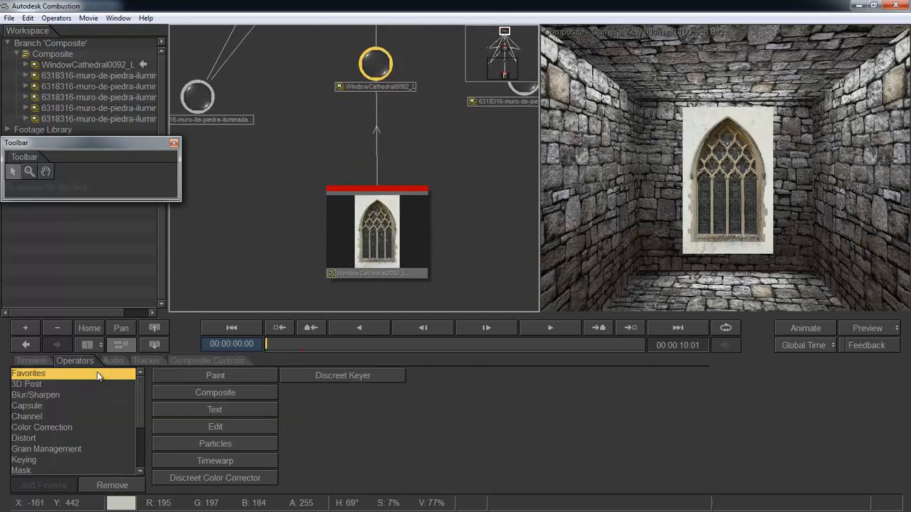
left_click(34, 468)
left_click(215, 376)
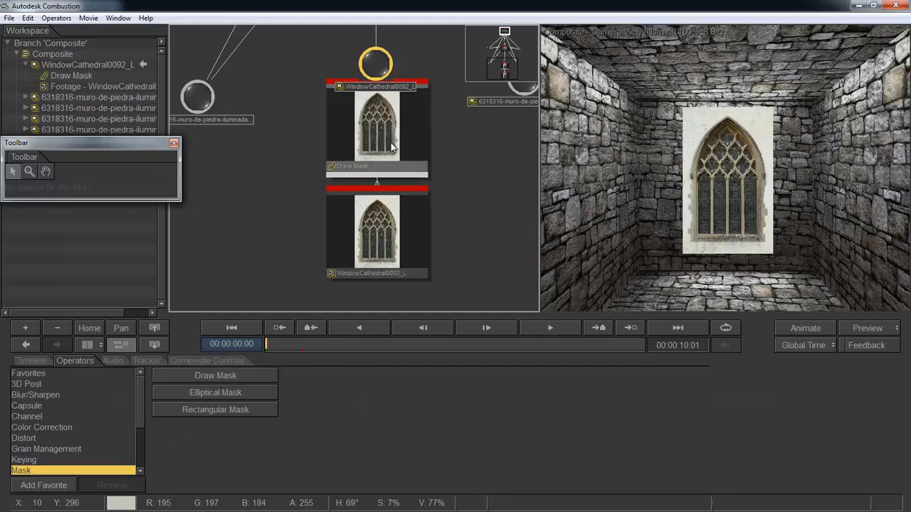
left_click(392, 148)
left_click_drag(430, 150, 433, 219)
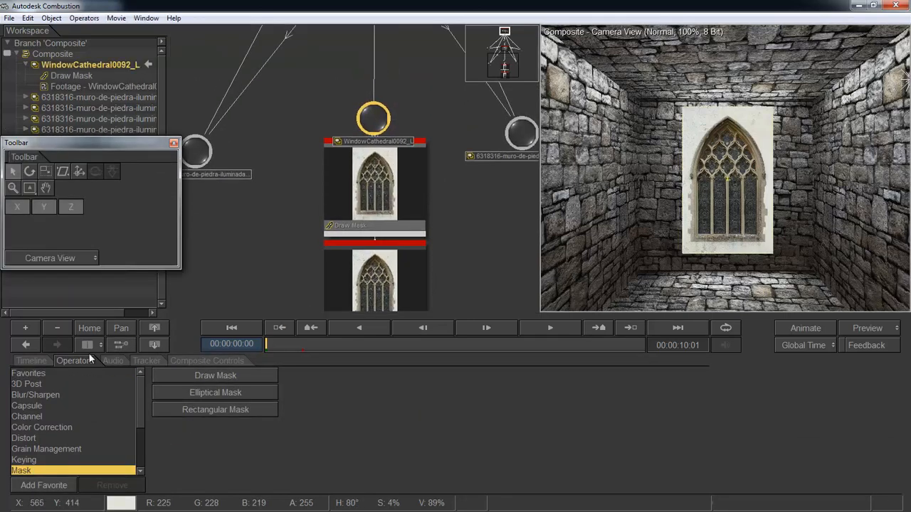
- Return the workspace to a single viewport and display the cathedral window's Draw Mask operator
key("ctrl+1")
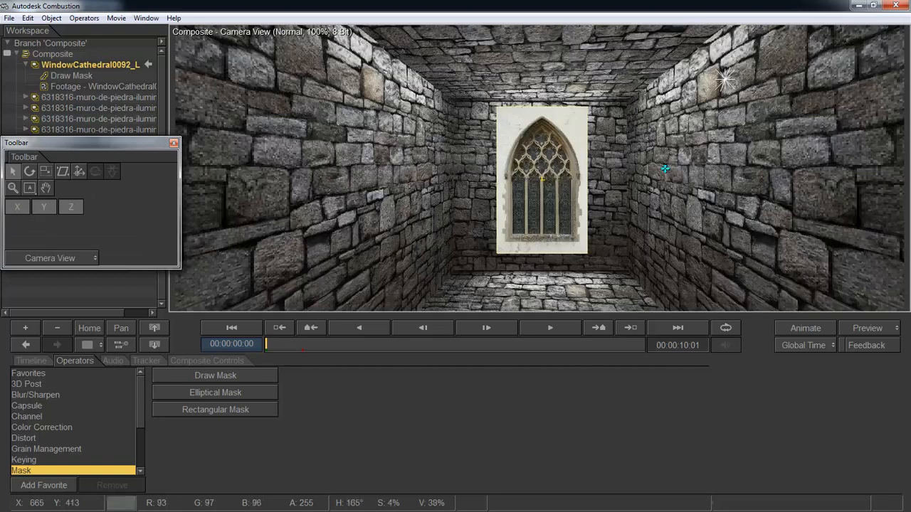
left_click(86, 85)
left_click(78, 75)
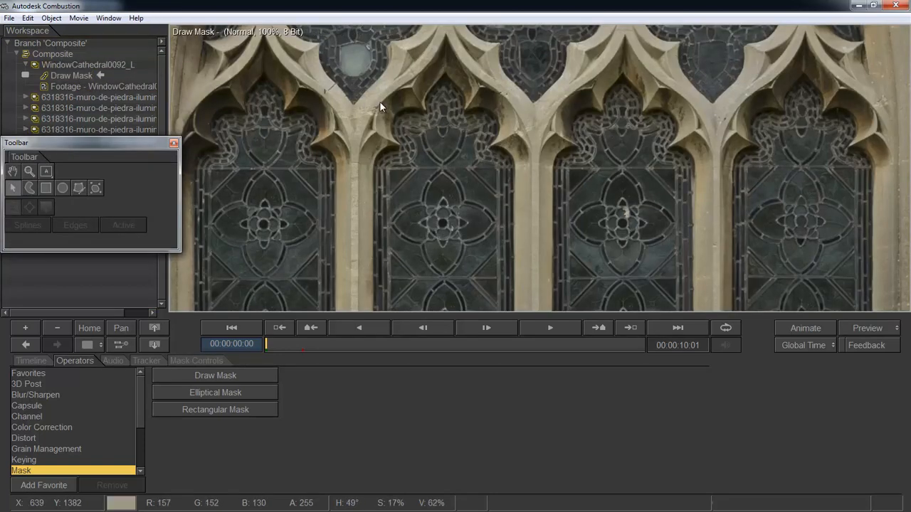
- Trace a polygon mask from the arch's apex down the left side of the cathedral window and along beneath its sill
scroll(381, 105, "down", 2)
left_click(63, 187)
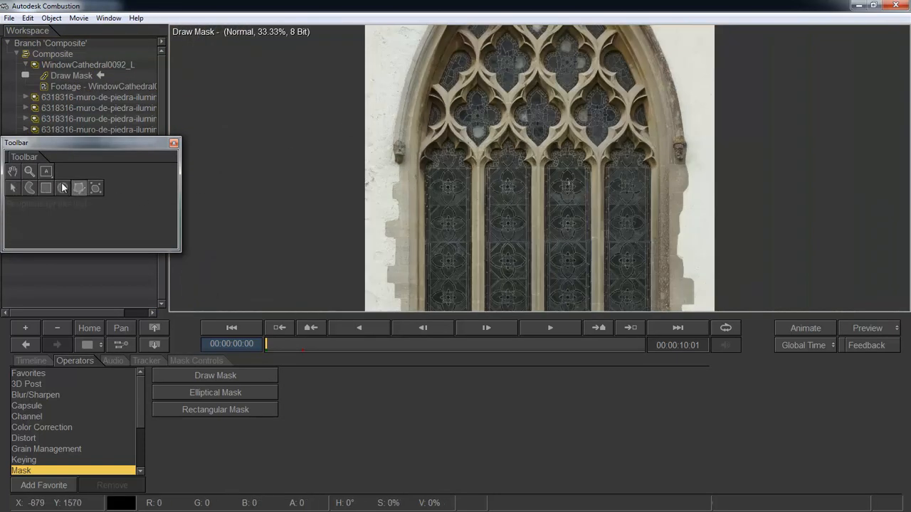
scroll(409, 132, "up", 2)
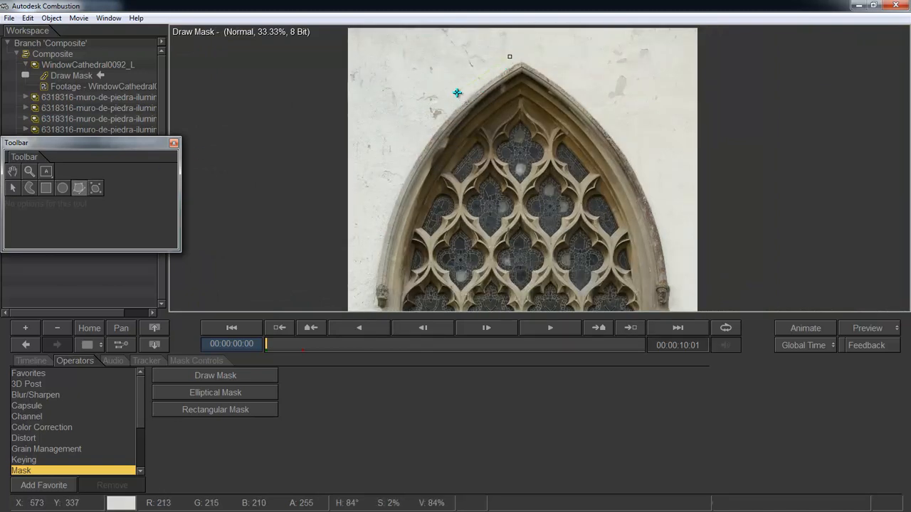
left_click(420, 133)
scroll(420, 133, "down", 2)
left_click(410, 83)
left_click(395, 127)
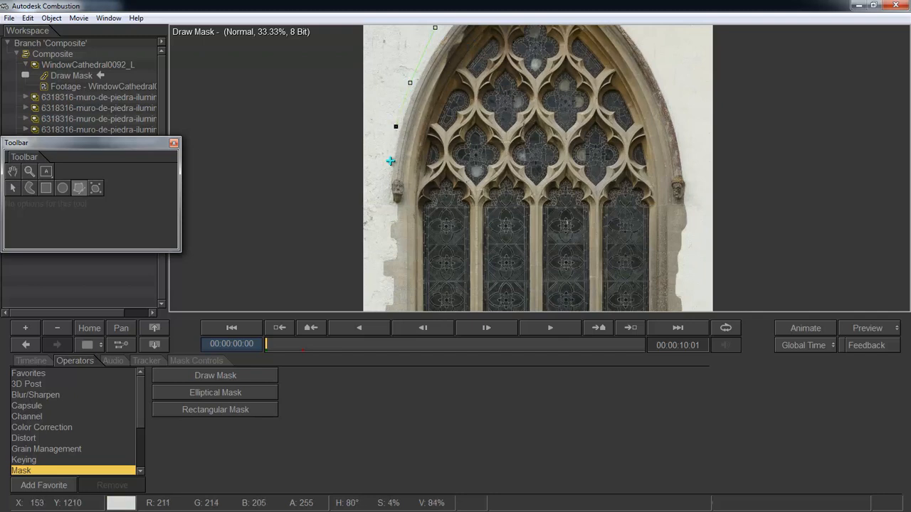
left_click(384, 177)
scroll(432, 223, "down", 2)
left_click(391, 104)
left_click(387, 161)
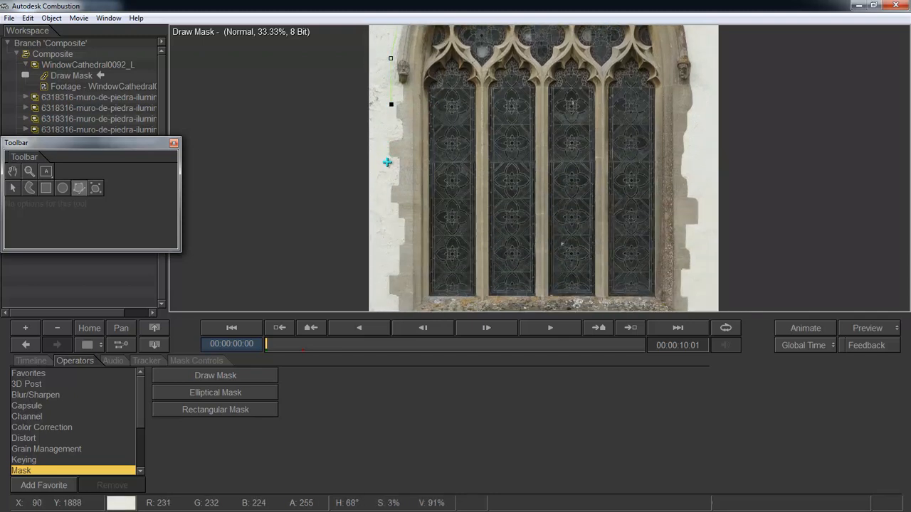
scroll(436, 204, "down", 2)
left_click(385, 107)
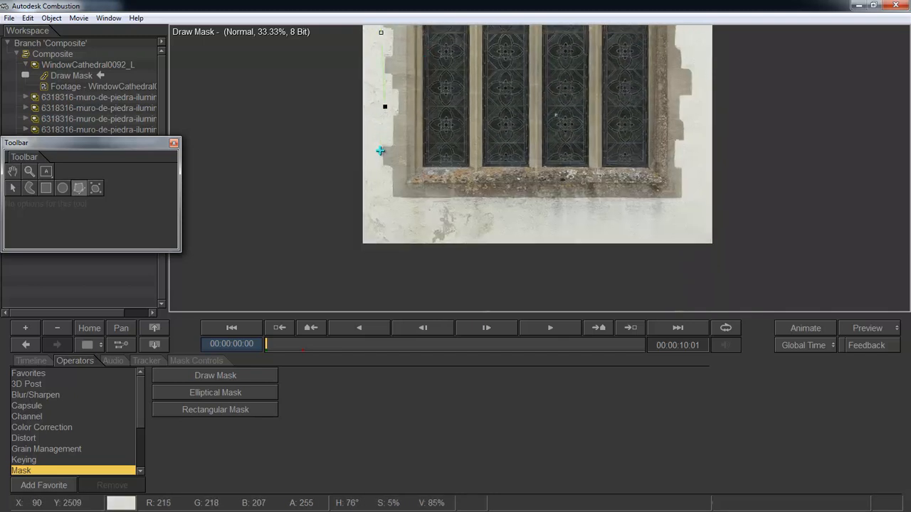
left_click(378, 201)
left_click(410, 208)
left_click(459, 206)
left_click(509, 208)
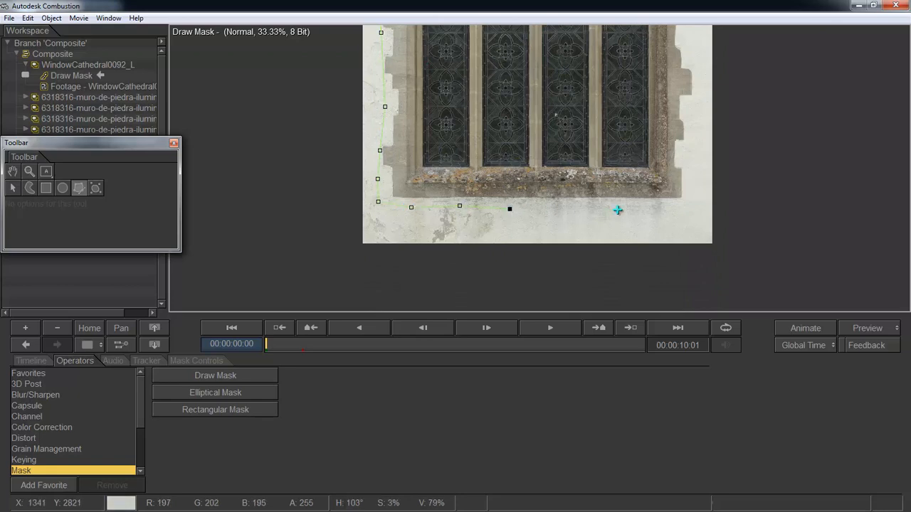
- Continue the polygon mask up the right side of the window and over the arch, closing it at the starting point
left_click(692, 192)
left_click(693, 170)
left_click_drag(701, 95, 675, 218)
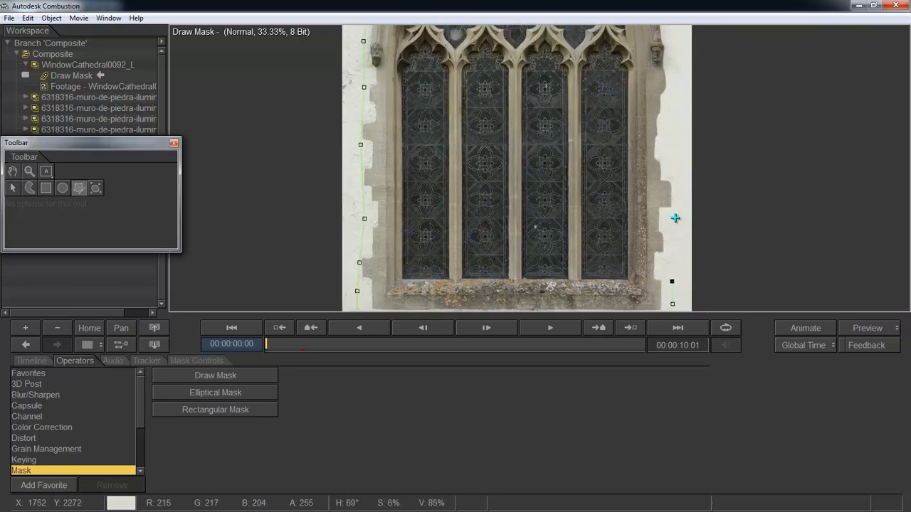
left_click_drag(673, 79, 649, 197)
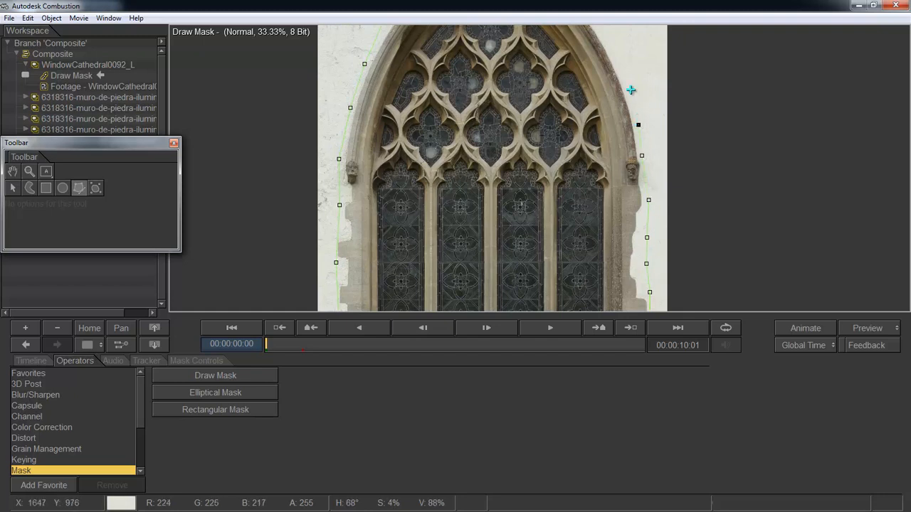
left_click_drag(631, 90, 612, 152)
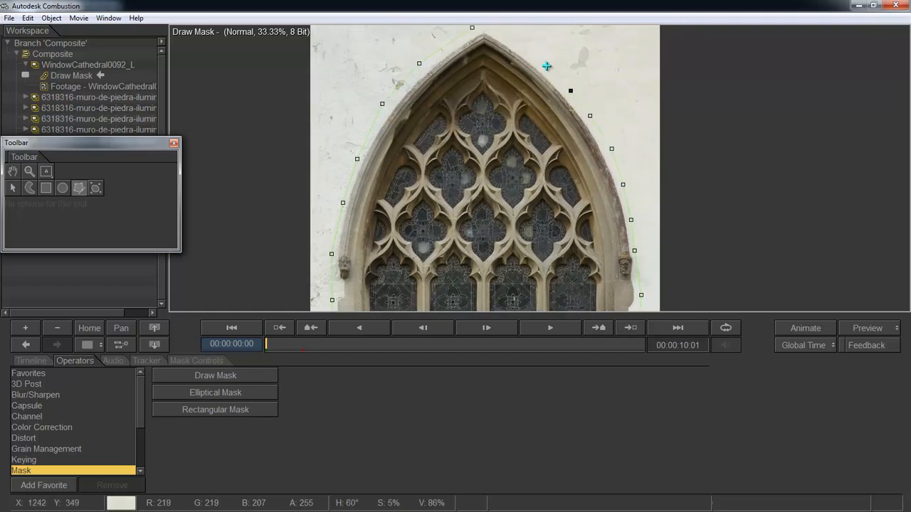
left_click(500, 34)
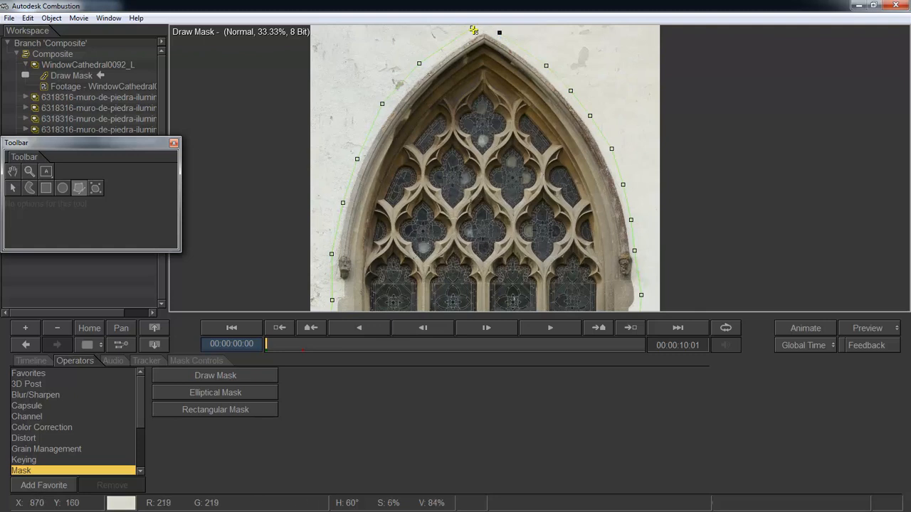
left_click(472, 29)
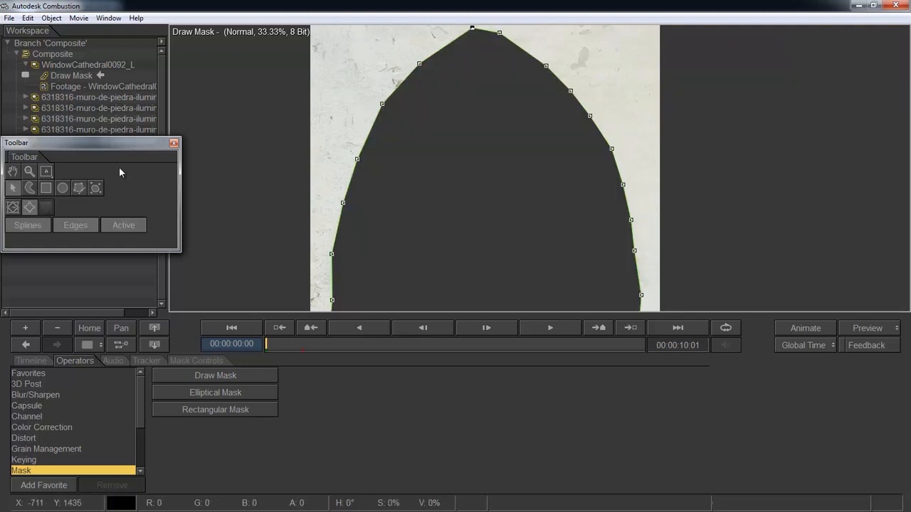
- Try to invert the mask through the Draw Mask operator's mode settings, without its polygon selected
left_click(82, 78)
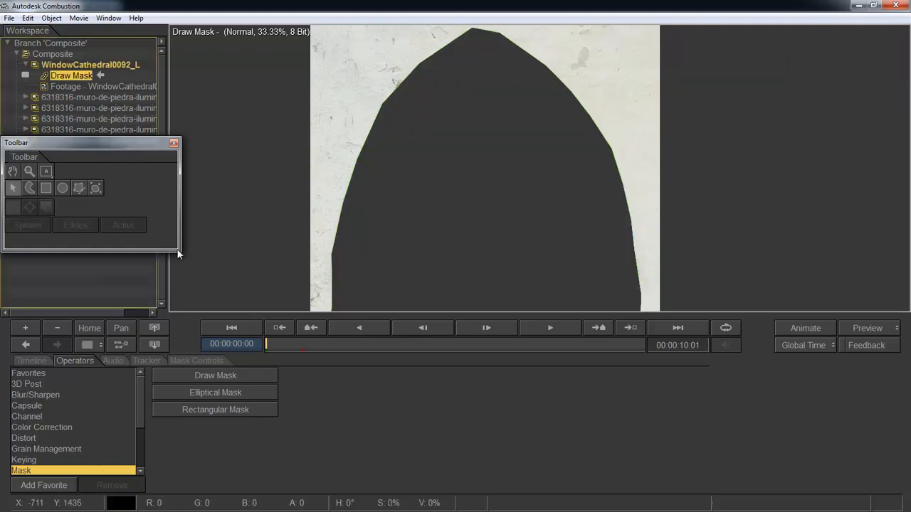
left_click(197, 361)
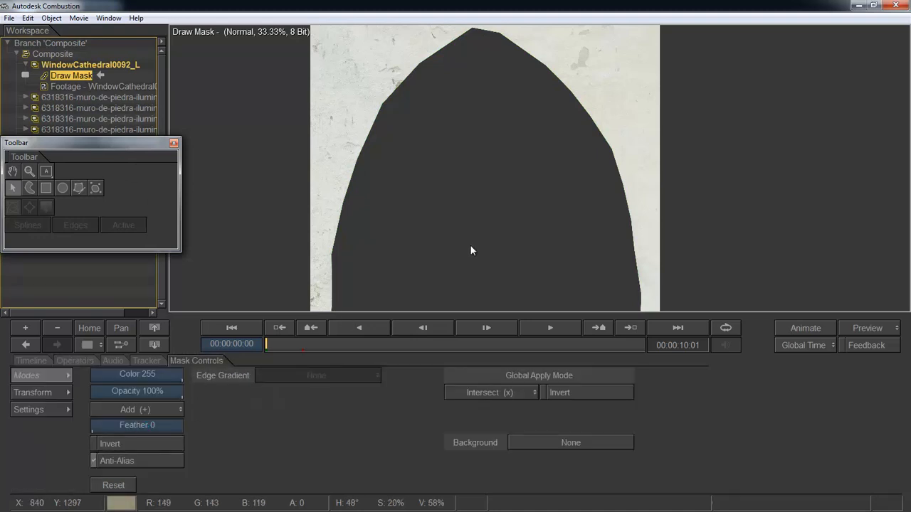
left_click(141, 445)
left_click_drag(512, 184, 591, 111)
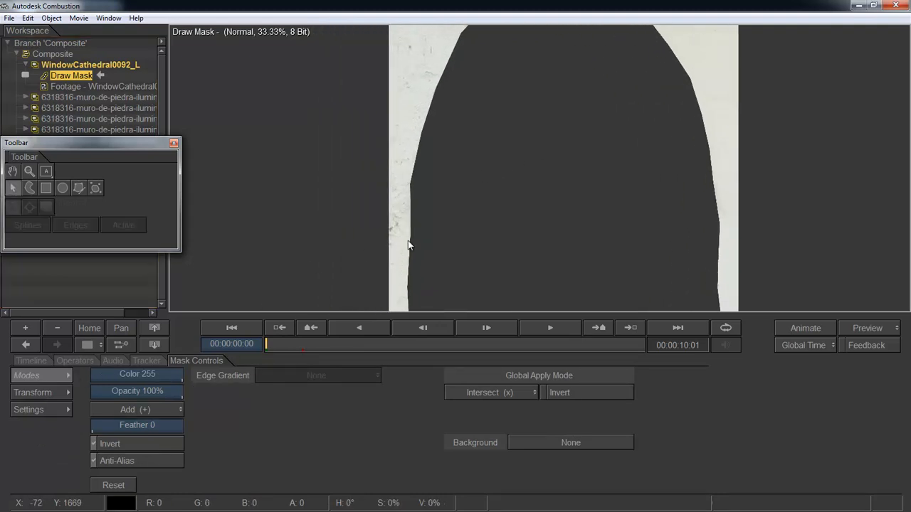
scroll(409, 244, "down", 1)
- Select the polygon mask itself and turn off its Invert option to keep the area inside the outline
left_click(42, 361)
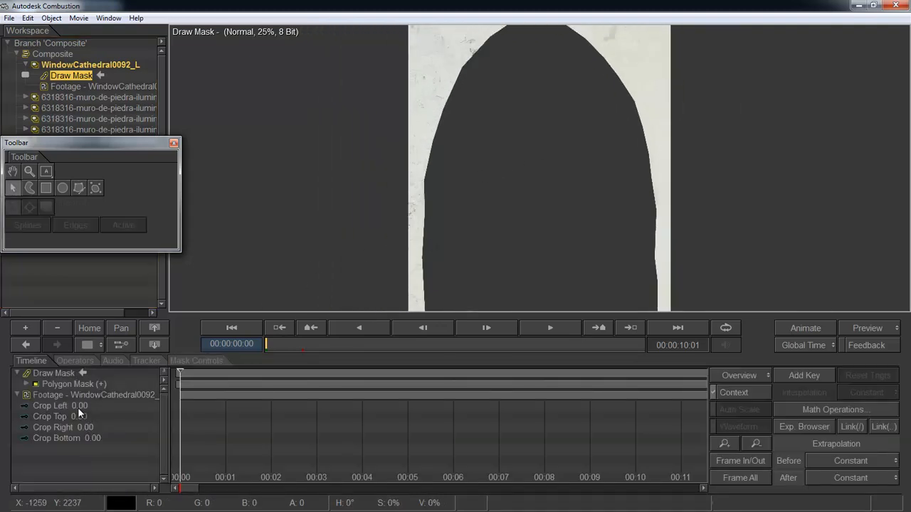
left_click(60, 385)
left_click(186, 360)
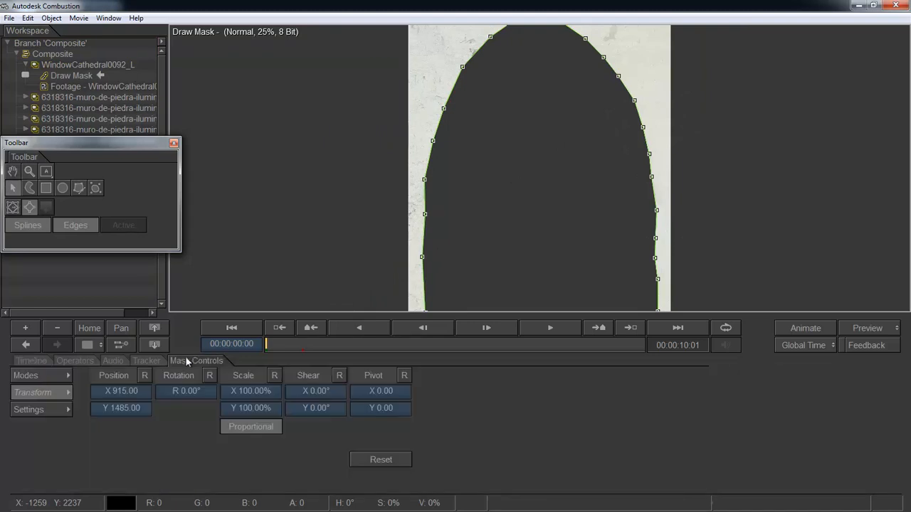
left_click(64, 376)
left_click(132, 447)
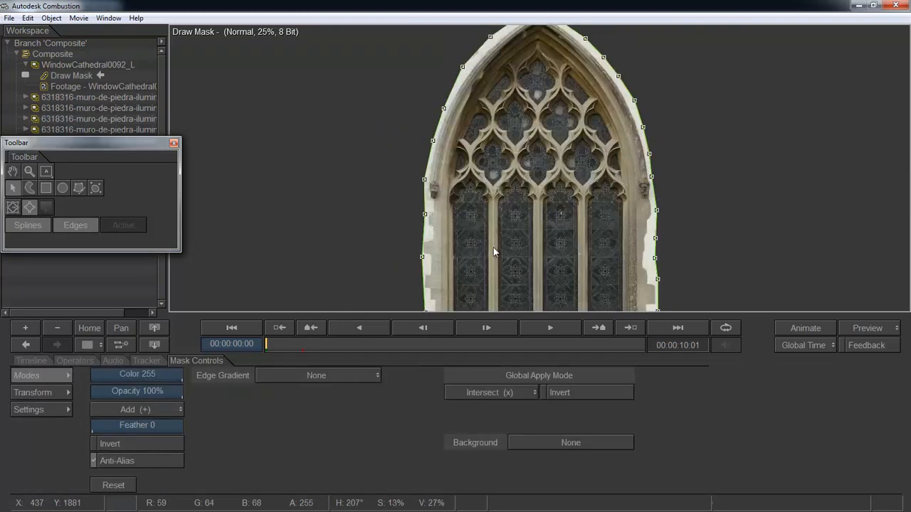
- Tighten the mask around the arch by moving the points on its right and left curves inward toward the stone frame
scroll(558, 194, "down", 2)
scroll(557, 194, "up", 1)
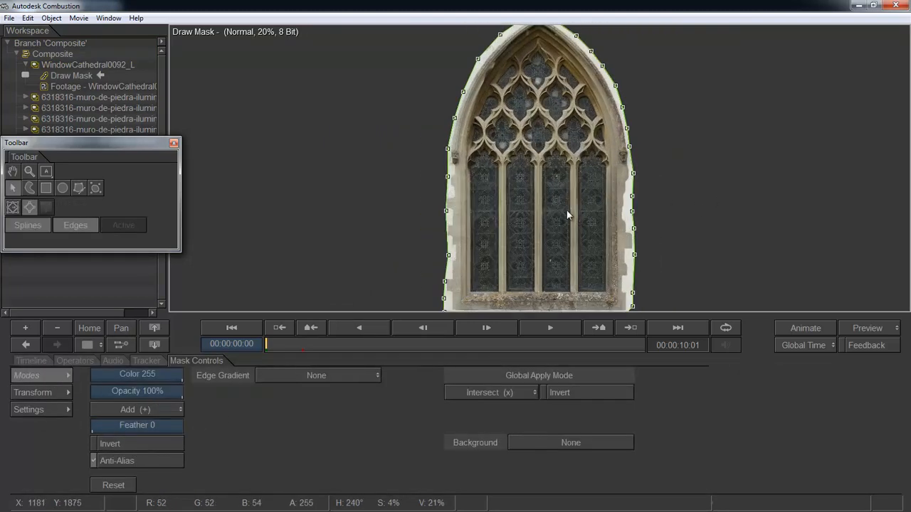
scroll(567, 200, "up", 1)
left_click_drag(631, 207, 514, 275)
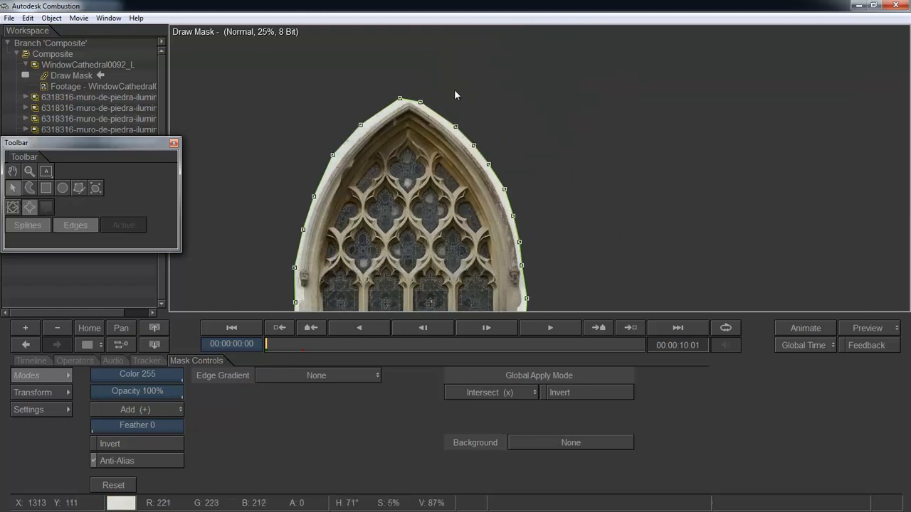
left_click_drag(448, 88, 555, 235)
left_click_drag(488, 165, 482, 164)
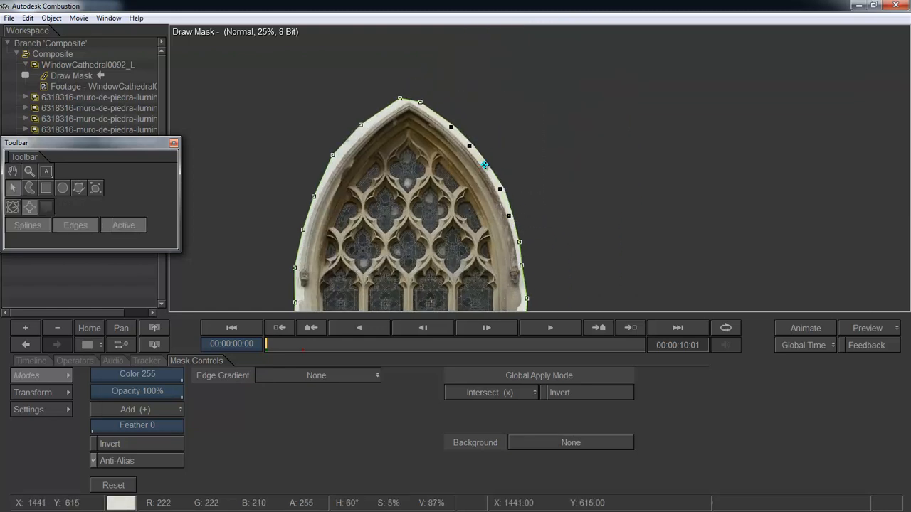
left_click_drag(288, 98, 386, 238)
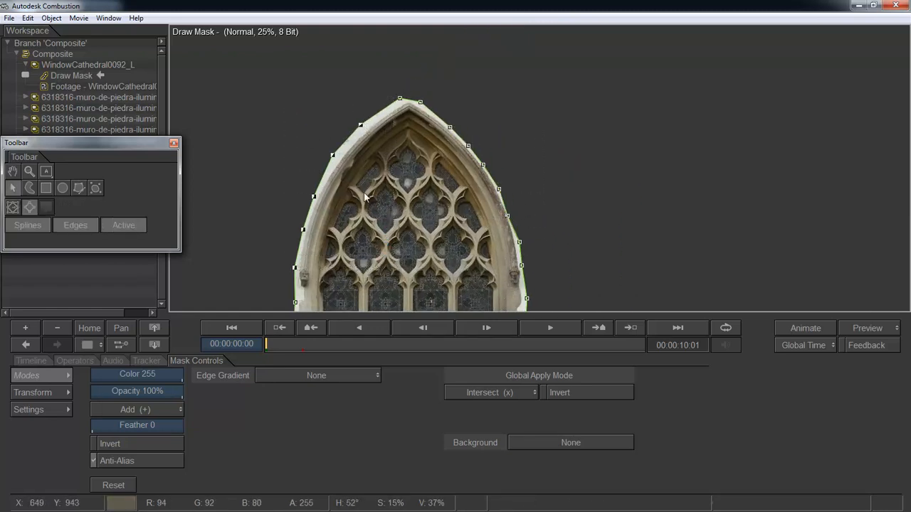
left_click_drag(360, 124, 363, 131)
left_click_drag(363, 80, 404, 107)
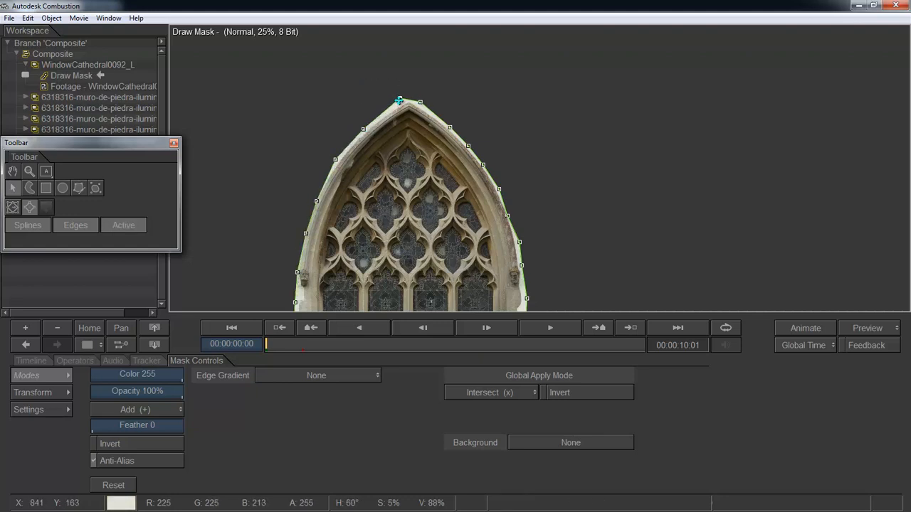
- Move the mask points along the window's right side slightly inward and nudge the bottom points up toward the sill
left_click_drag(537, 184, 490, 270)
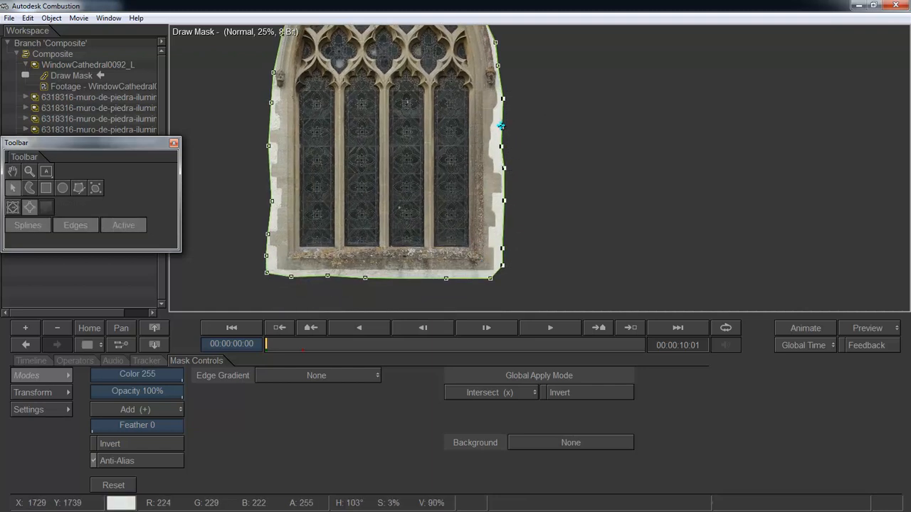
left_click_drag(501, 126, 498, 126)
left_click_drag(497, 286, 244, 268)
left_click_drag(365, 278, 363, 276)
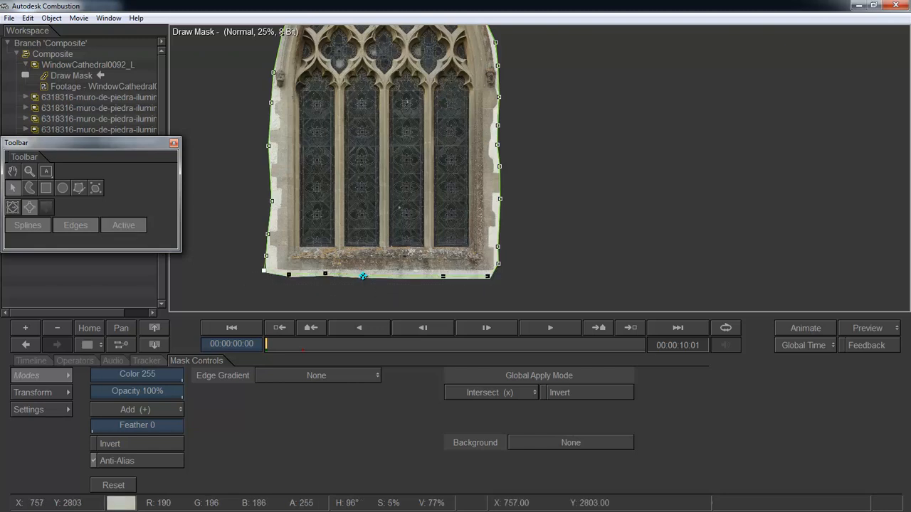
left_click(409, 284)
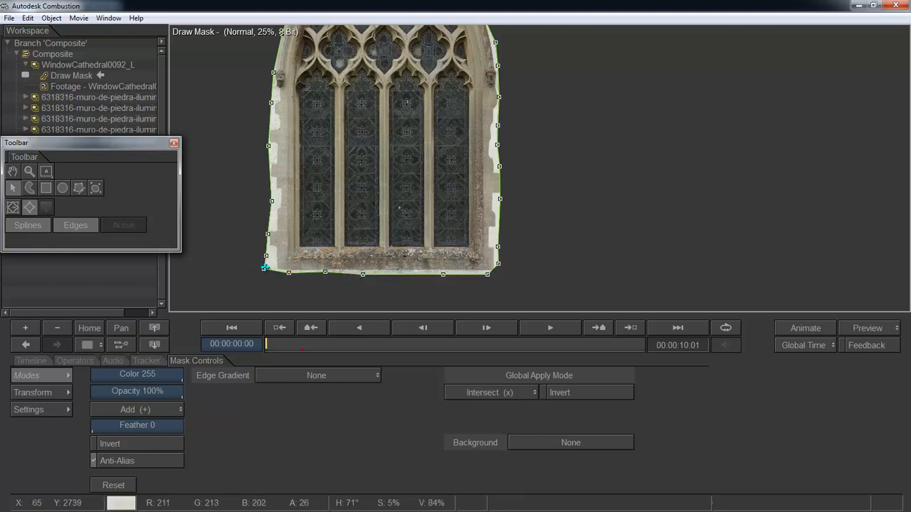
- Set the polygon mask's feather to 34
left_click(145, 423)
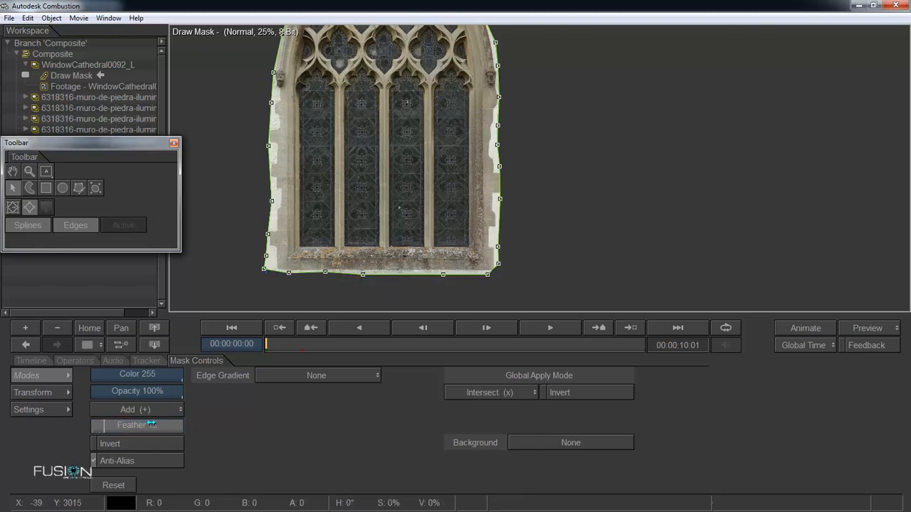
left_click_drag(151, 424, 154, 433)
key("h")
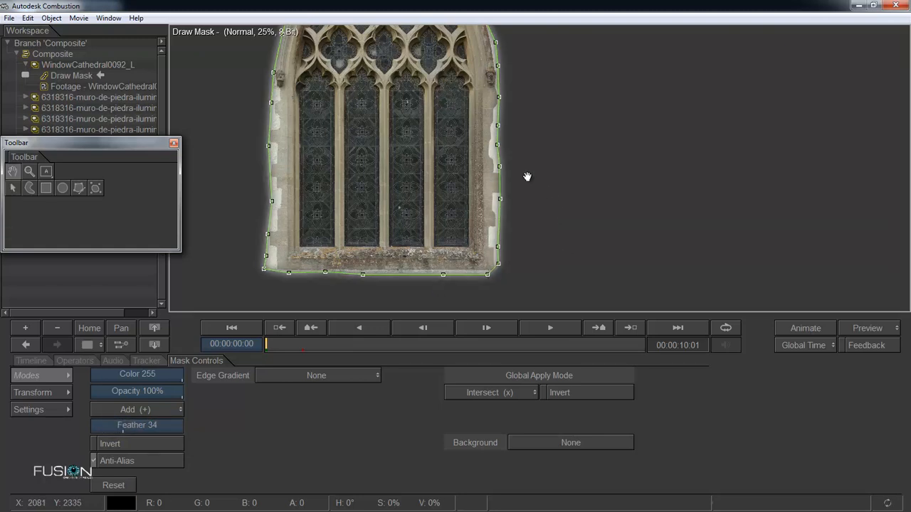
left_click_drag(519, 175, 619, 215)
- Show the whole composite in Camera View to check the feathered window against the corridor's back wall
left_click(57, 57)
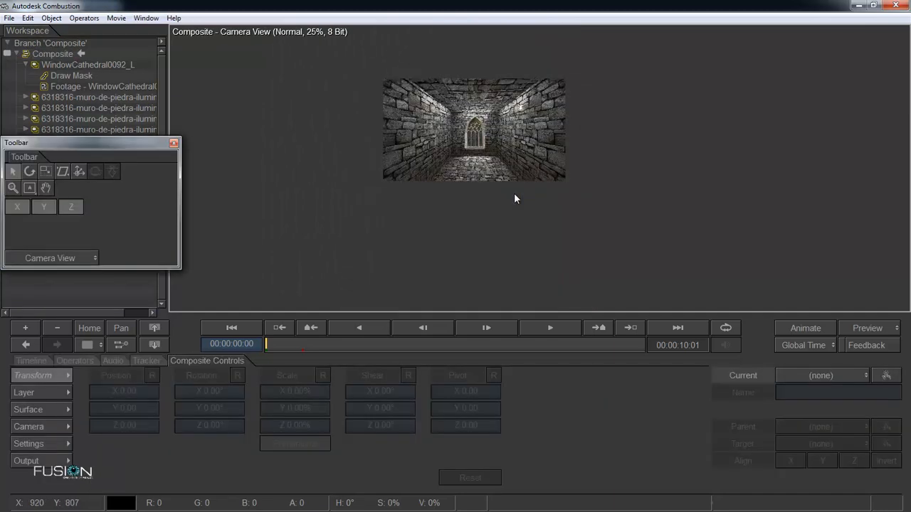
key("Home")
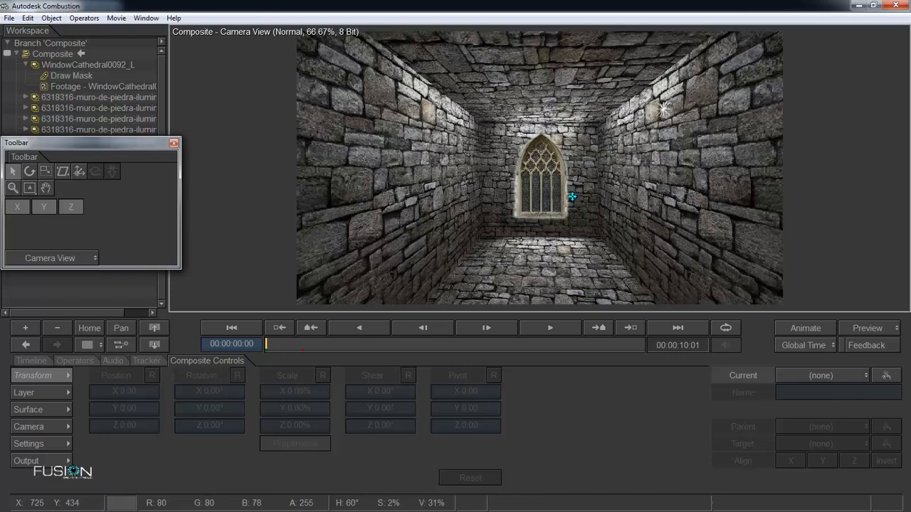
left_click_drag(572, 198, 443, 211)
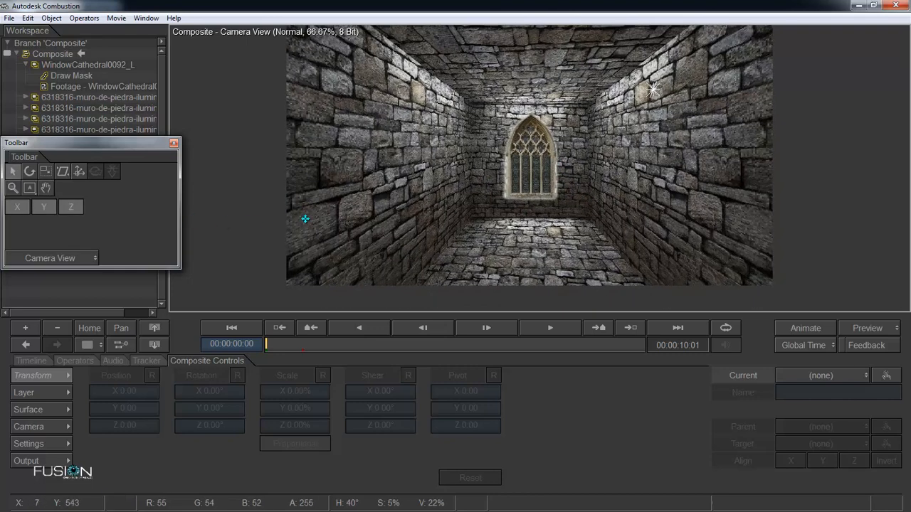
- Switch the composite to Perspective View, then orbit and dolly back to examine the masked window inside the corridor
left_click(75, 259)
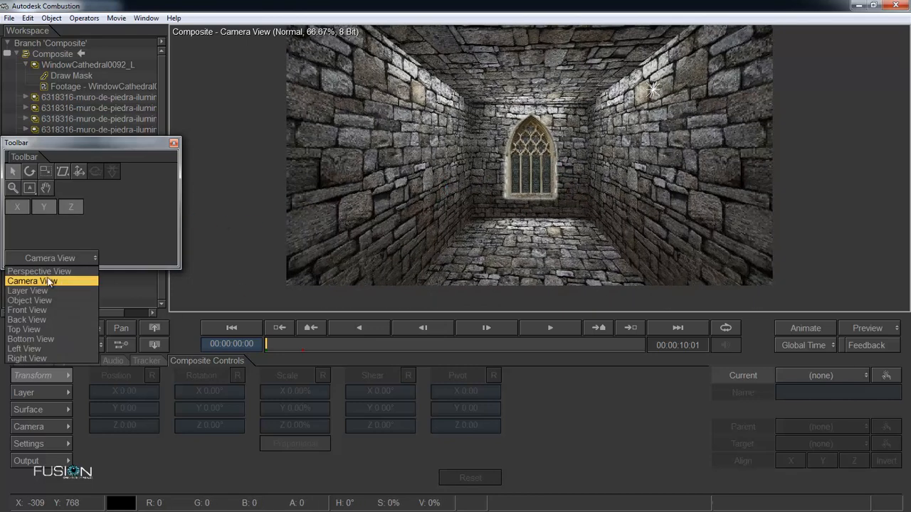
left_click(50, 281)
left_click_drag(597, 206, 474, 211)
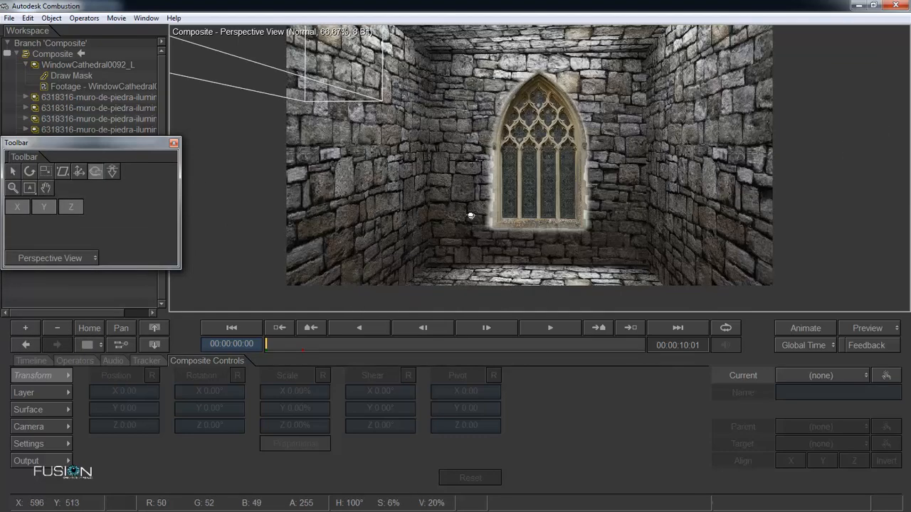
left_click(112, 172)
left_click_drag(399, 178, 400, 229)
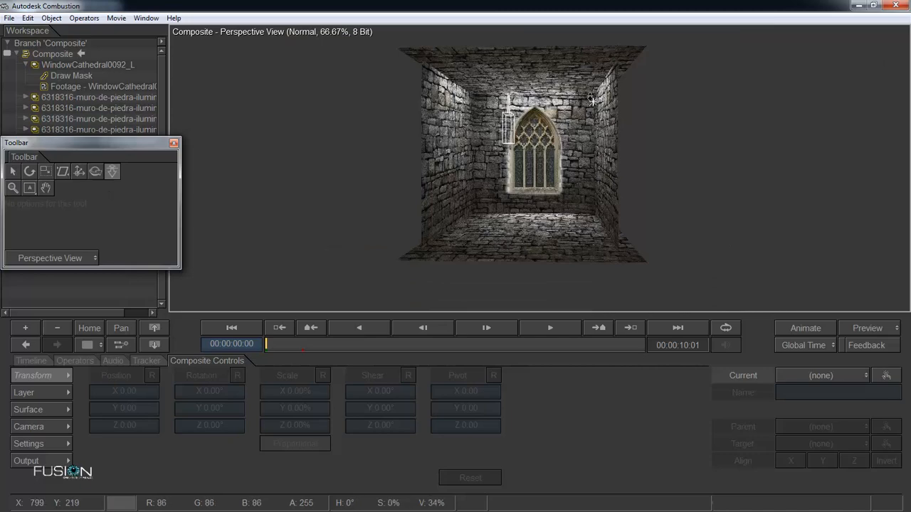
- Select the composite's light and enable the Shading and Shadows render effects
left_click(593, 105)
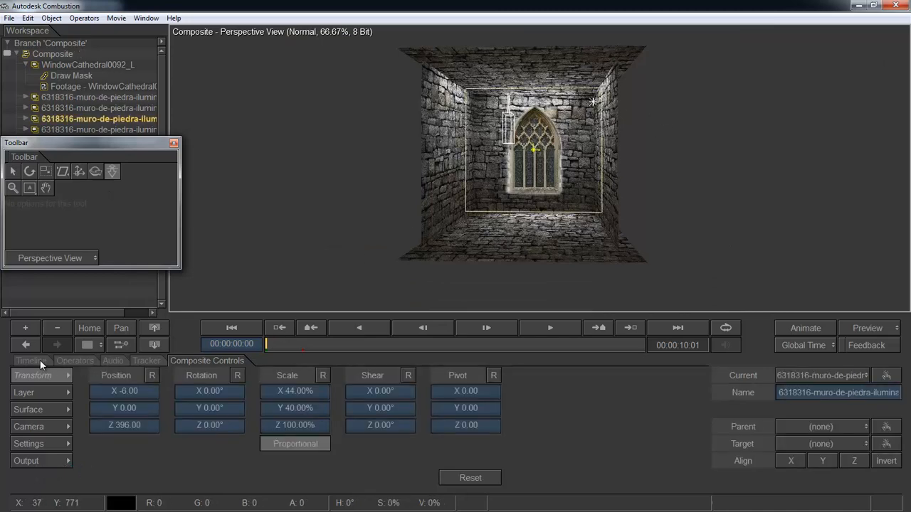
left_click_drag(568, 227, 575, 176)
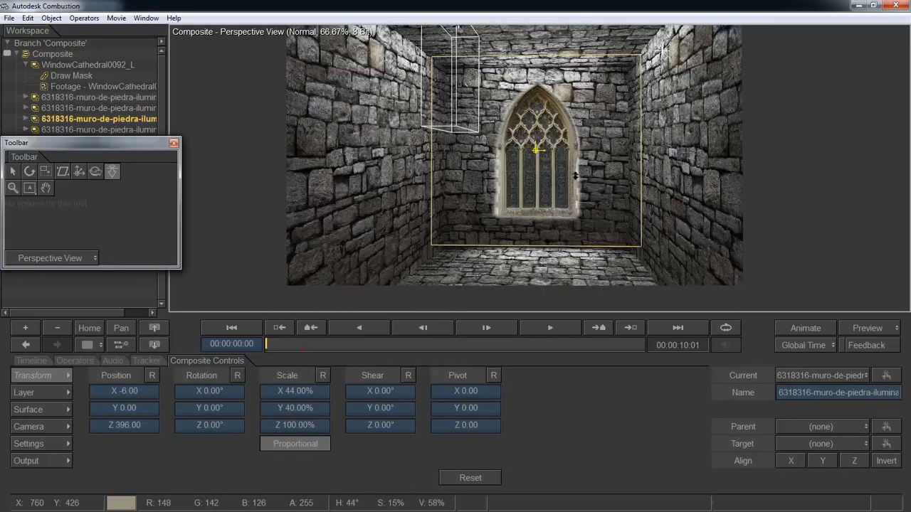
left_click(28, 361)
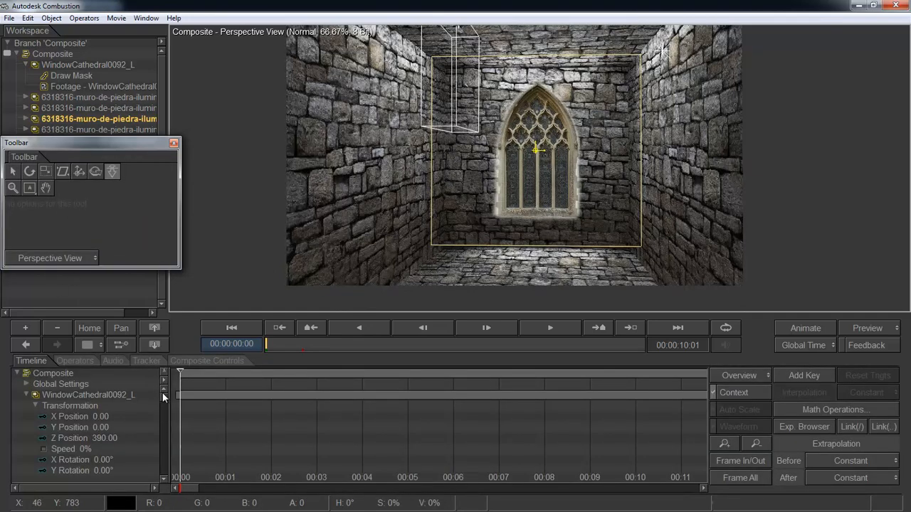
left_click_drag(162, 392, 162, 455)
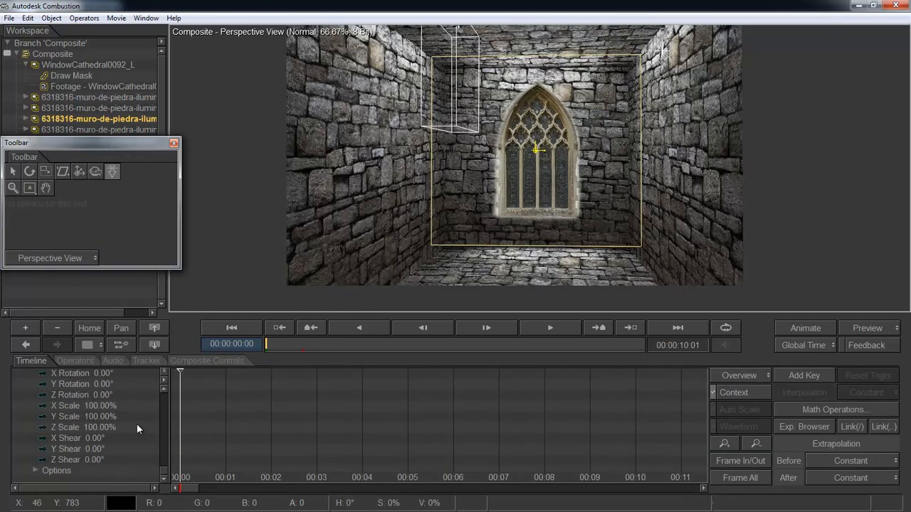
scroll(136, 424, "down", 10)
left_click(44, 428)
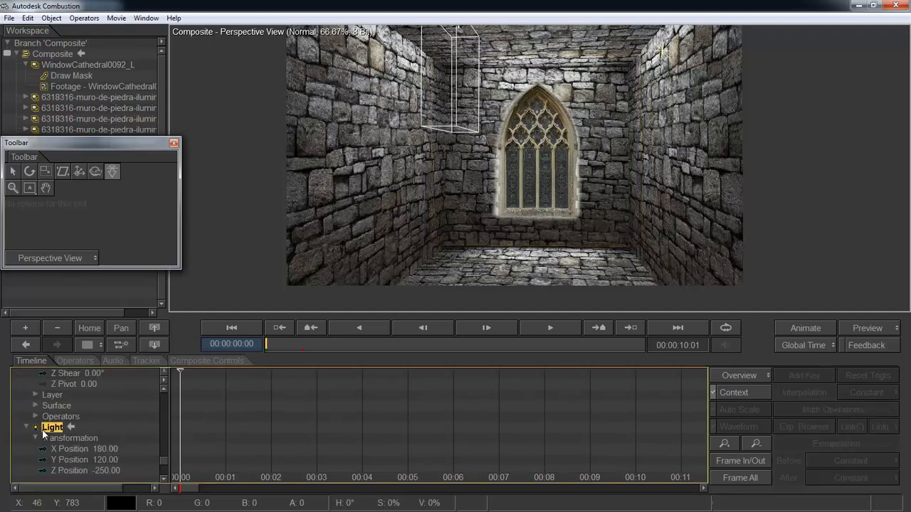
left_click(208, 358)
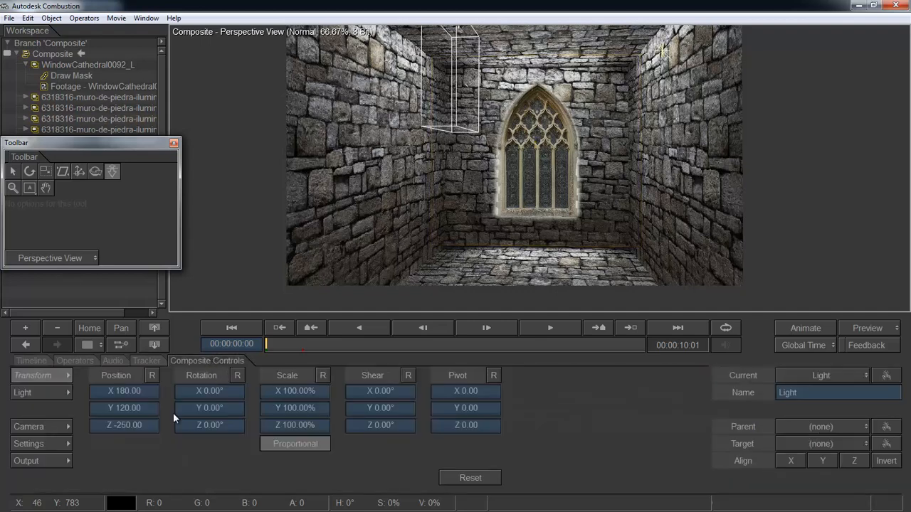
left_click(43, 444)
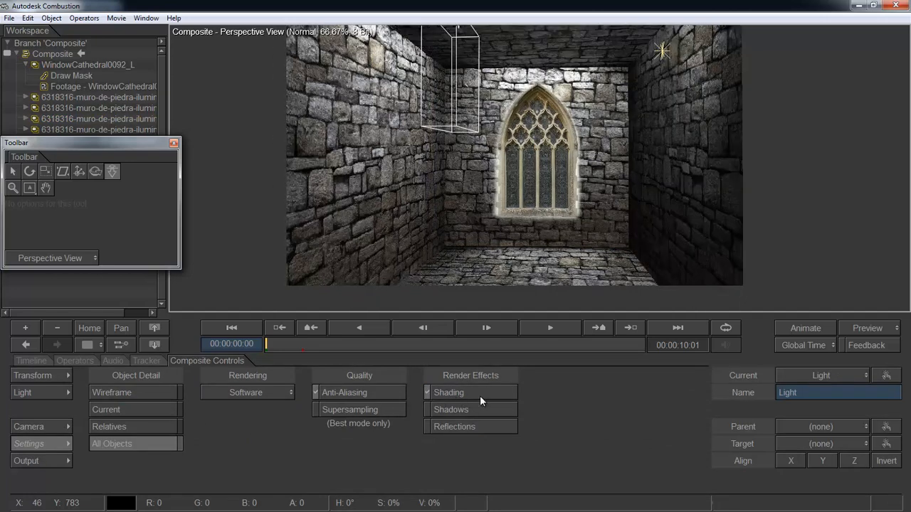
left_click(467, 409)
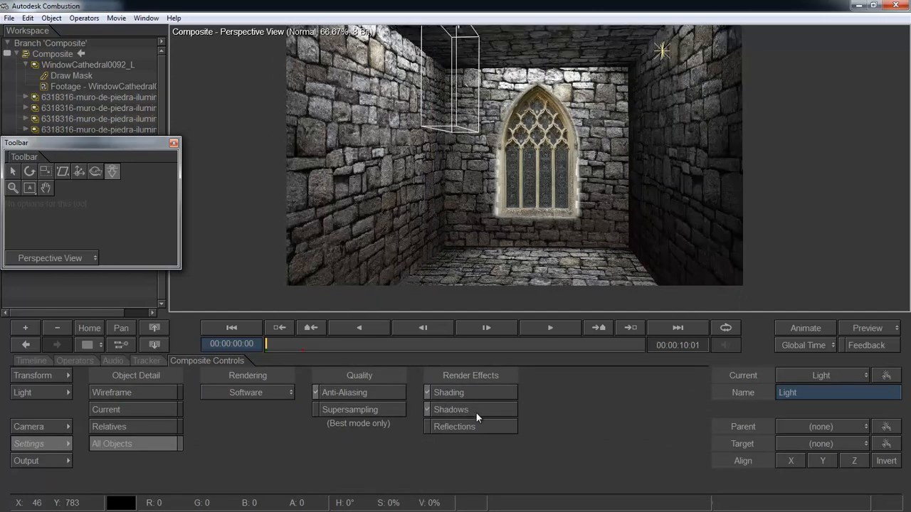
- Set the point light's colour to a dark blue
left_click(56, 392)
left_click(248, 425)
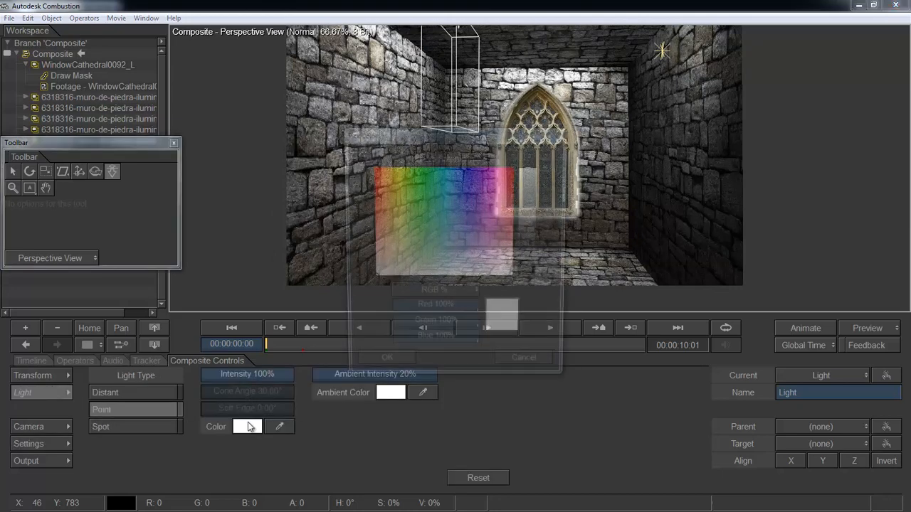
left_click(456, 189)
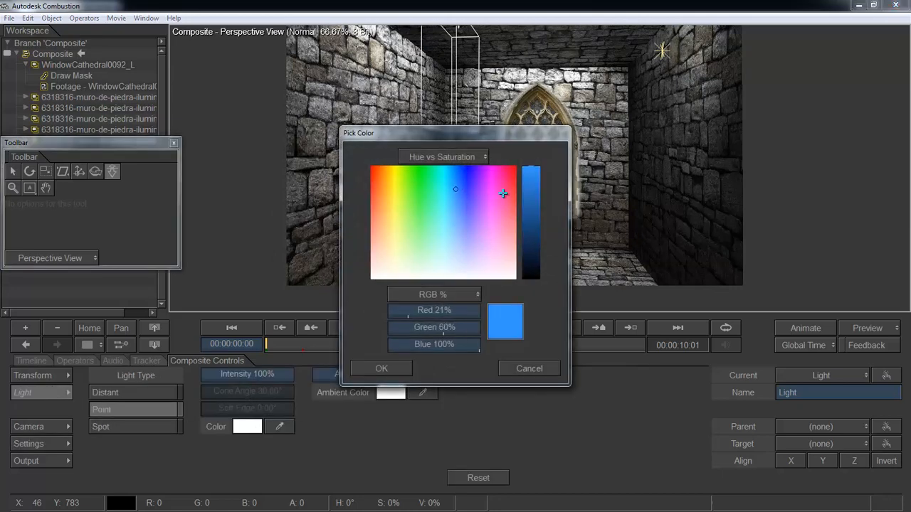
left_click_drag(529, 266, 528, 260)
left_click(400, 370)
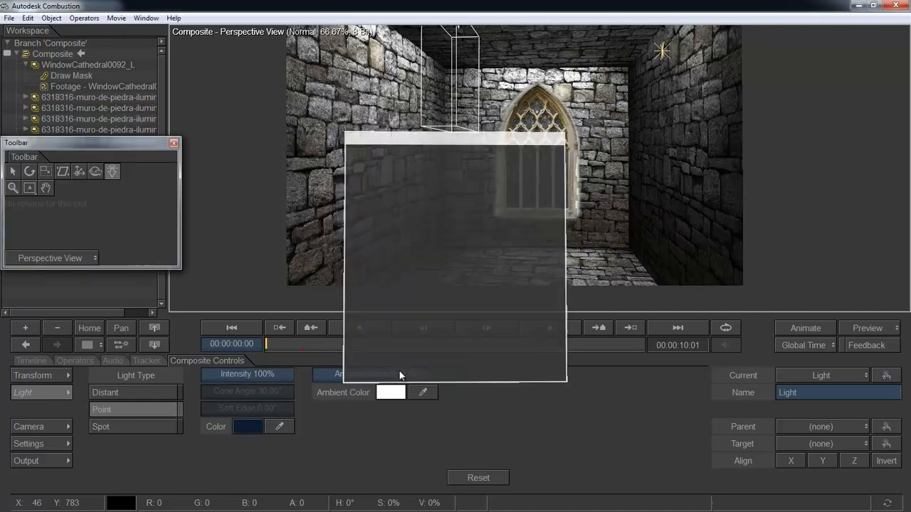
- Set the point light's intensity to 270%
left_click_drag(257, 378, 268, 377)
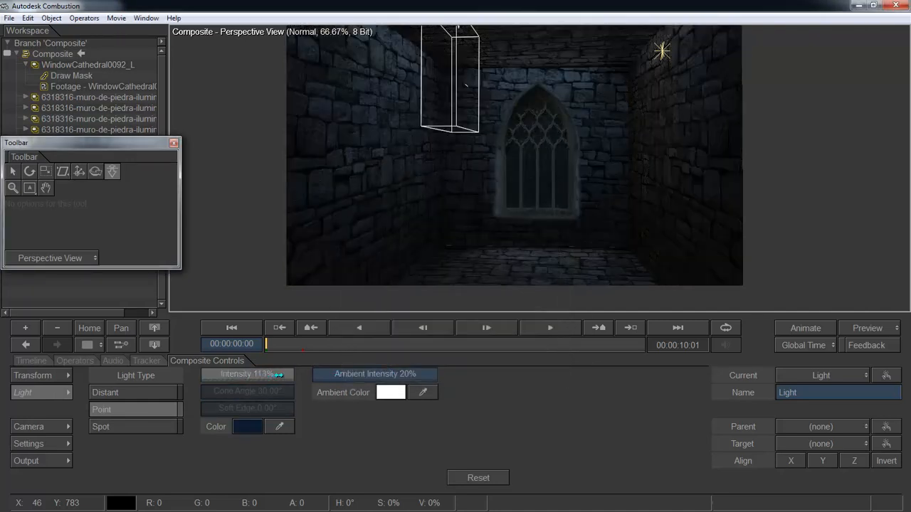
left_click(278, 374)
type("270")
key("Return")
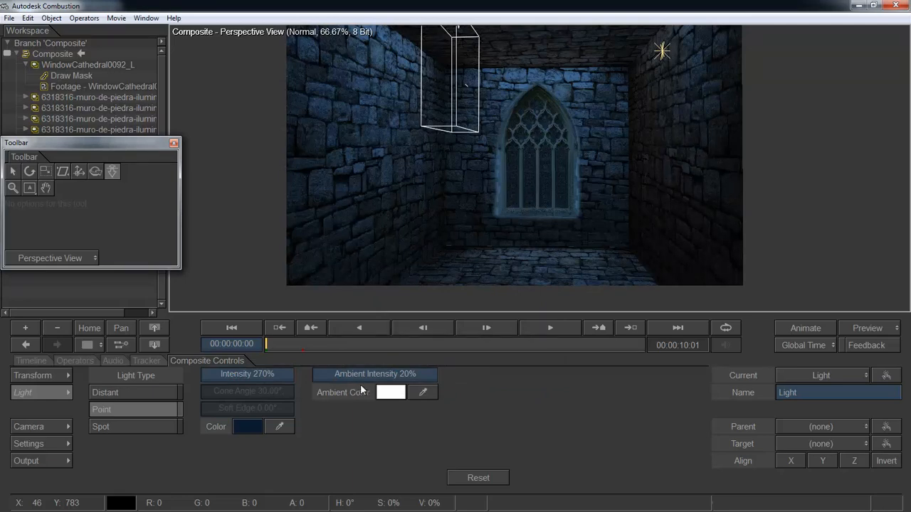
- Try a light blue ambient colour with 32% ambient intensity, and restore the ambient colour to white
left_click(390, 393)
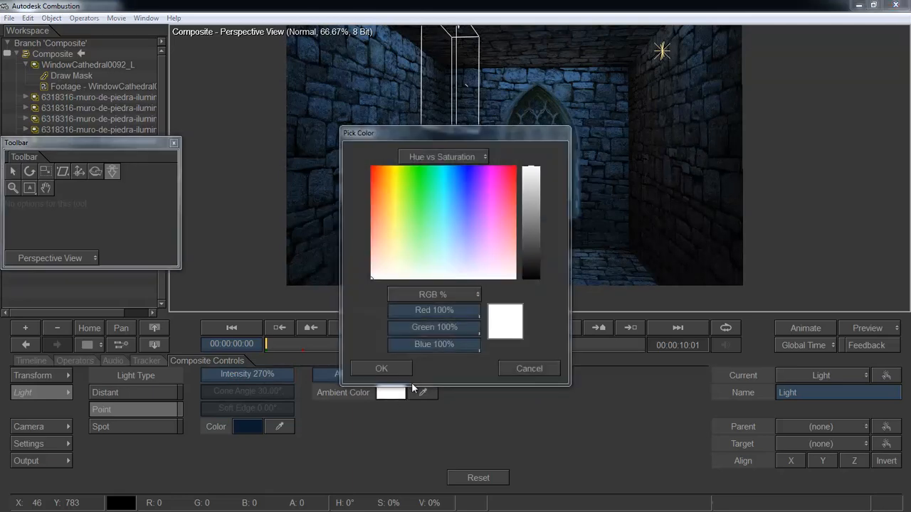
left_click(463, 207)
left_click_drag(463, 210, 461, 211)
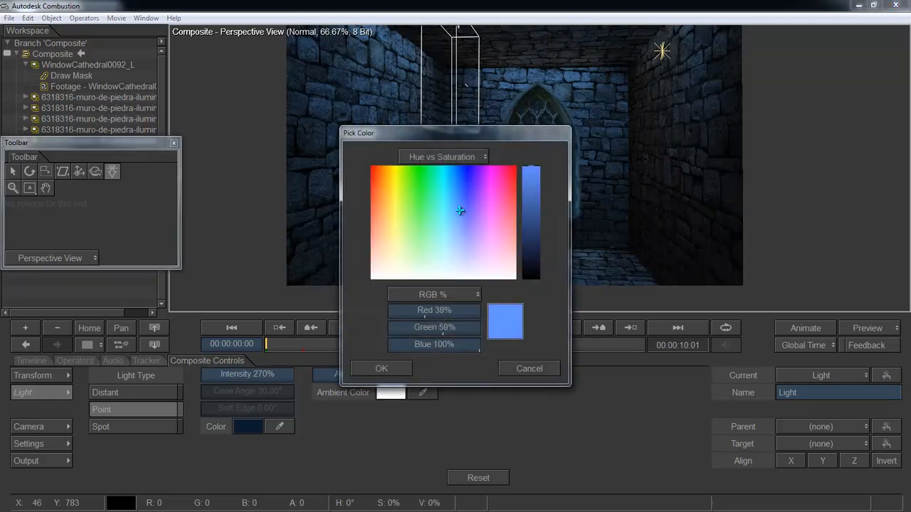
left_click(388, 370)
left_click(360, 378)
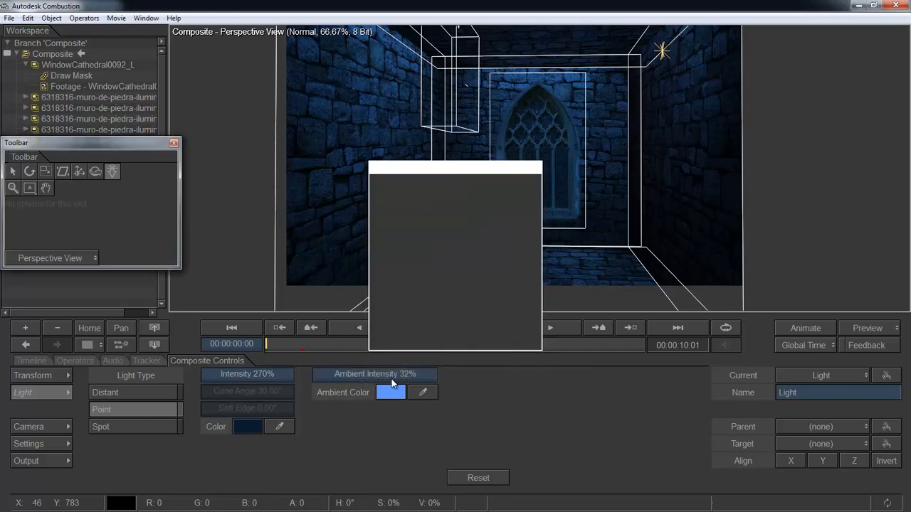
left_click(437, 301)
left_click(359, 365)
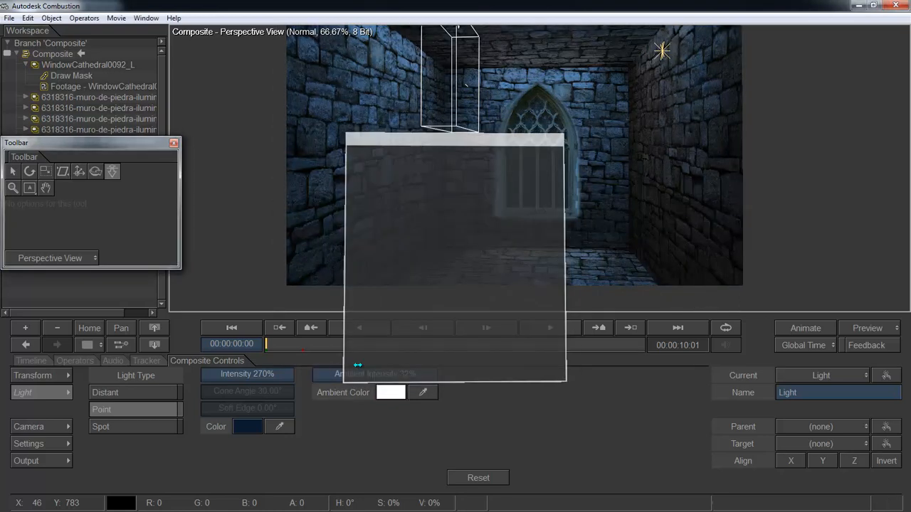
- Set the light's ambient intensity to 37%
left_click(363, 374)
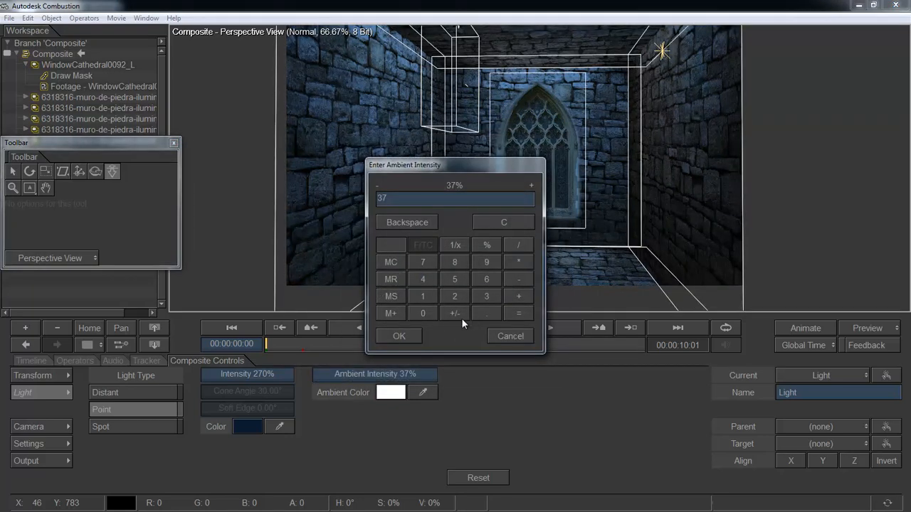
key("Return")
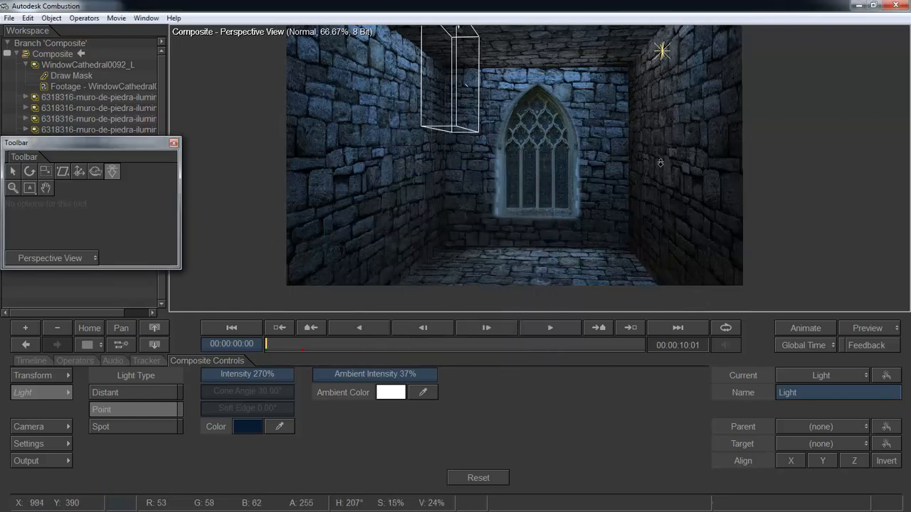
- Move the light to position X -77, Y 57, Z -513 in the front part of the corridor
left_click(44, 380)
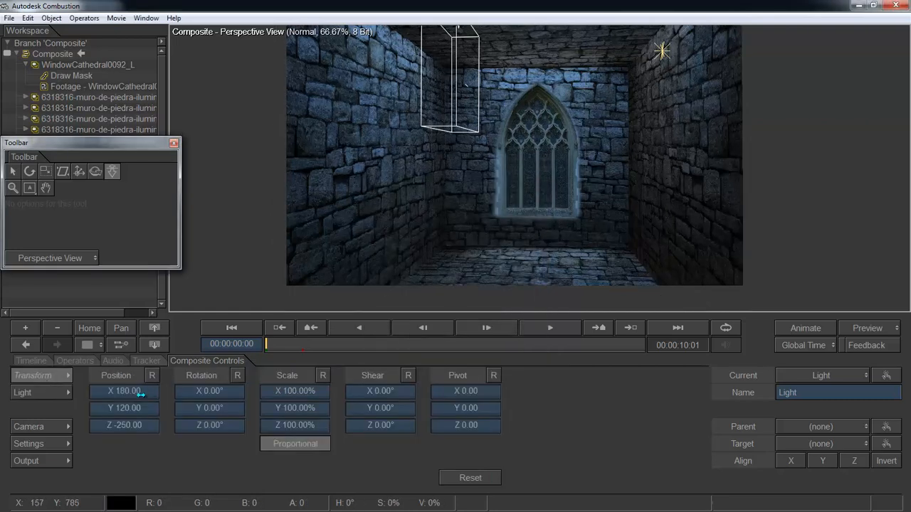
left_click_drag(140, 391, 320, 410)
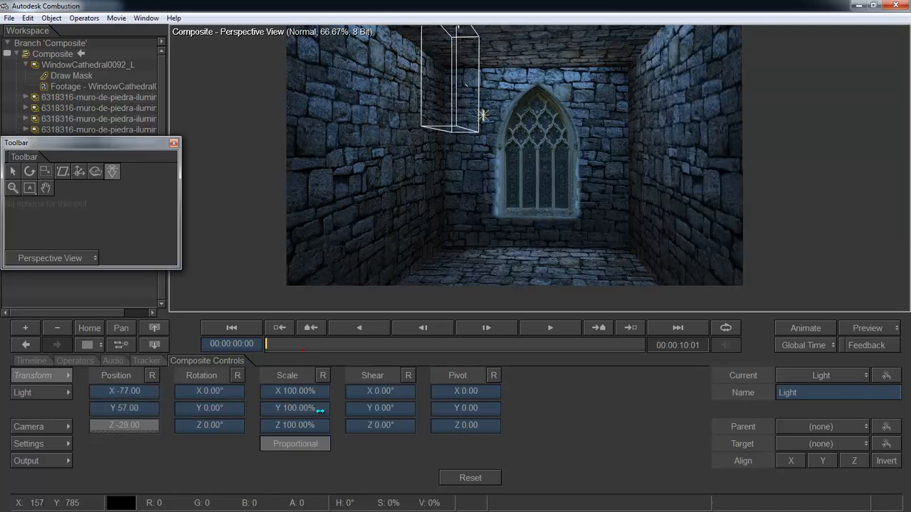
left_click_drag(583, 375, 206, 422)
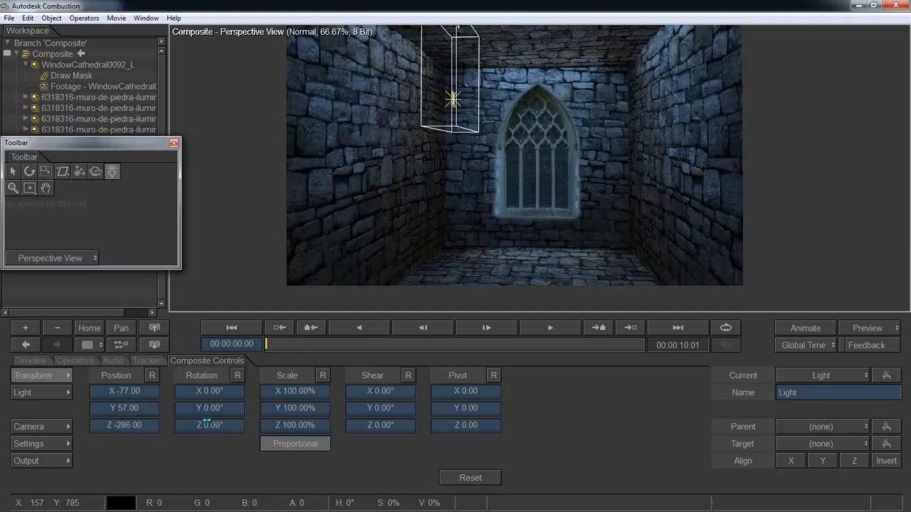
mouse_move(124, 425)
left_mouse_down()
mouse_move(142, 425)
mouse_move(119, 425)
left_mouse_up()
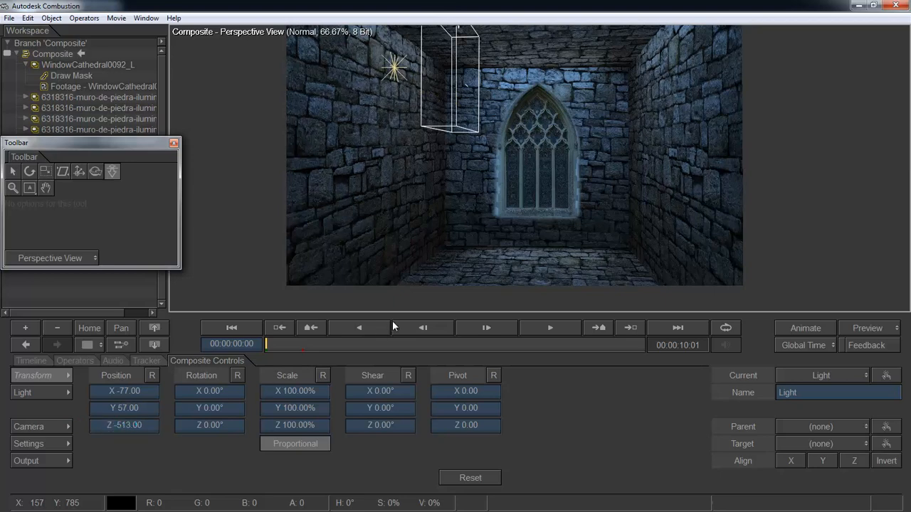
- Split the workspace into two viewports, showing the node schematic beside the composite's Camera View, and fit the corridor in view
left_click(89, 328)
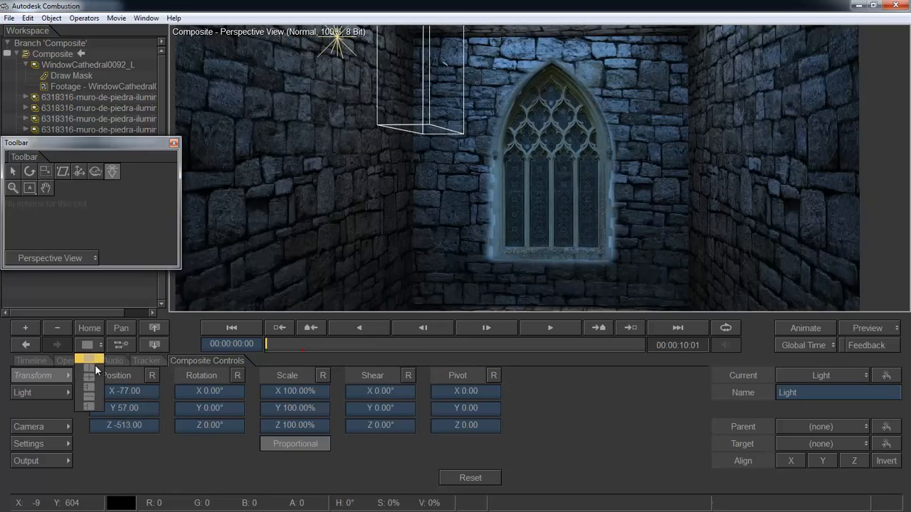
left_click(95, 364)
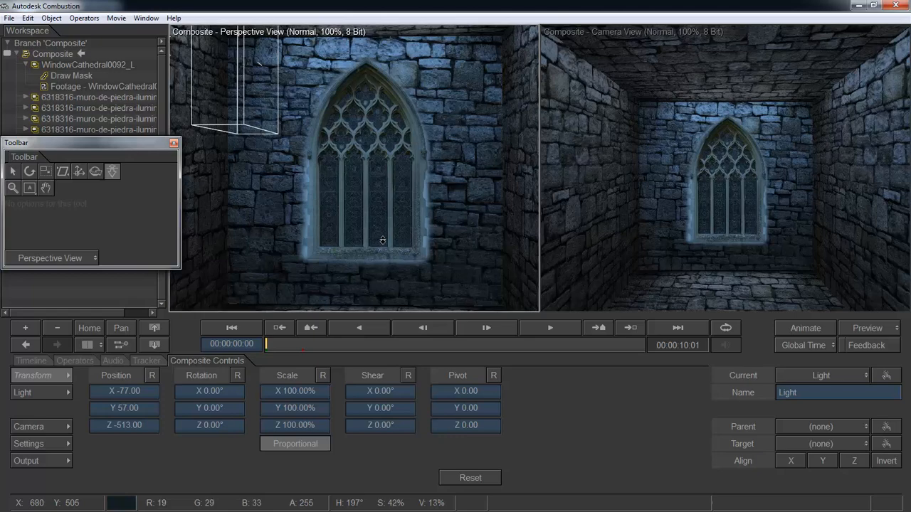
right_click(446, 62)
left_click(471, 71)
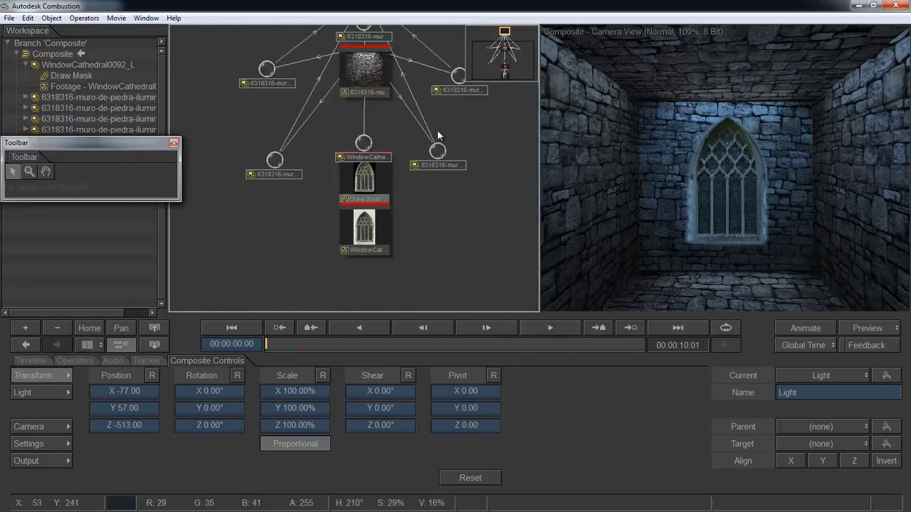
left_click(745, 198)
scroll(745, 198, "down", 3)
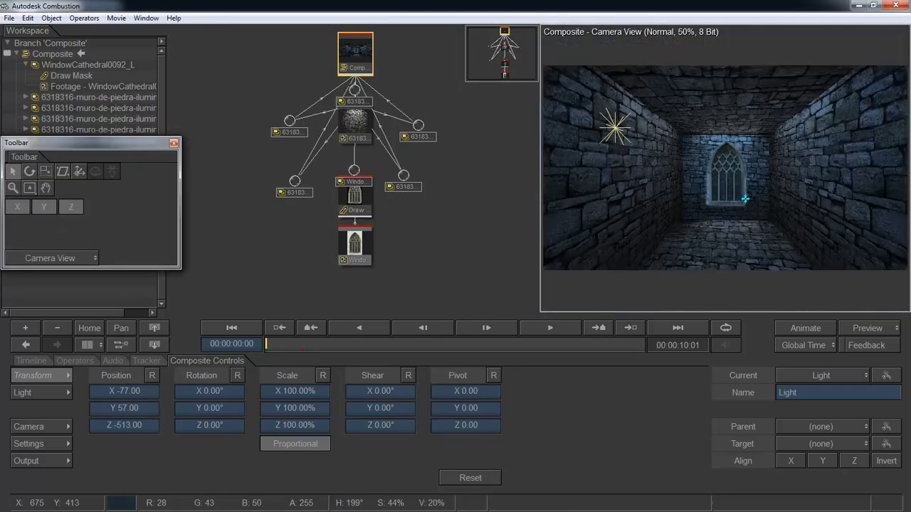
scroll(738, 195, "up", 3)
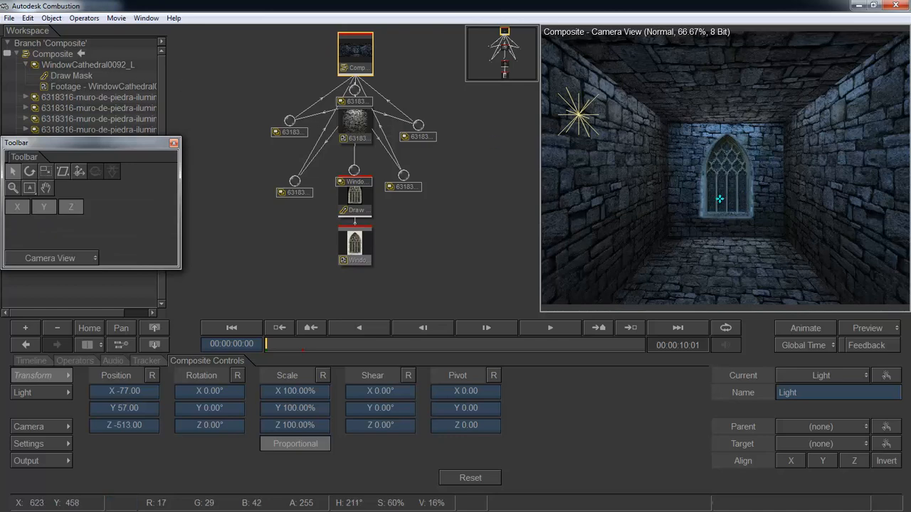
- Return to a single viewport showing the composite's Camera View
left_click_drag(397, 224, 389, 294)
left_click(640, 202)
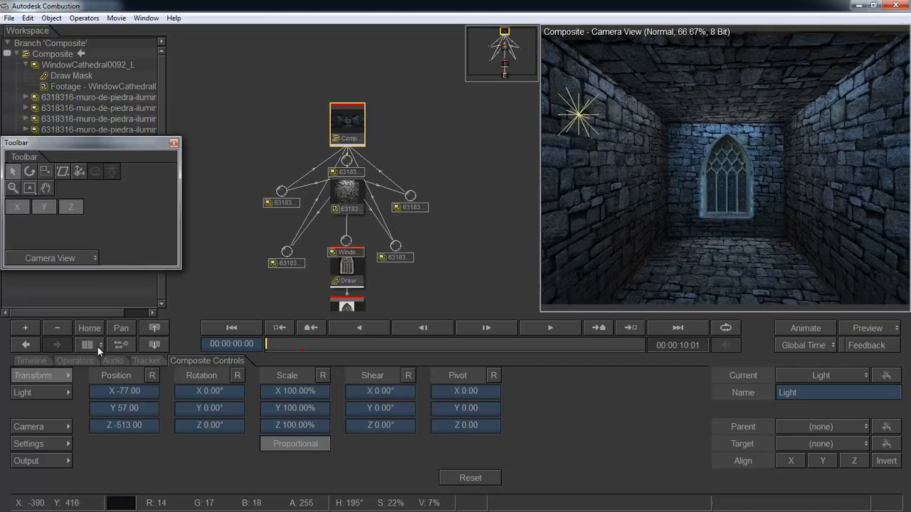
left_click(99, 345)
left_click(92, 363)
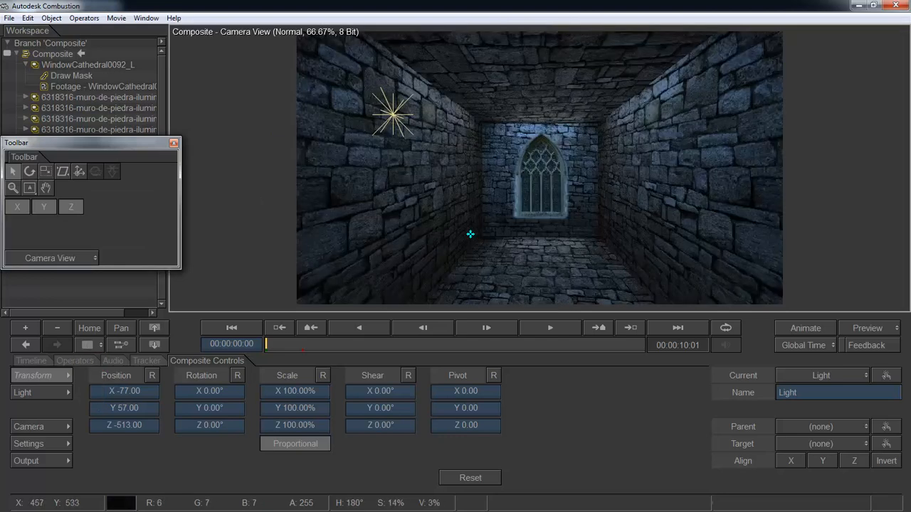
- Select the camera and move it toward the window, to position X -10, Y -55, Z -168
left_click(31, 361)
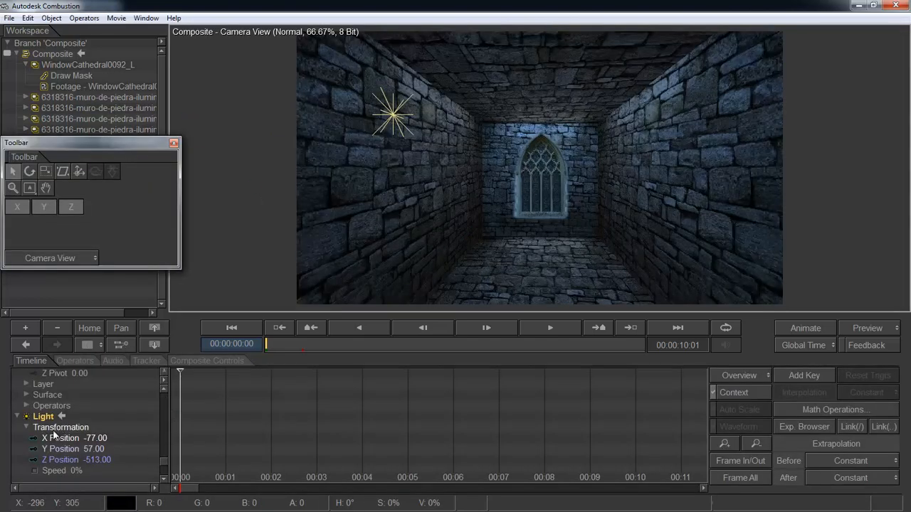
left_click(43, 427)
left_click(206, 361)
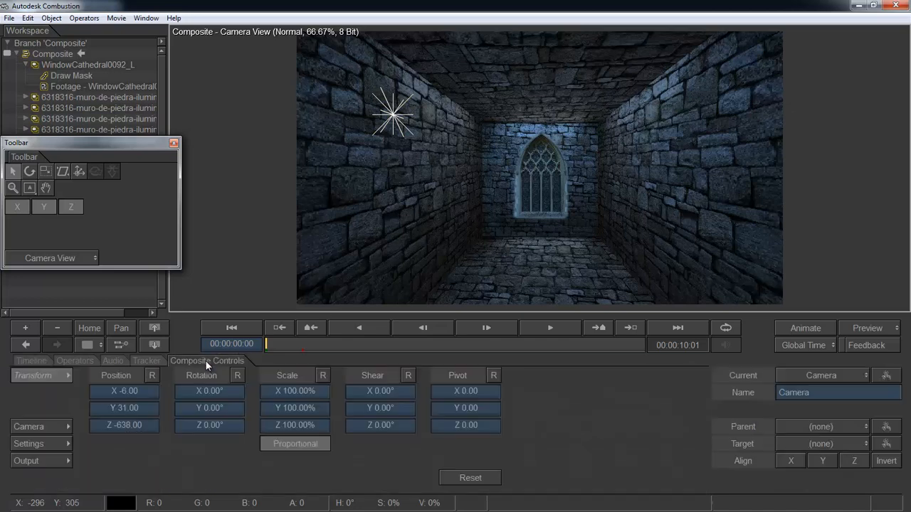
left_click_drag(136, 391, 132, 391)
left_click_drag(132, 408, 103, 415)
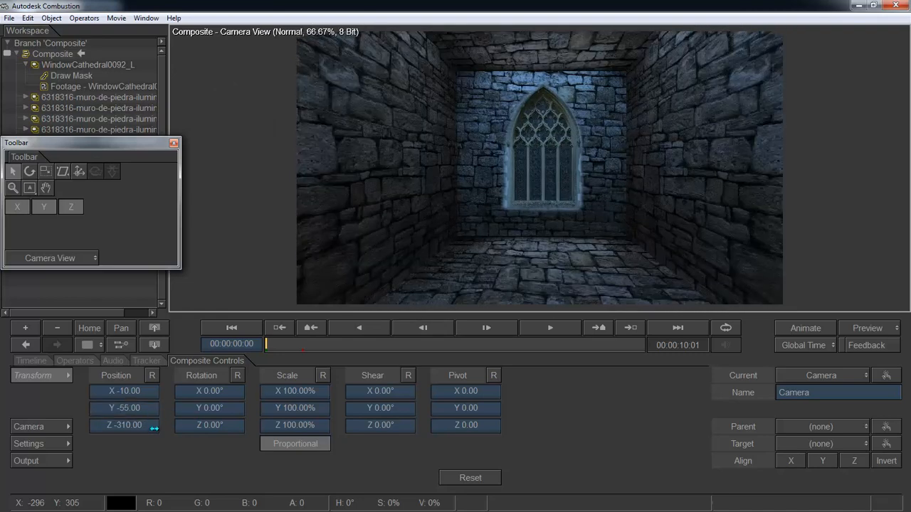
mouse_move(154, 428)
left_mouse_down()
mouse_move(192, 430)
mouse_move(171, 430)
left_mouse_up()
key("h")
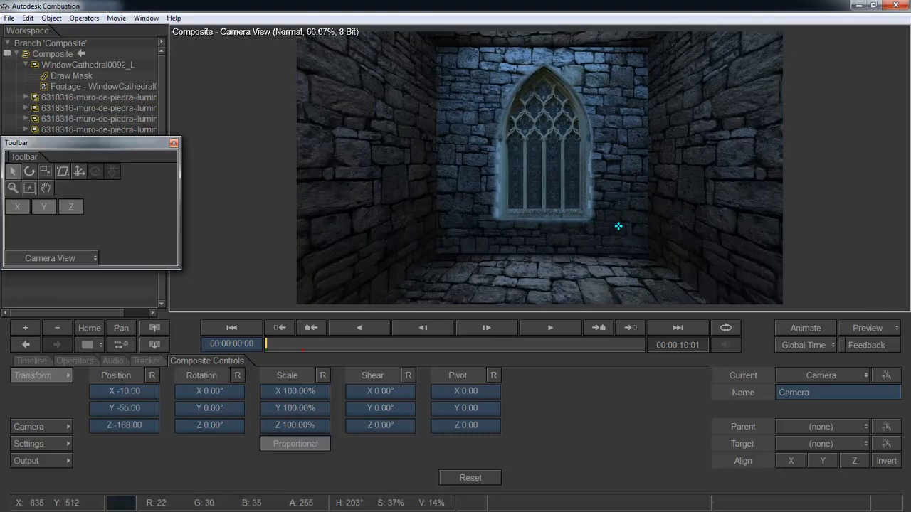
left_click_drag(732, 226, 653, 234)
key("equal")
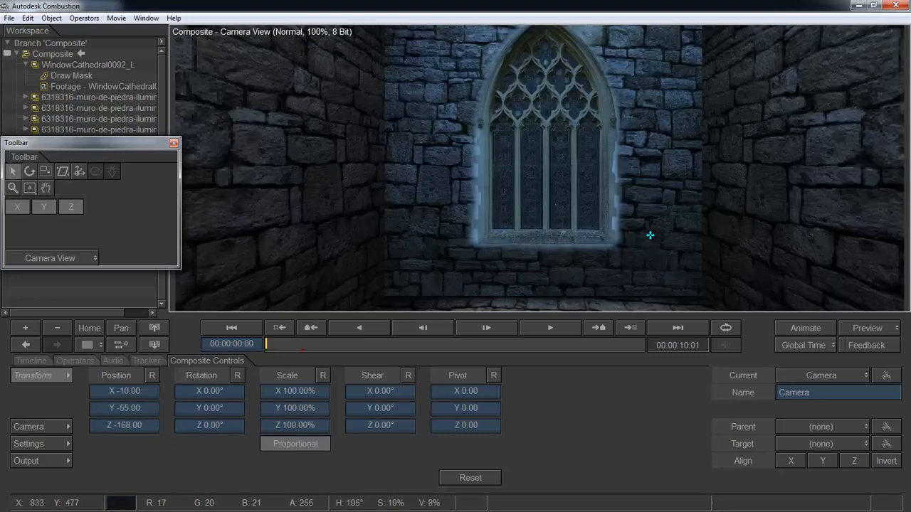
- Split the workspace into two viewports, with the node schematic in one and the composite's Camera View fitted in the other
key("a")
key("minus")
key("minus")
key("equal")
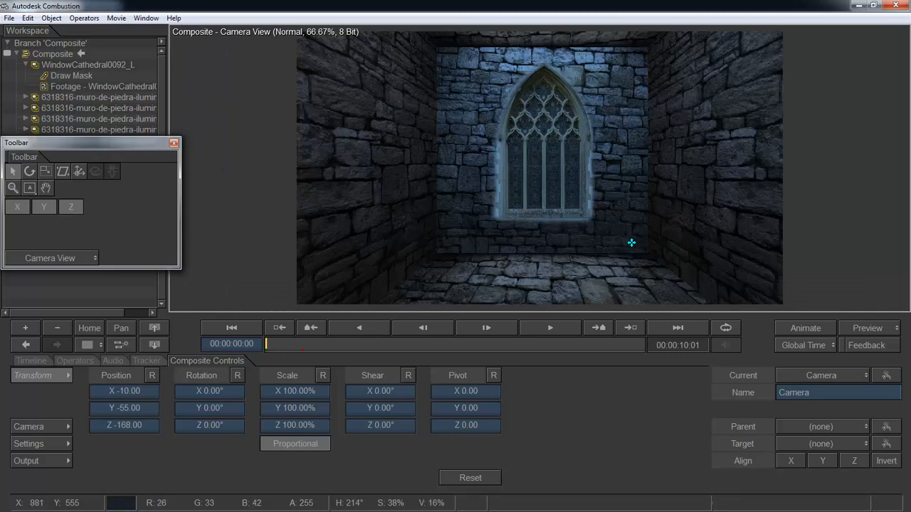
left_click_drag(632, 243, 651, 235)
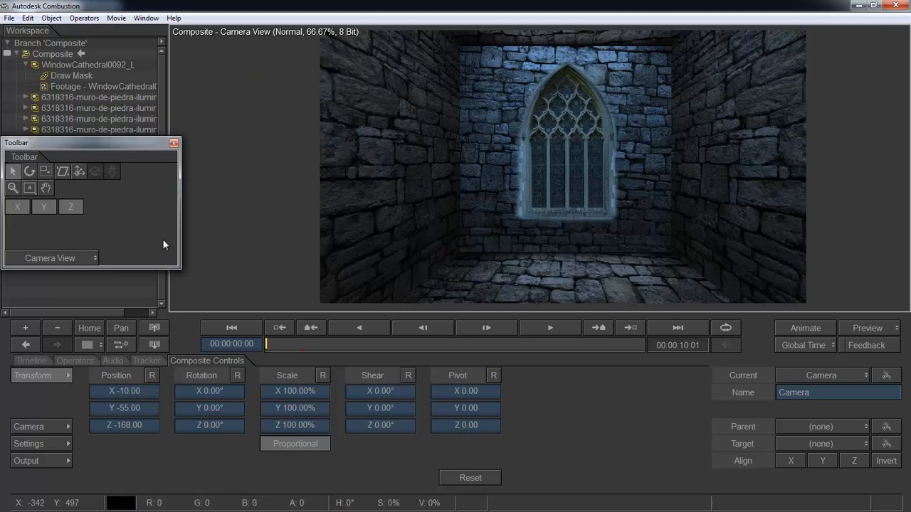
left_click(90, 344)
left_click(91, 365)
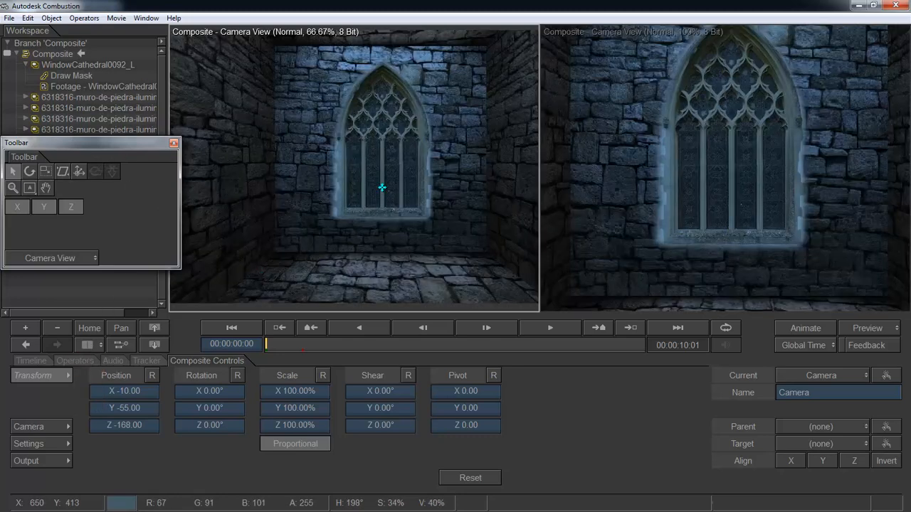
right_click(462, 184)
left_click(527, 71)
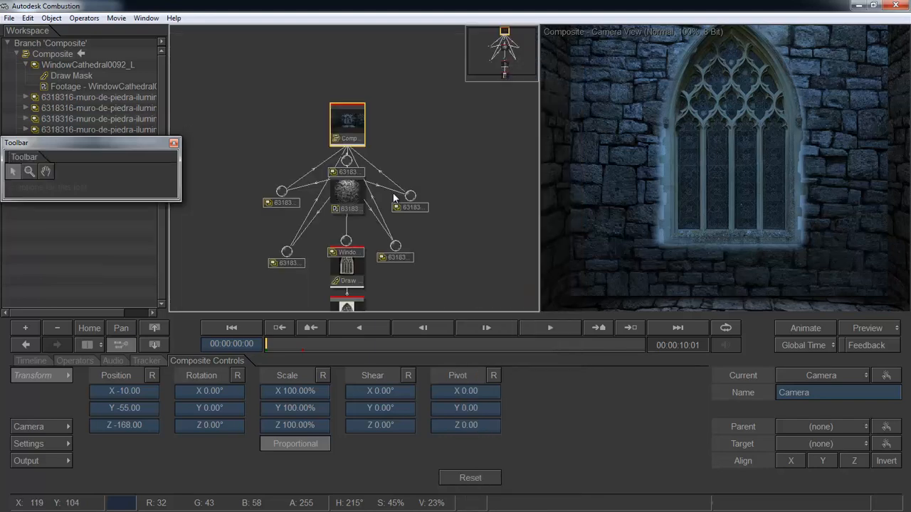
scroll(680, 197, "down", 3)
scroll(680, 197, "up", 2)
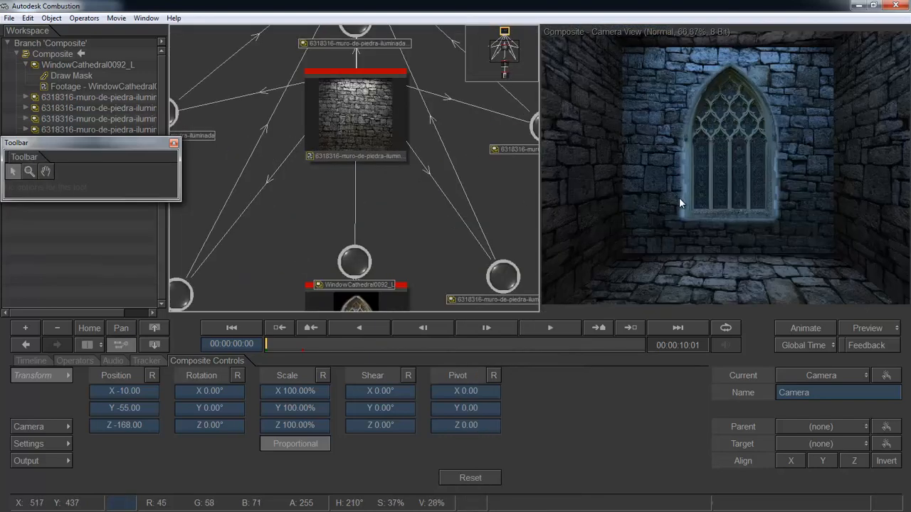
scroll(681, 197, "down", 1)
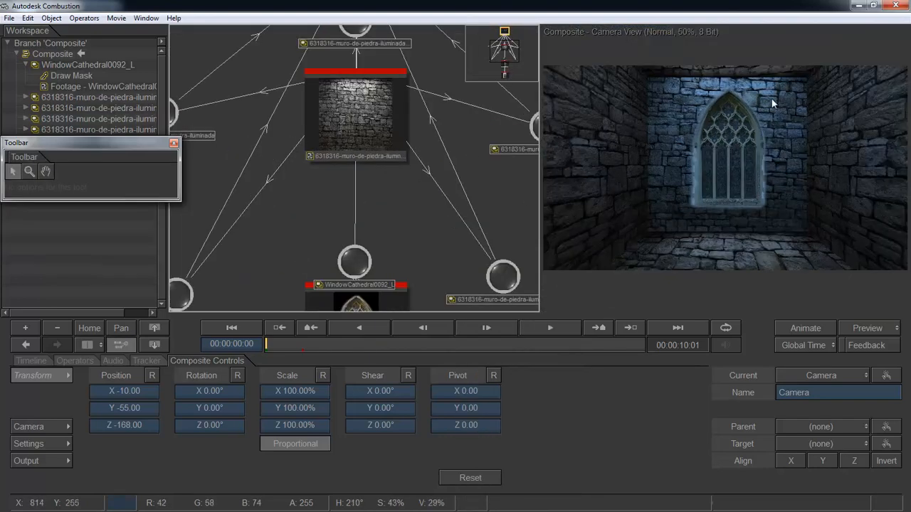
- Switch the composite's viewport to Perspective View, orbit to see the corridor and window at an angle, and leave no layer selected
left_click(771, 103)
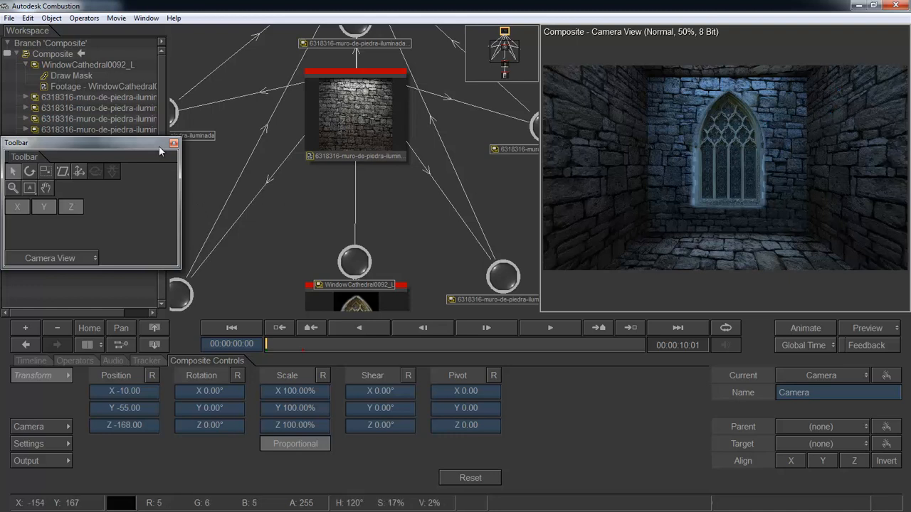
scroll(764, 187, "down", 2)
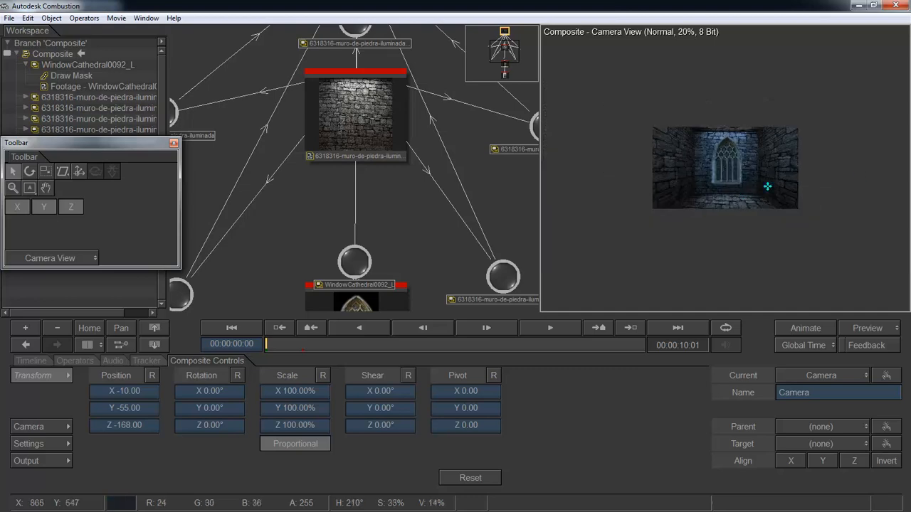
scroll(796, 177, "up", 2)
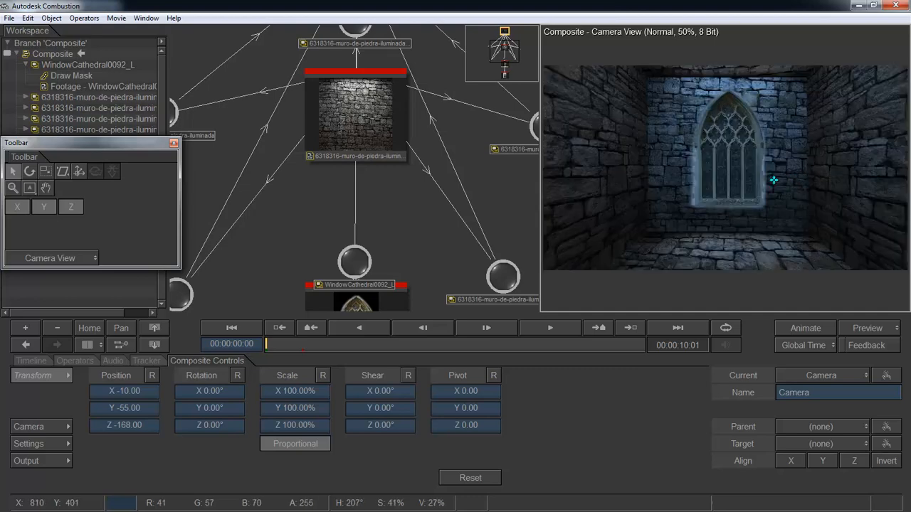
left_click(737, 131)
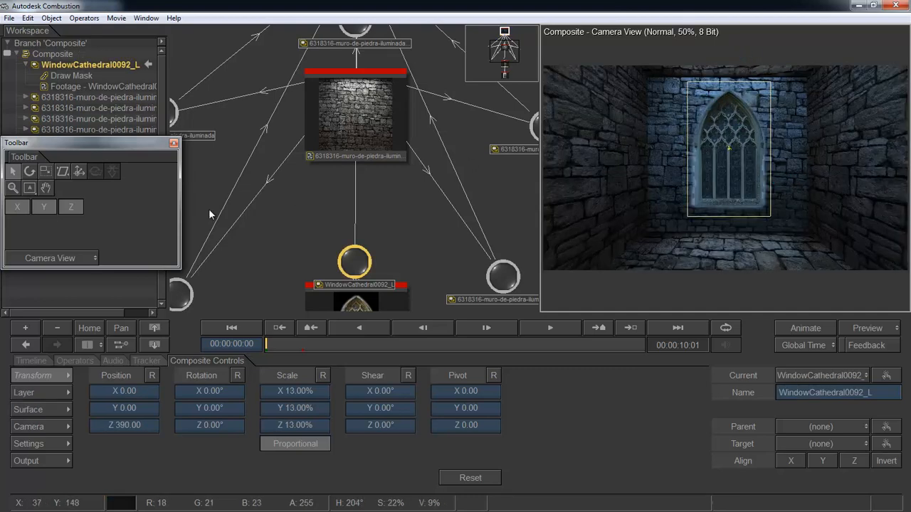
left_click(55, 259)
left_click(36, 288)
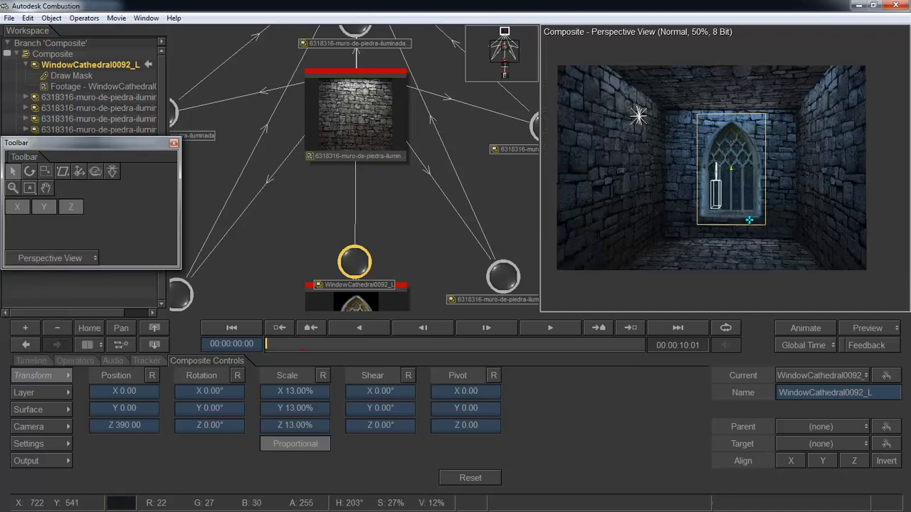
left_click_drag(755, 212, 816, 193)
left_click(825, 200)
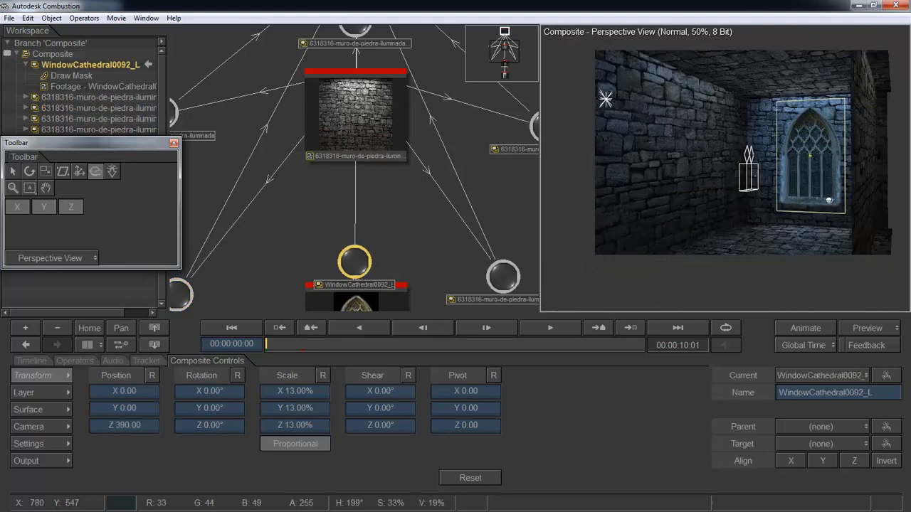
left_click(900, 228)
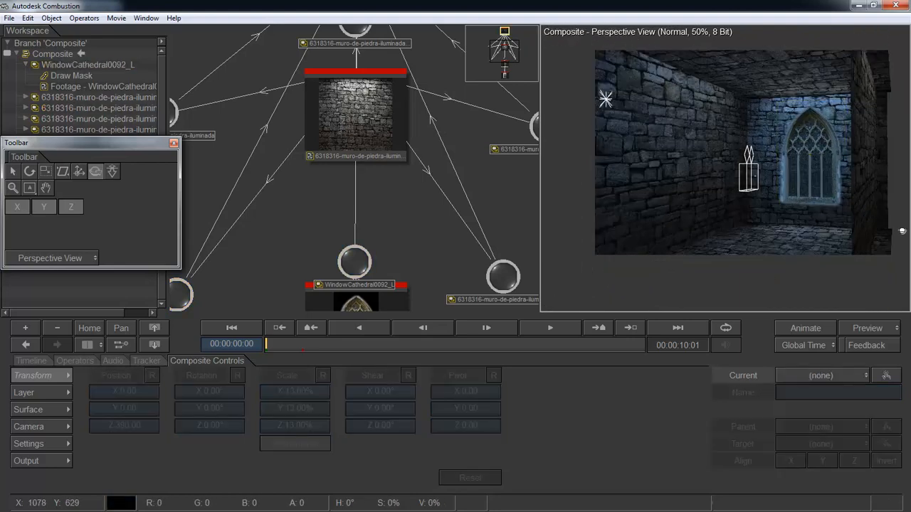